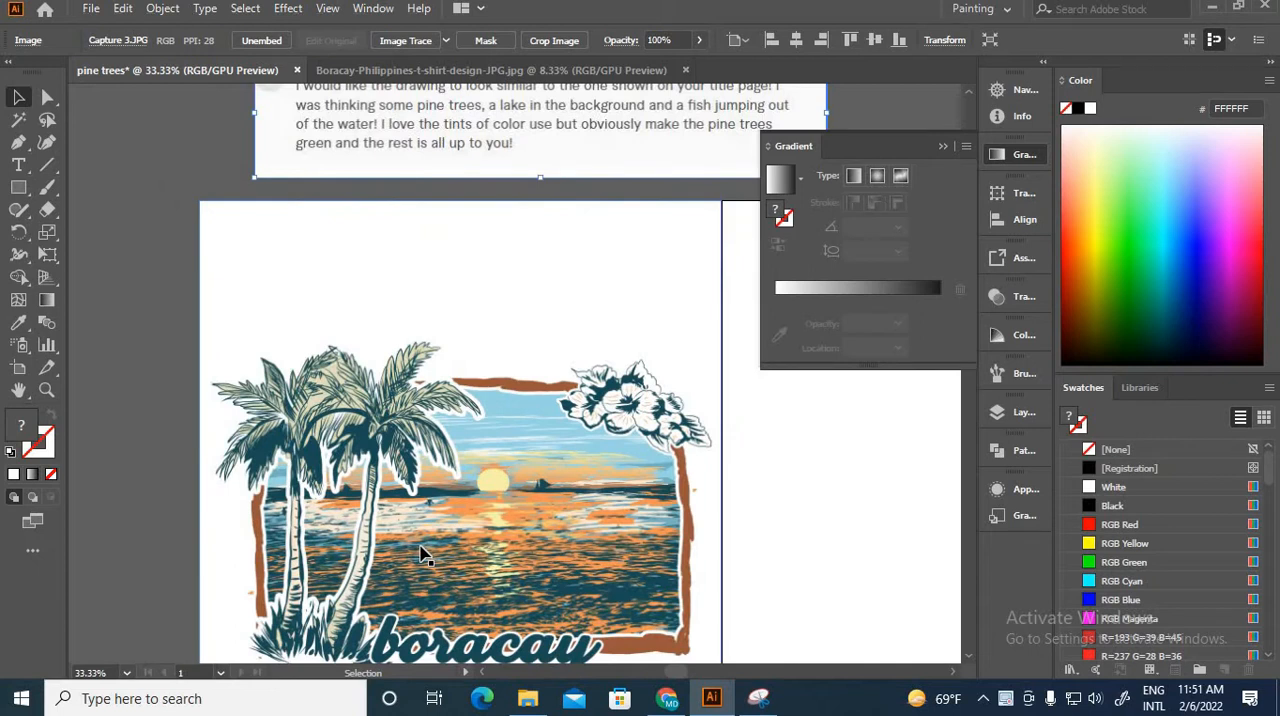
Step: Move the Boracay palm-tree reference image slightly left, away from the edge of the blank artboard
click(567, 322)
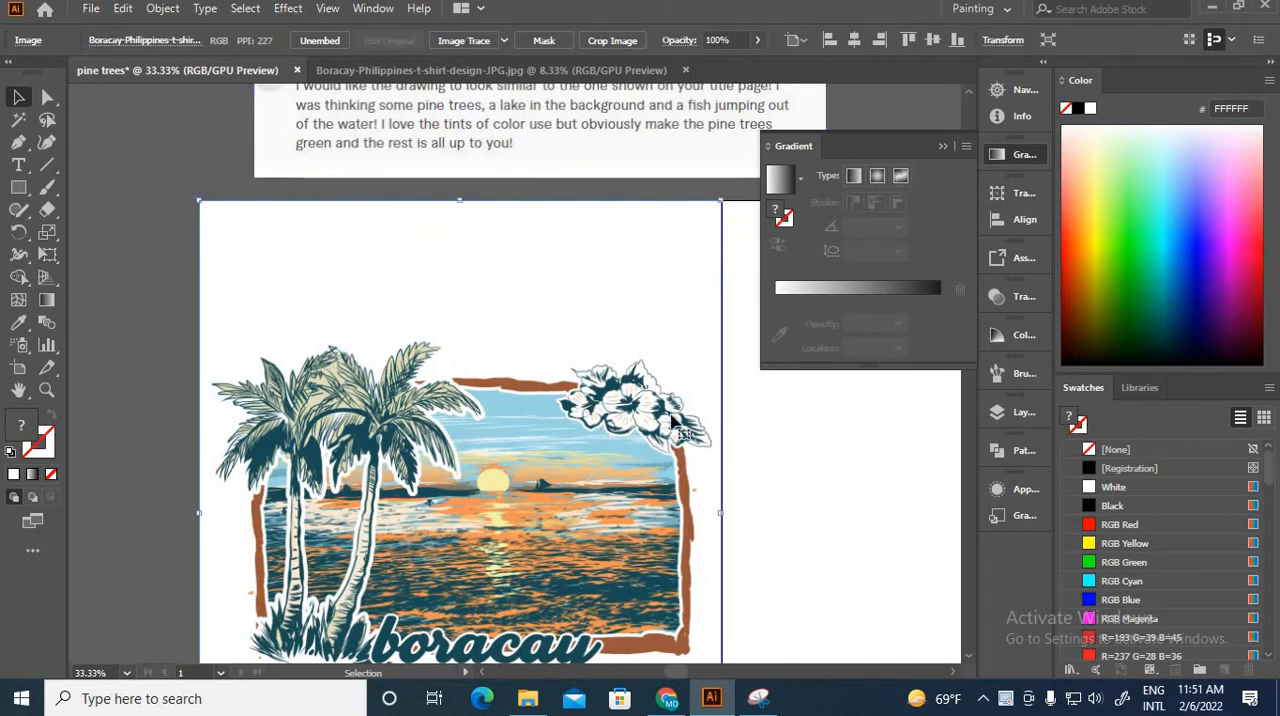
mouse_move(697, 347)
mouse_down()
mouse_move(632, 340)
mouse_move(606, 357)
mouse_move(697, 347)
mouse_up()
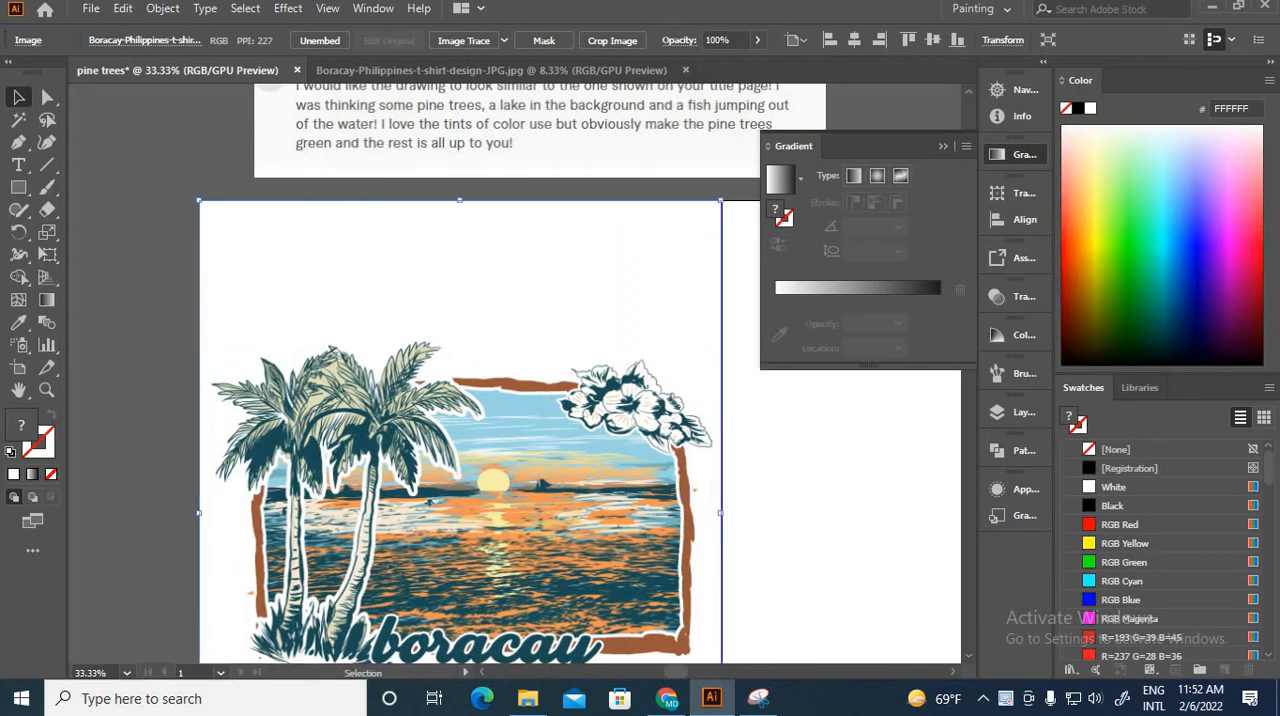
click(870, 506)
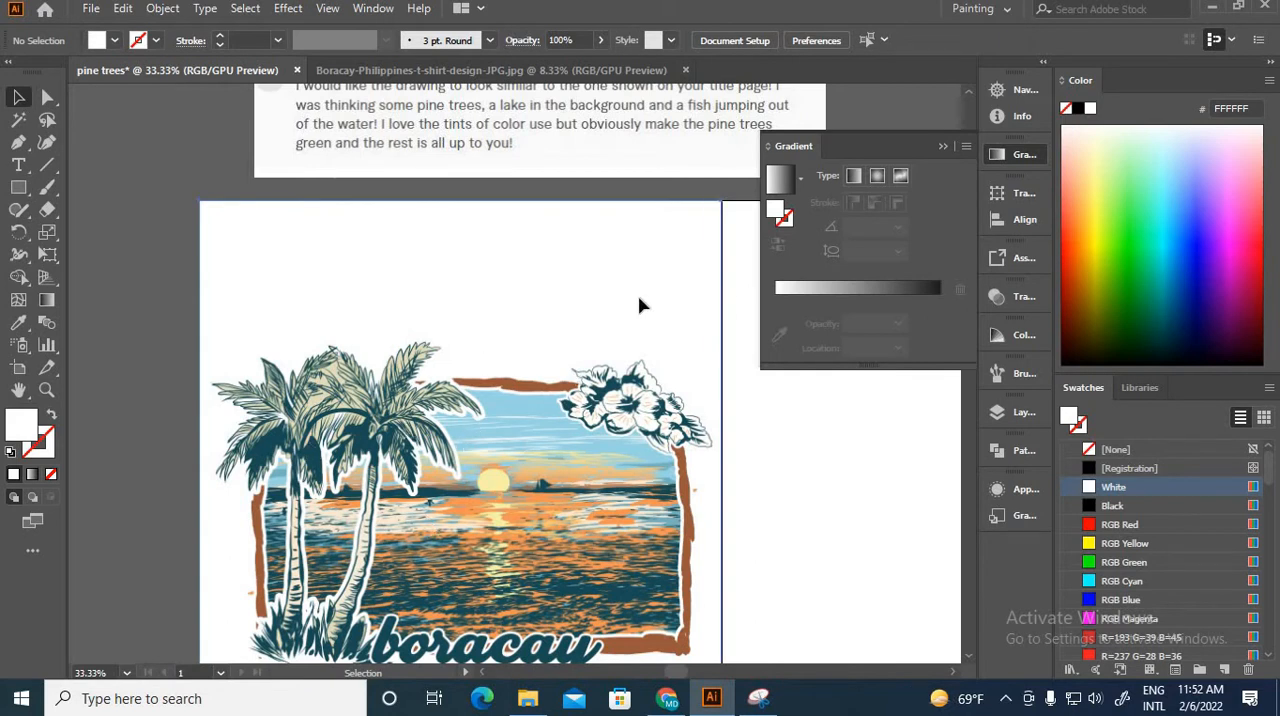
drag(652, 297, 634, 302)
Step: Move the client's message image left so it sits above the Boracay reference image
scroll(495, 255, up, 2)
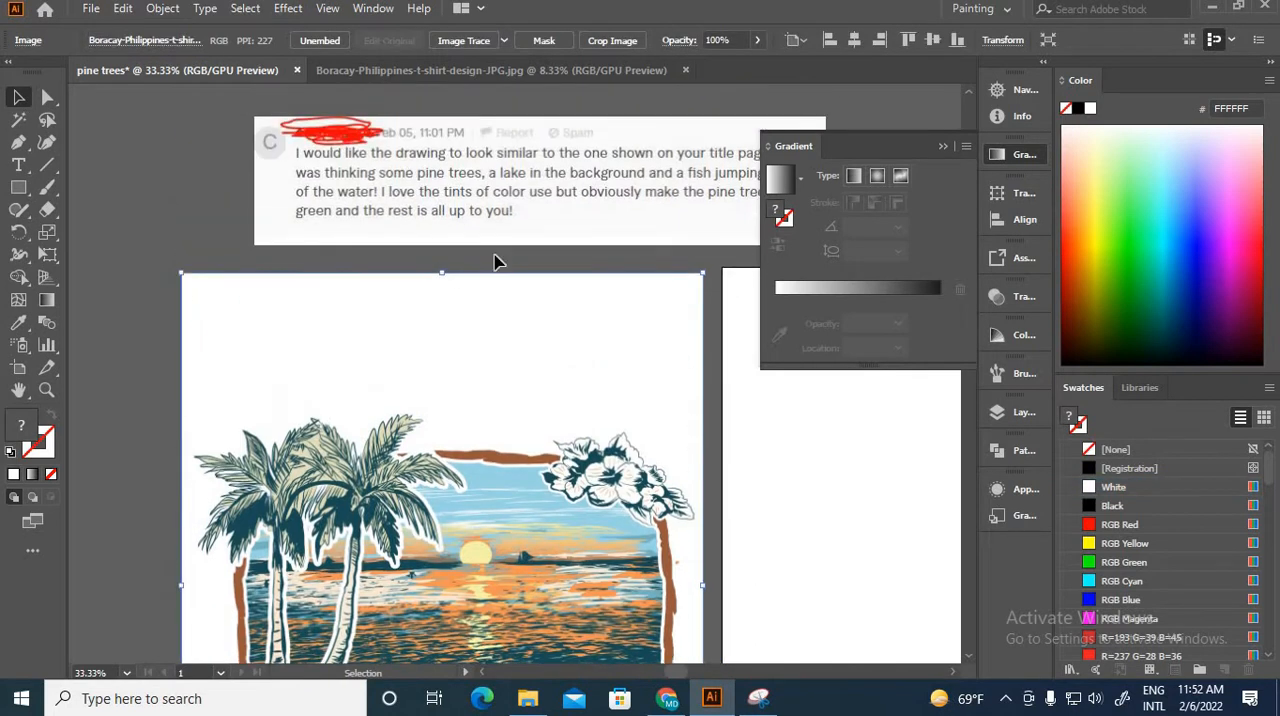
scroll(490, 318, down, 1)
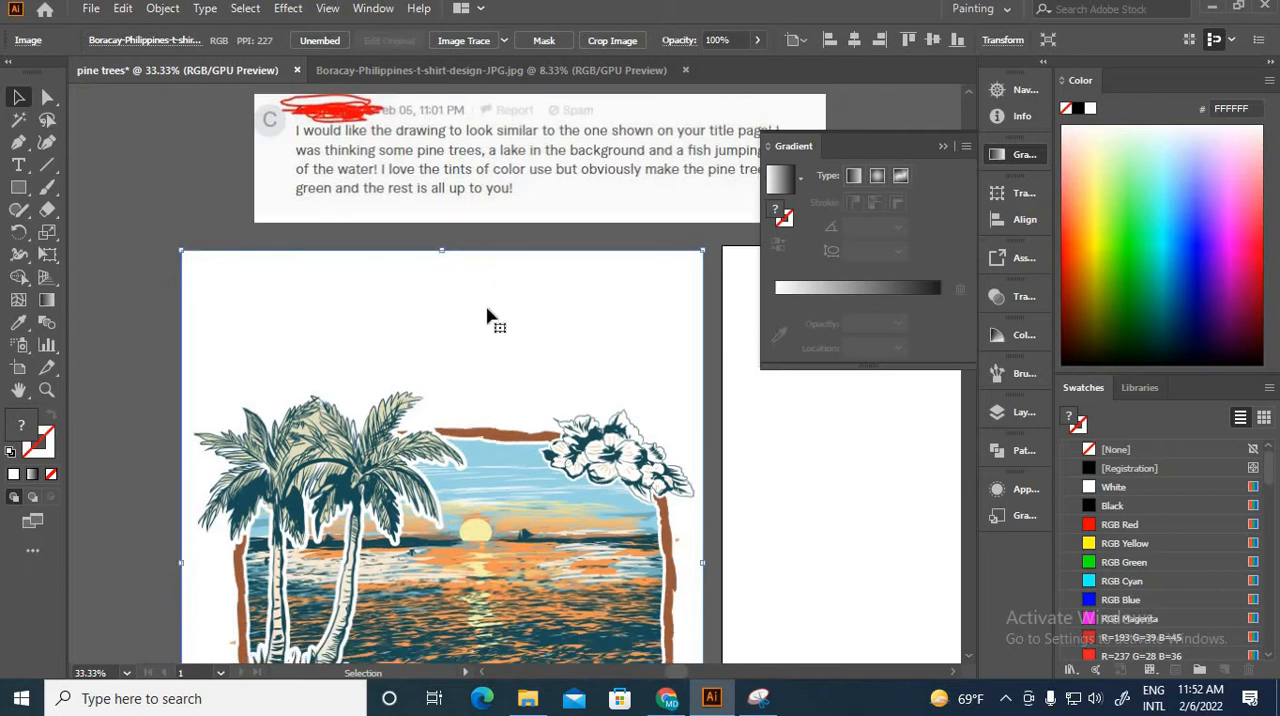
scroll(230, 410, down, 1)
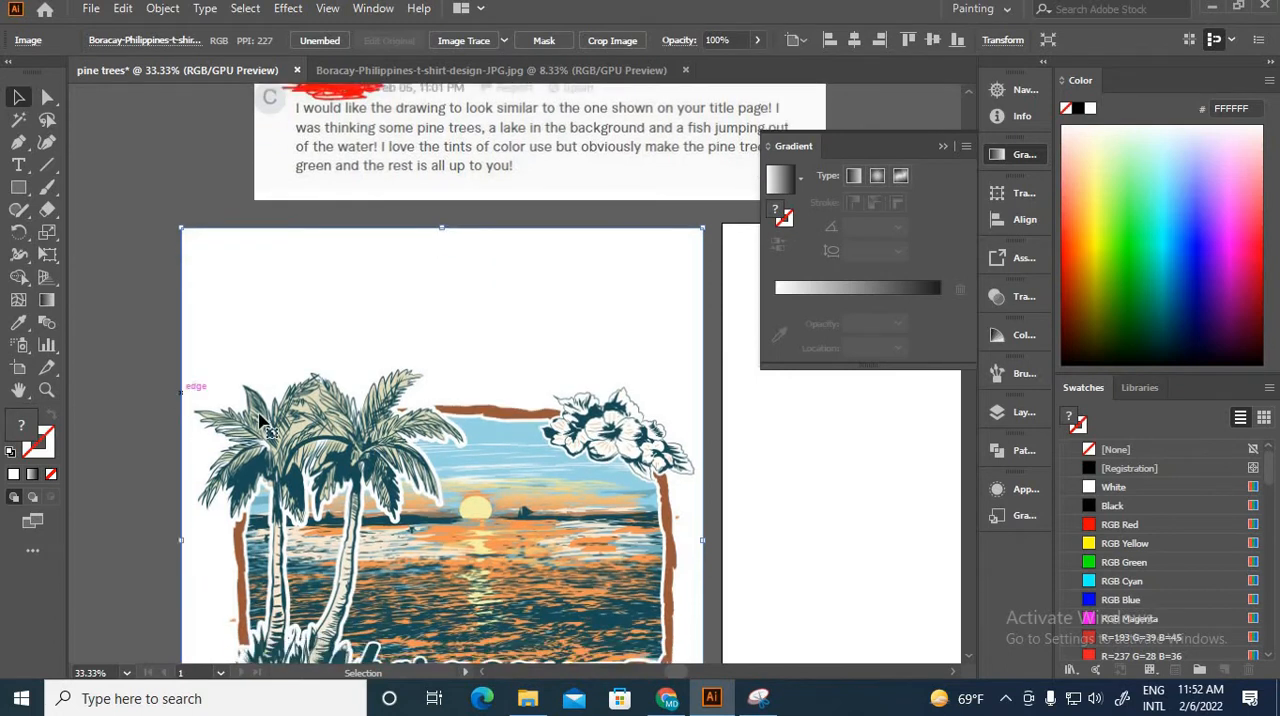
scroll(295, 422, up, 4)
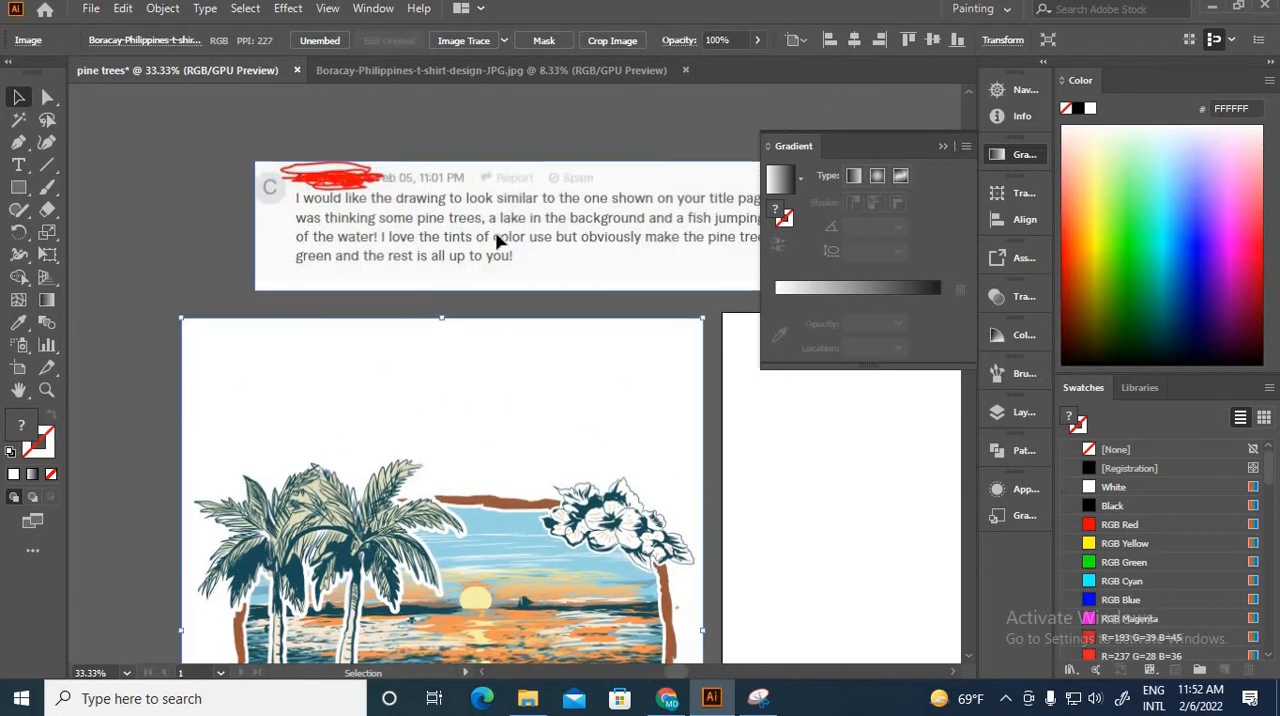
drag(500, 242, 431, 251)
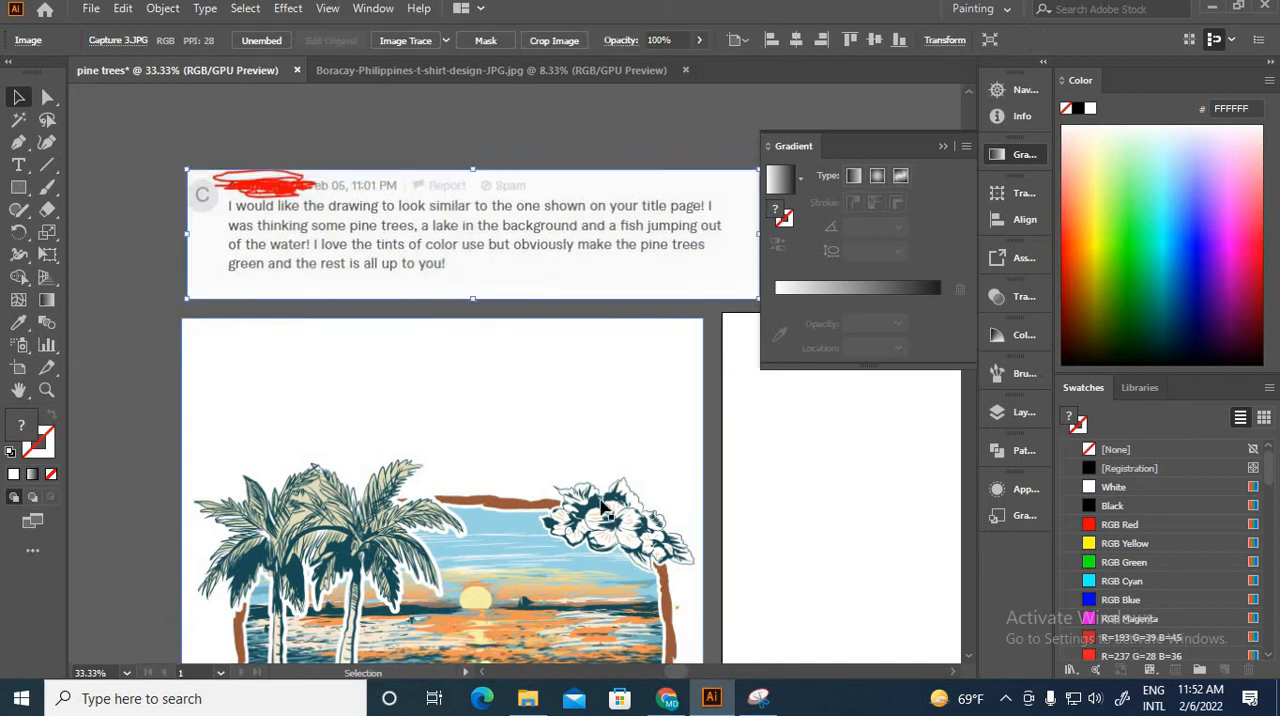
Step: Read the client's drawing request and compare it with the palm trees in the reference design
scroll(474, 560, up, 1)
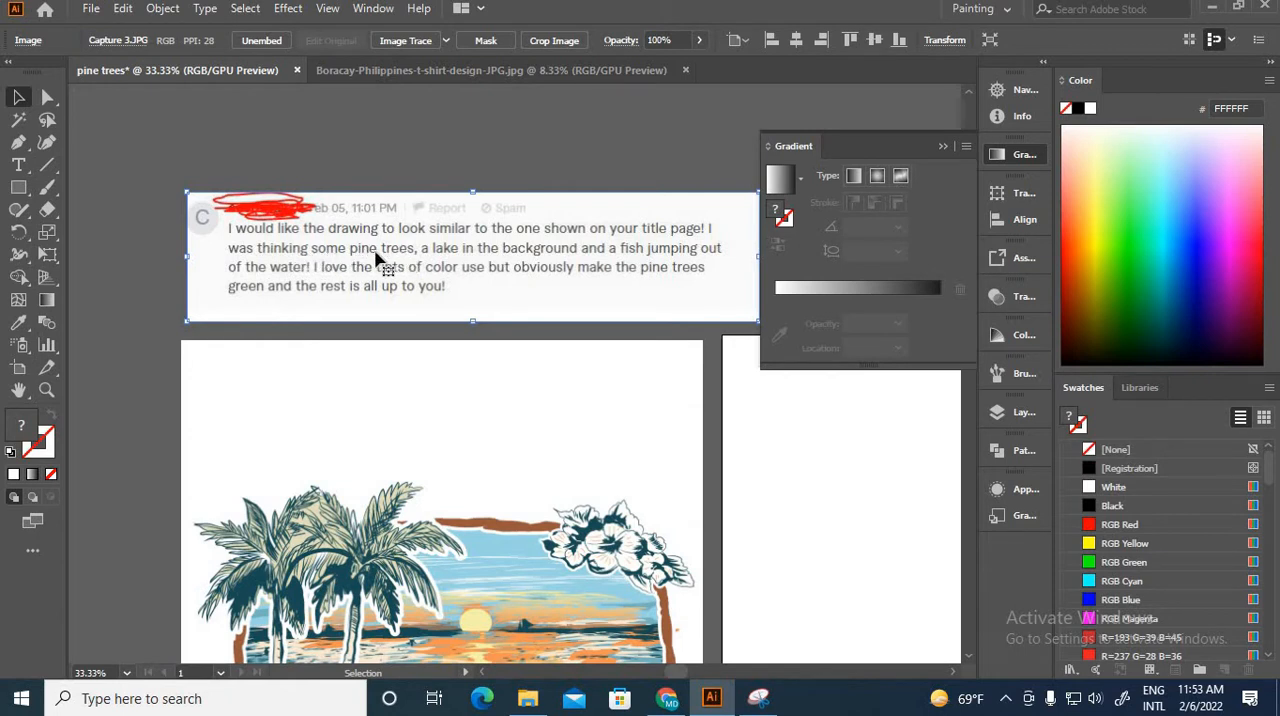
scroll(456, 316, down, 1)
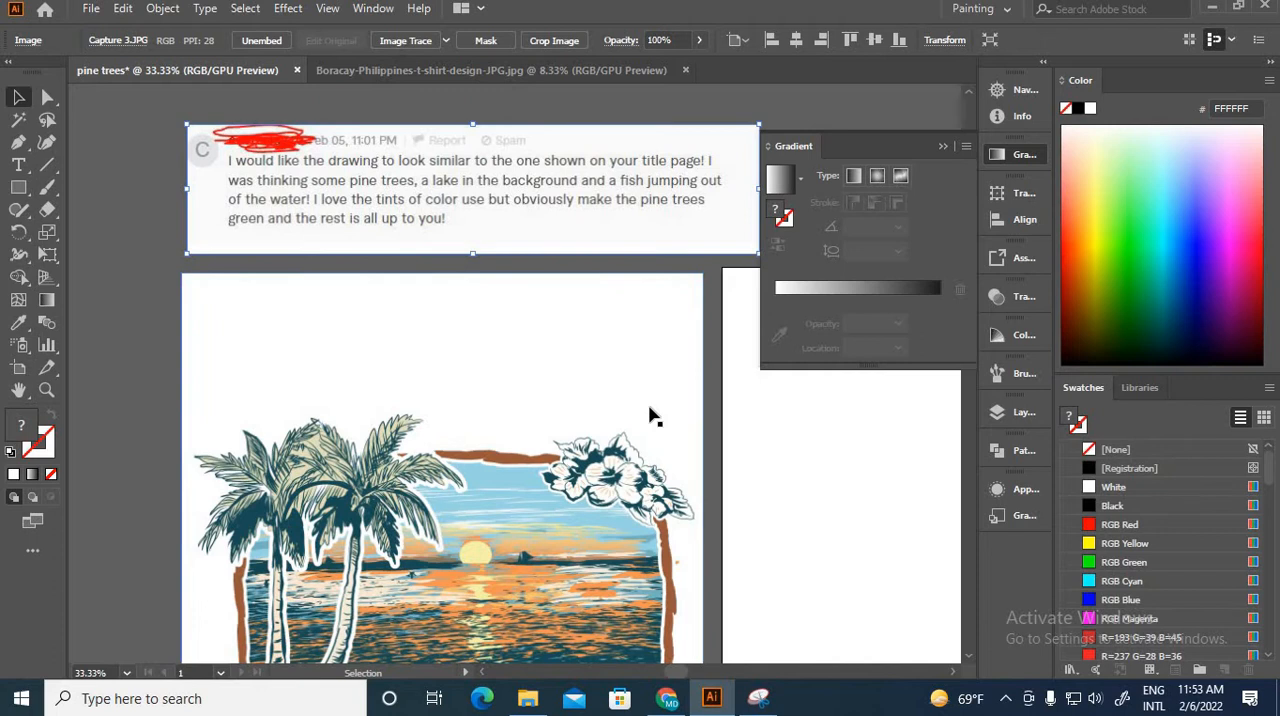
scroll(650, 415, down, 1)
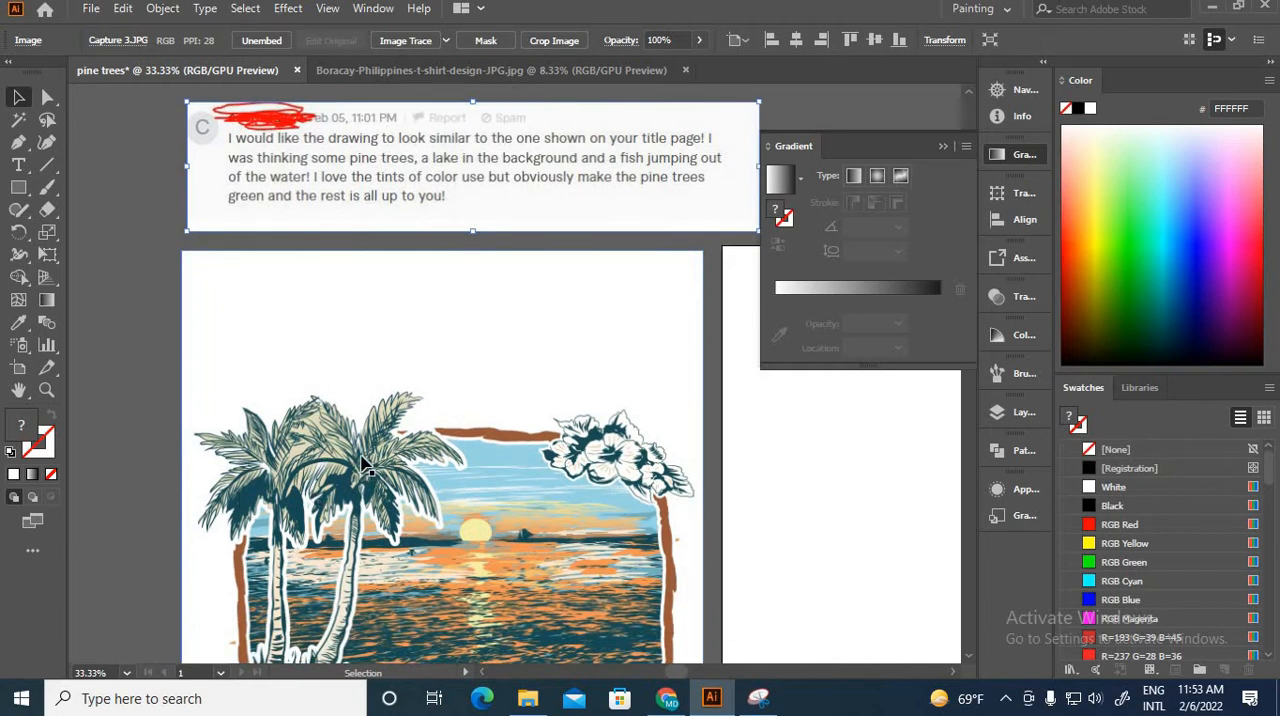
scroll(366, 463, up, 1)
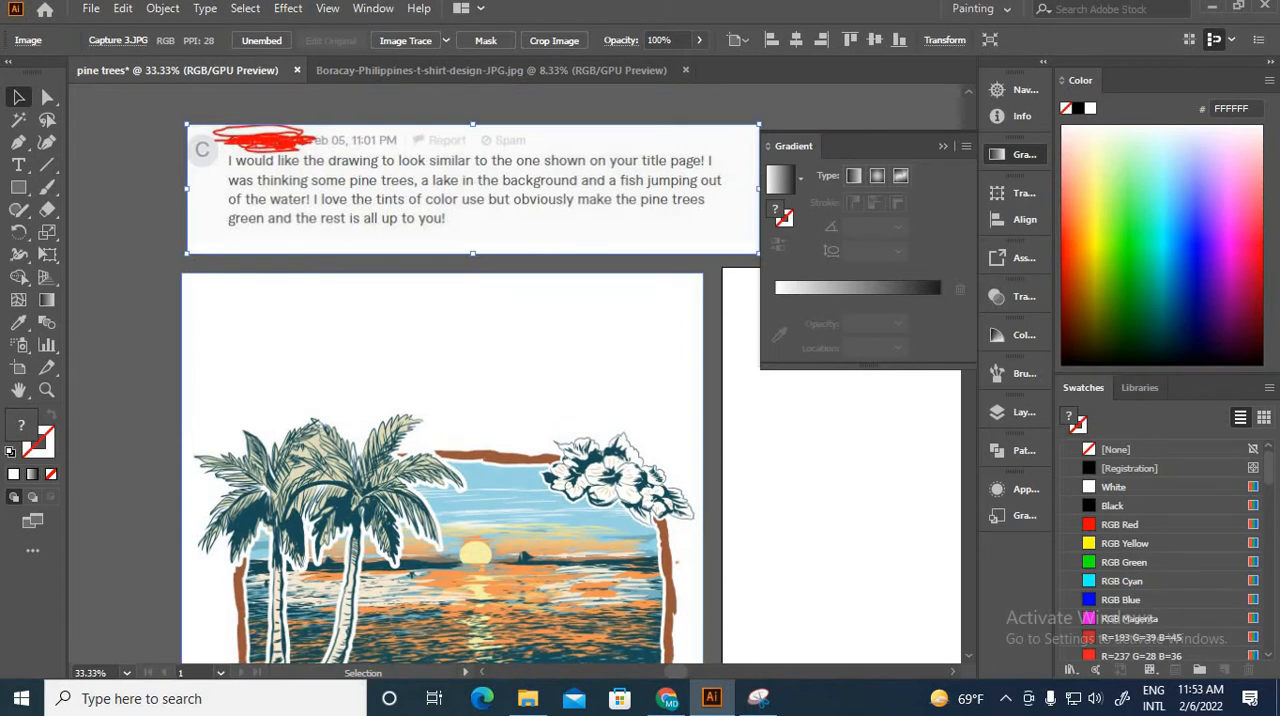
scroll(363, 460, up, 3)
scroll(363, 460, down, 1)
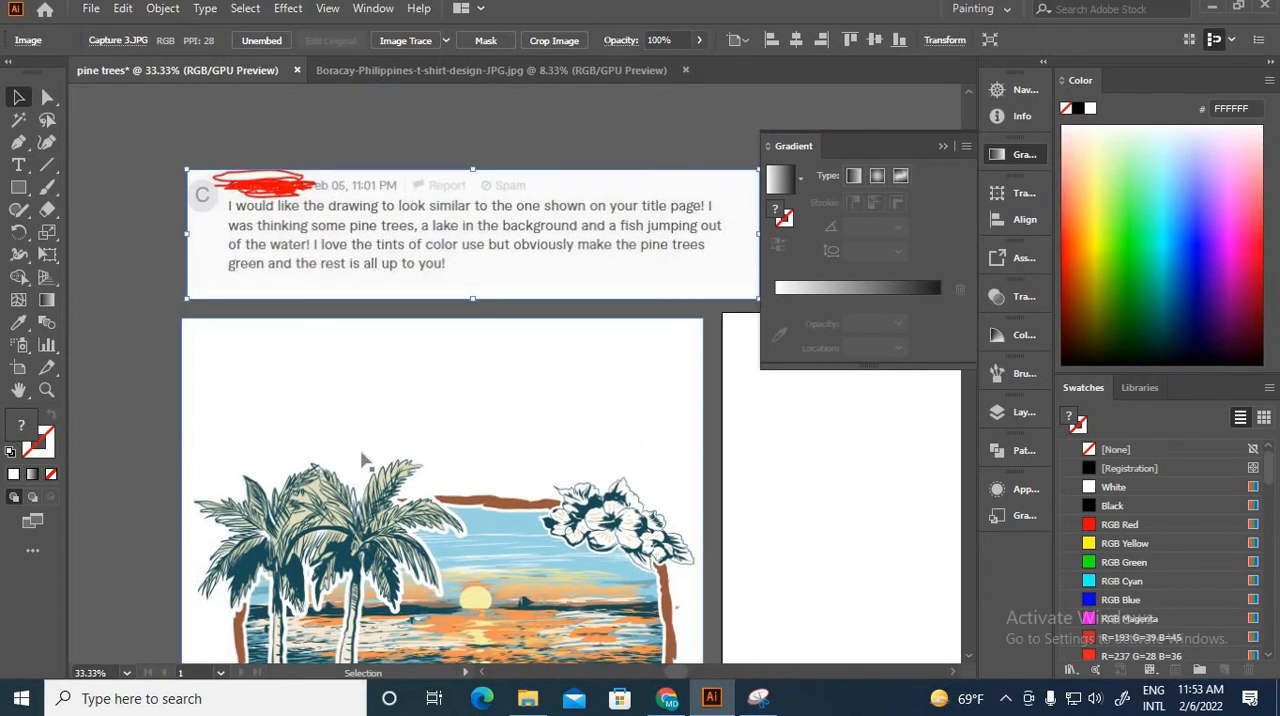
scroll(407, 456, up, 5)
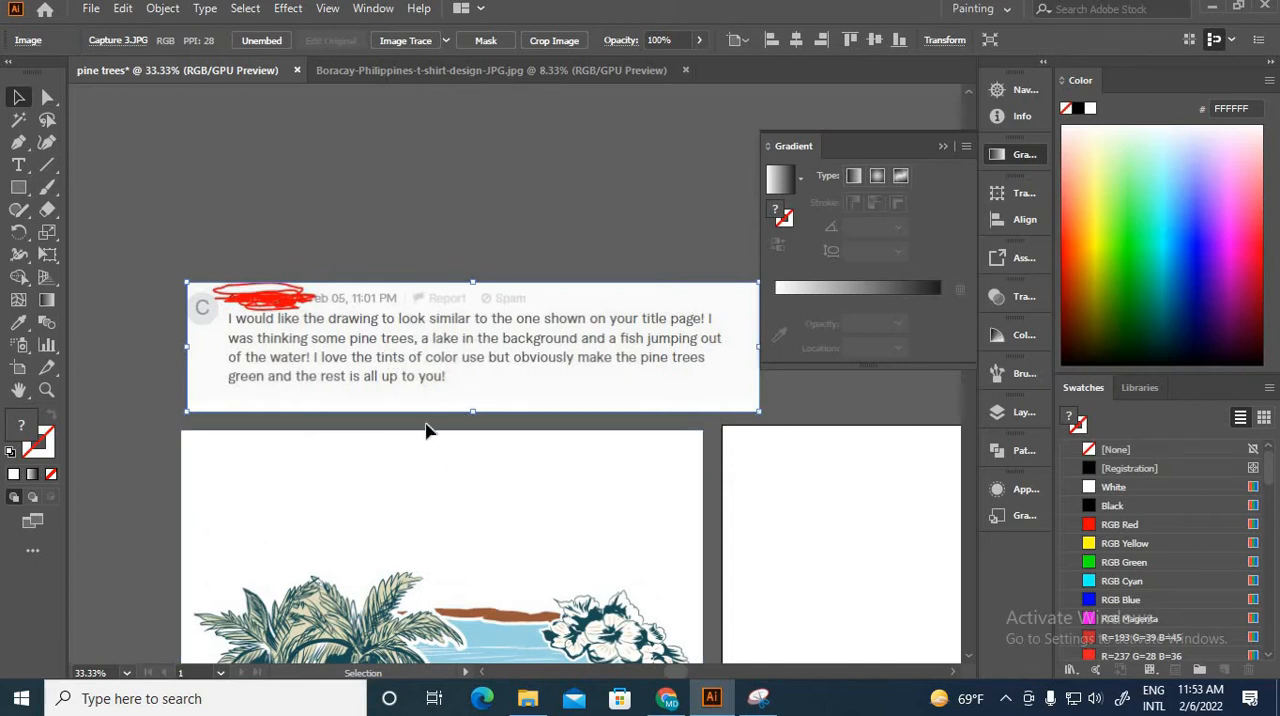
scroll(425, 430, down, 1)
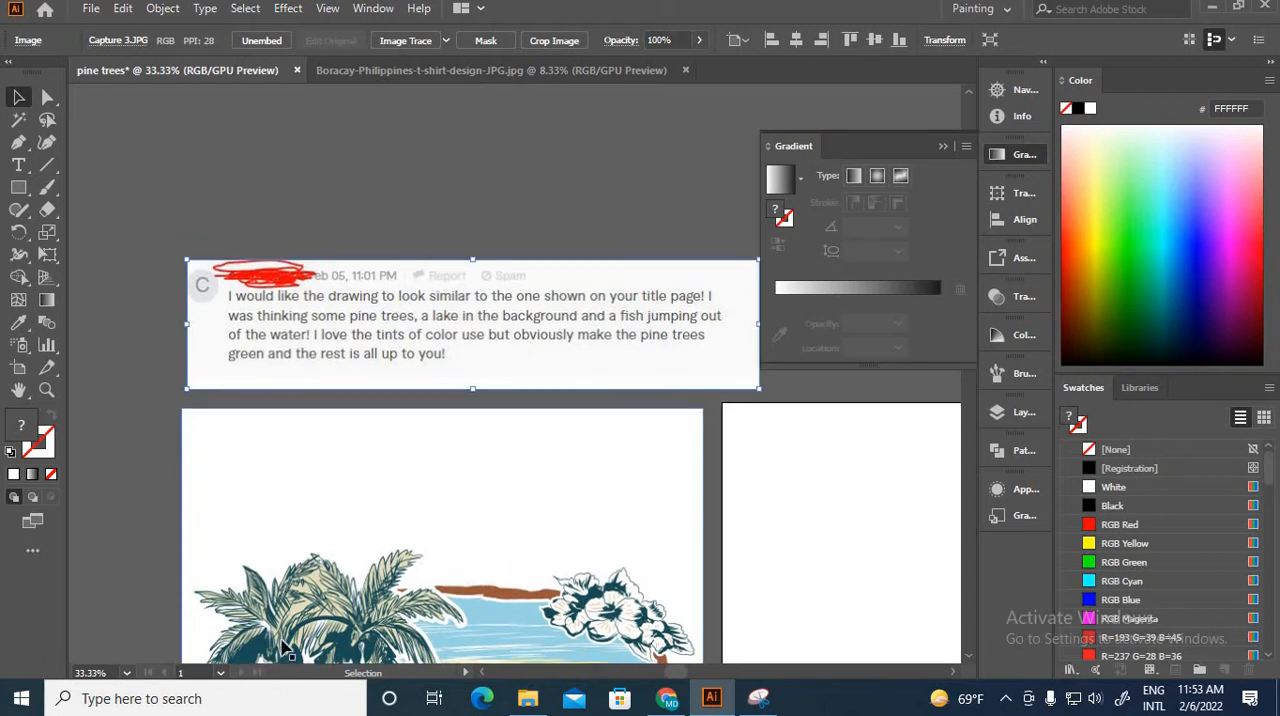
scroll(298, 622, down, 1)
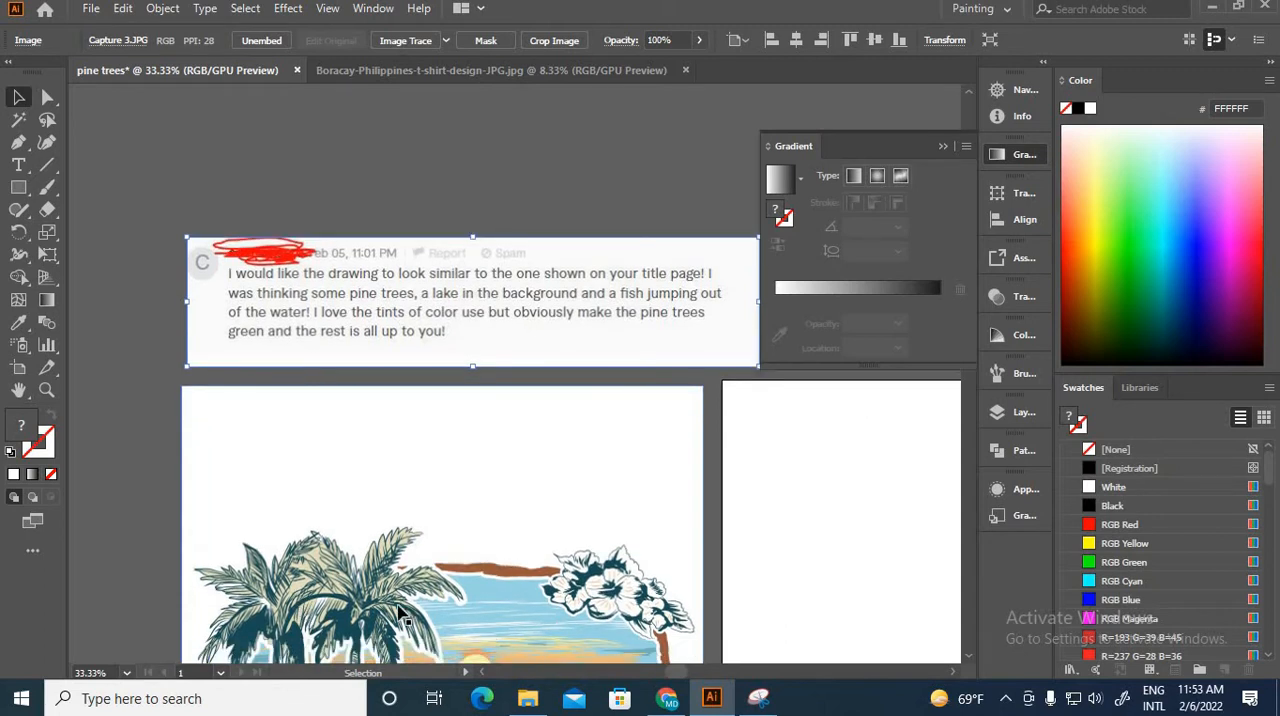
scroll(298, 552, up, 2)
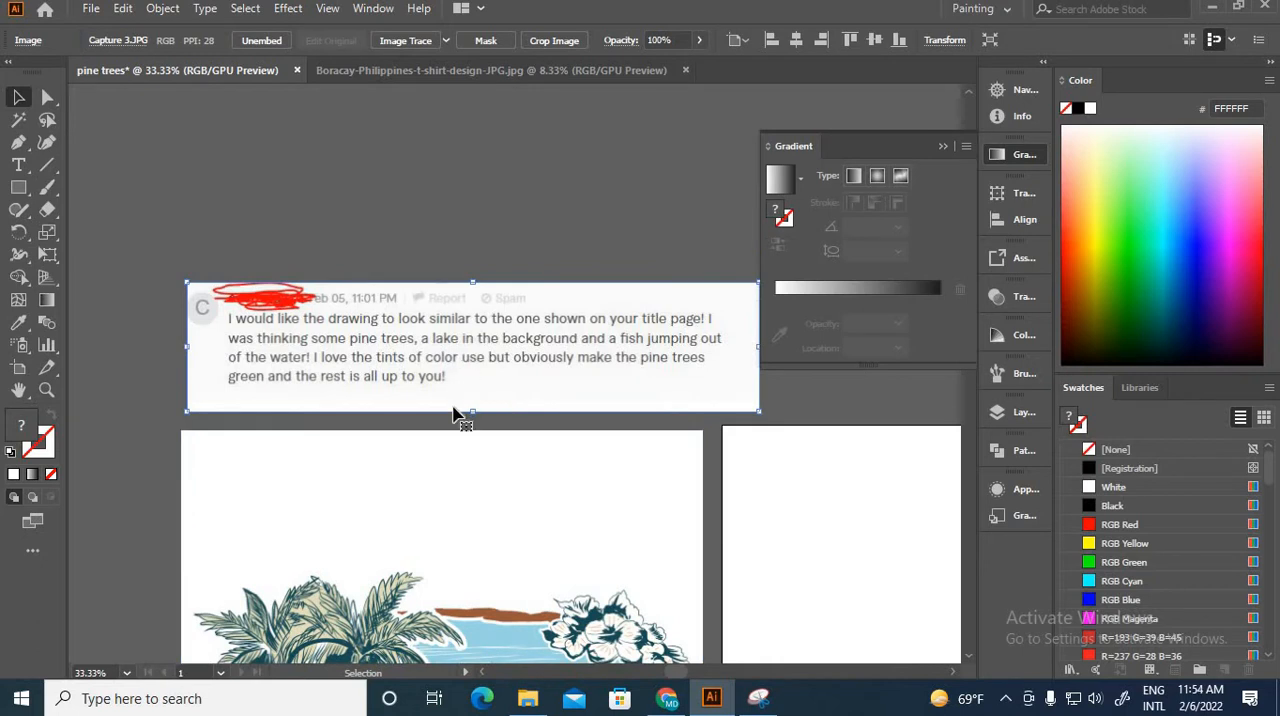
Step: Shift the client's message image slightly right above the reference design
click(460, 424)
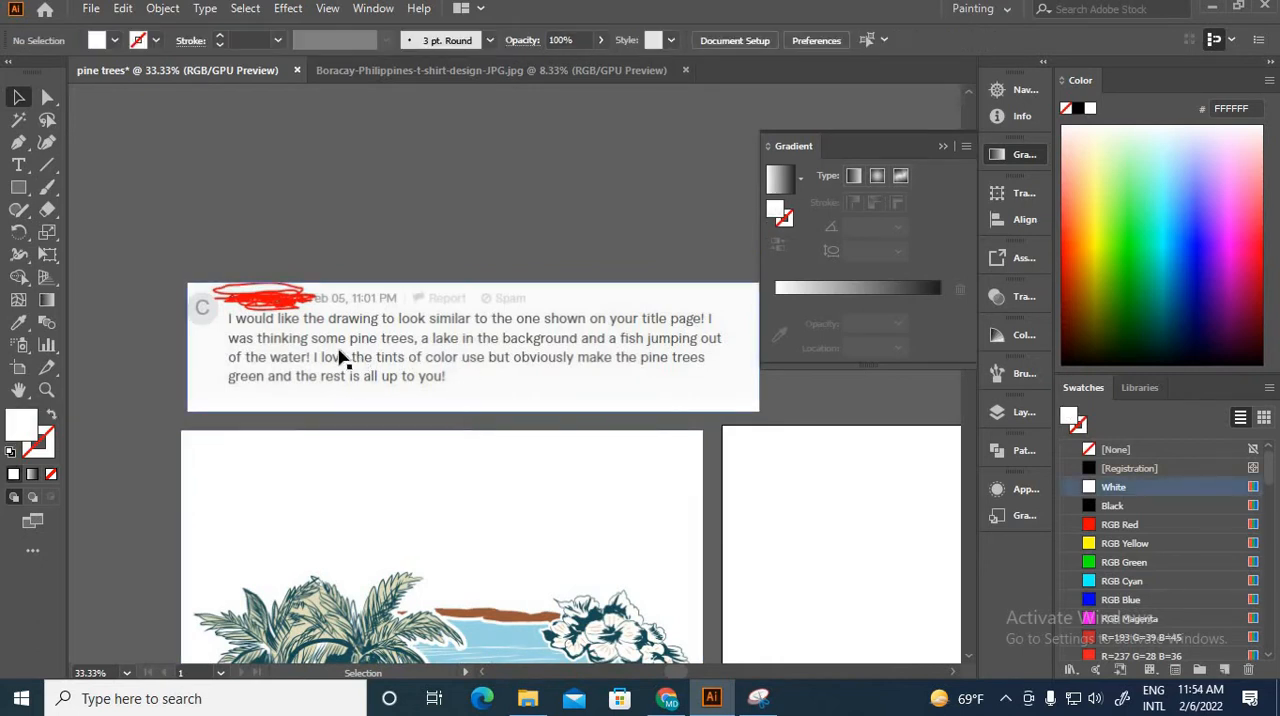
drag(348, 337, 394, 337)
drag(491, 361, 463, 357)
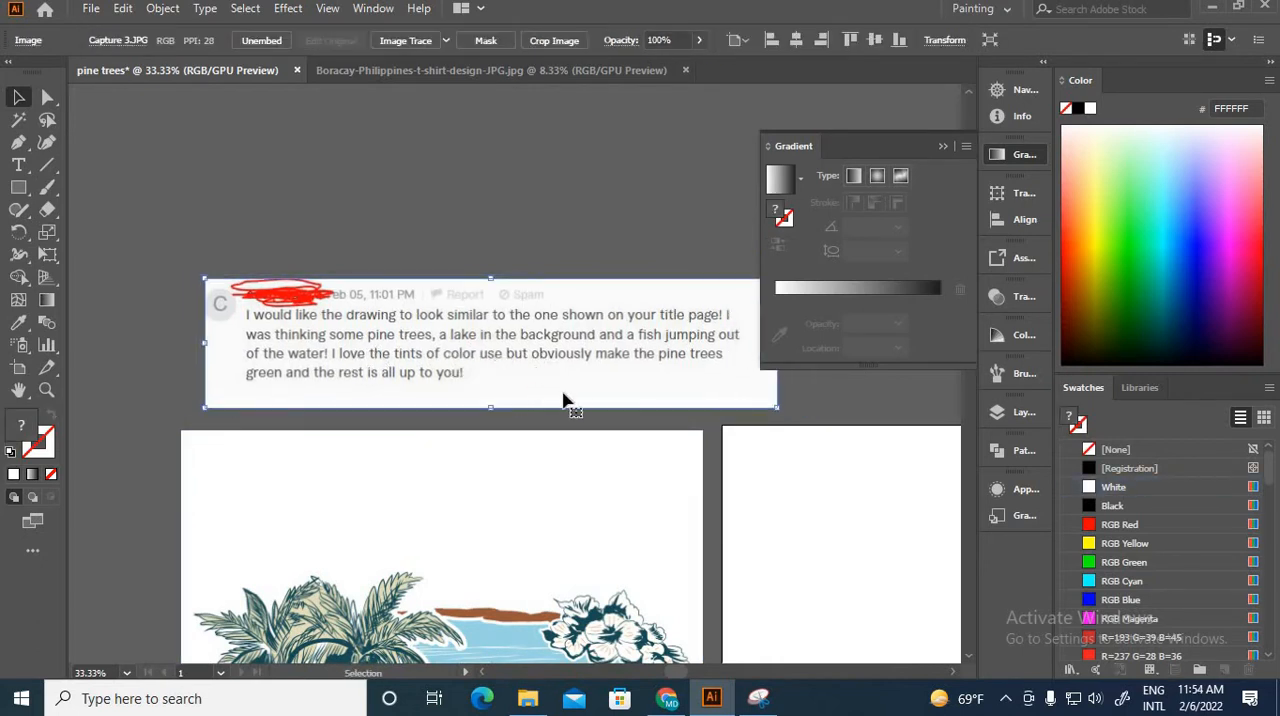
Step: Examine the Boracay design's trees, water, frame and colour tints against the client's request for pine trees, a lake and a jumping fish
scroll(577, 409, down, 1)
scroll(577, 409, up, 1)
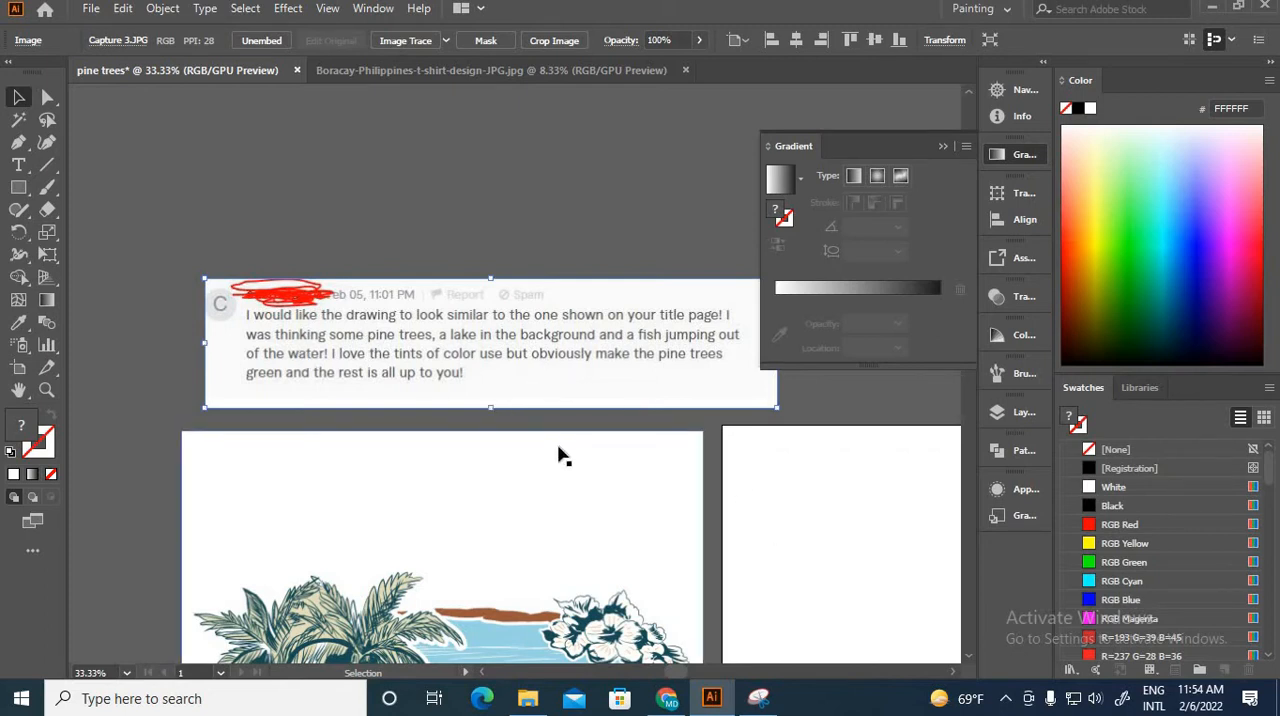
scroll(778, 550, down, 2)
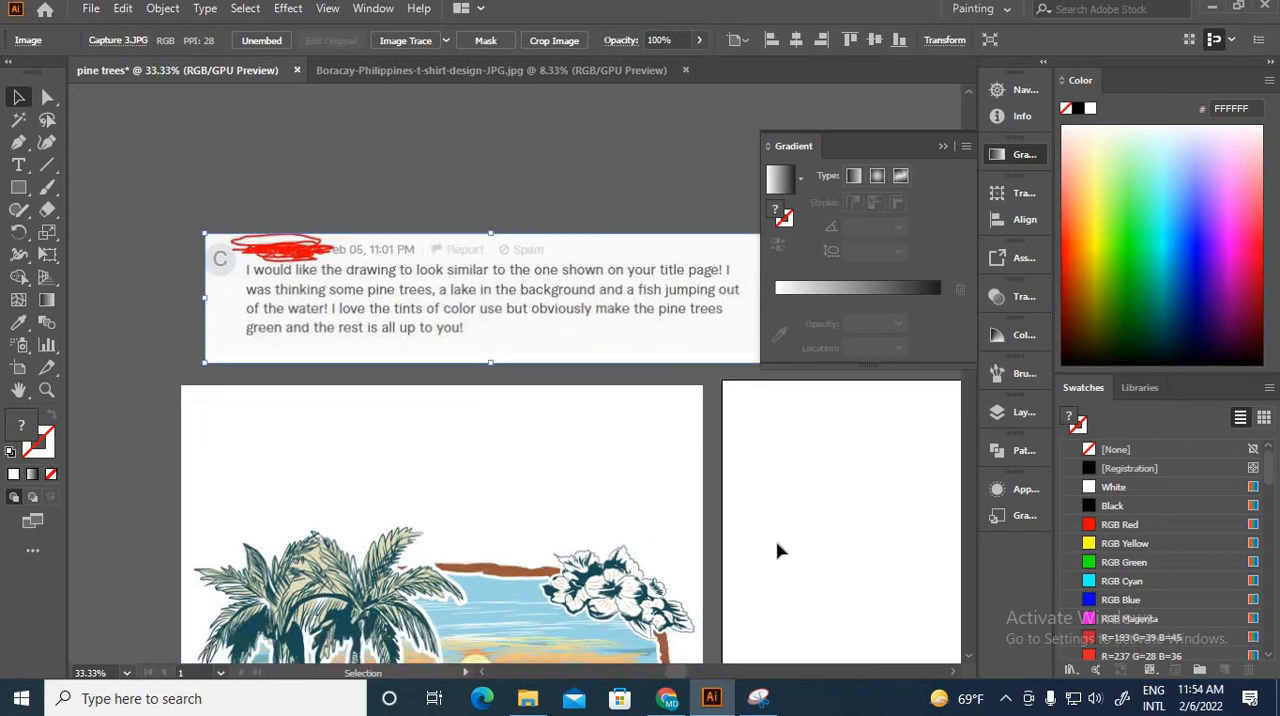
scroll(773, 548, up, 2)
scroll(575, 555, down, 1)
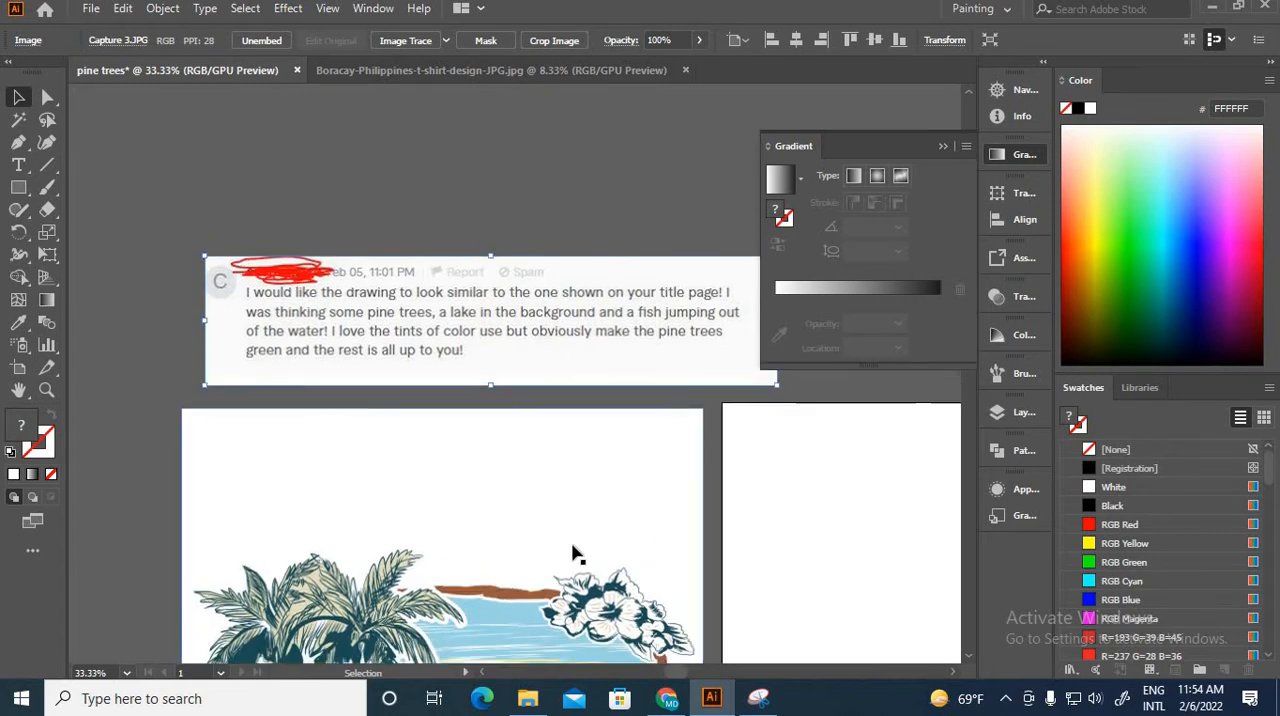
scroll(575, 555, down, 3)
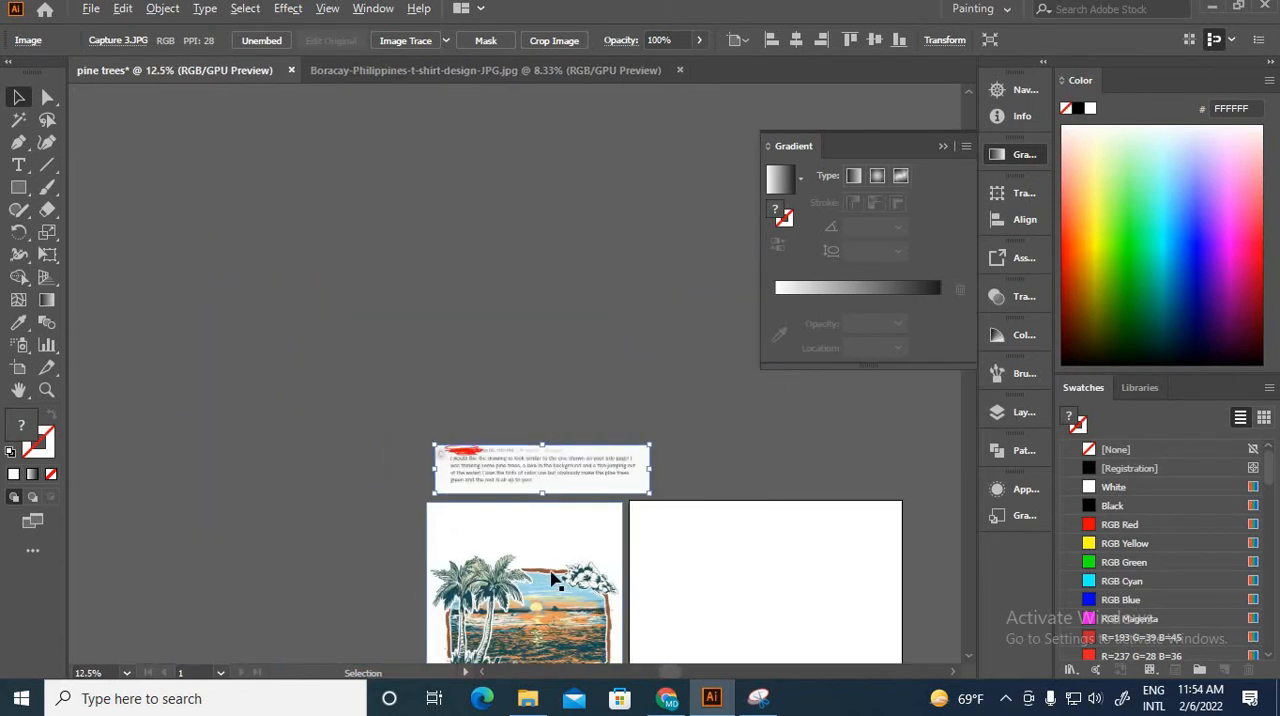
scroll(357, 638, up, 3)
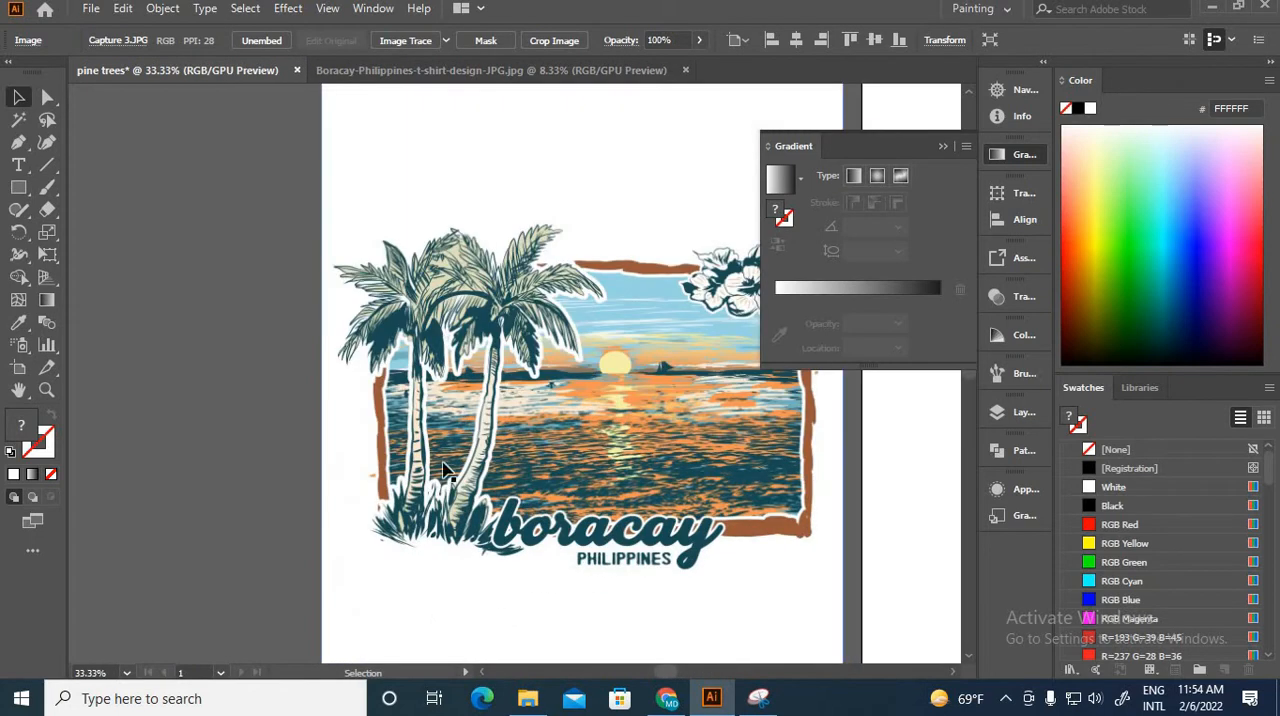
drag(492, 403, 415, 478)
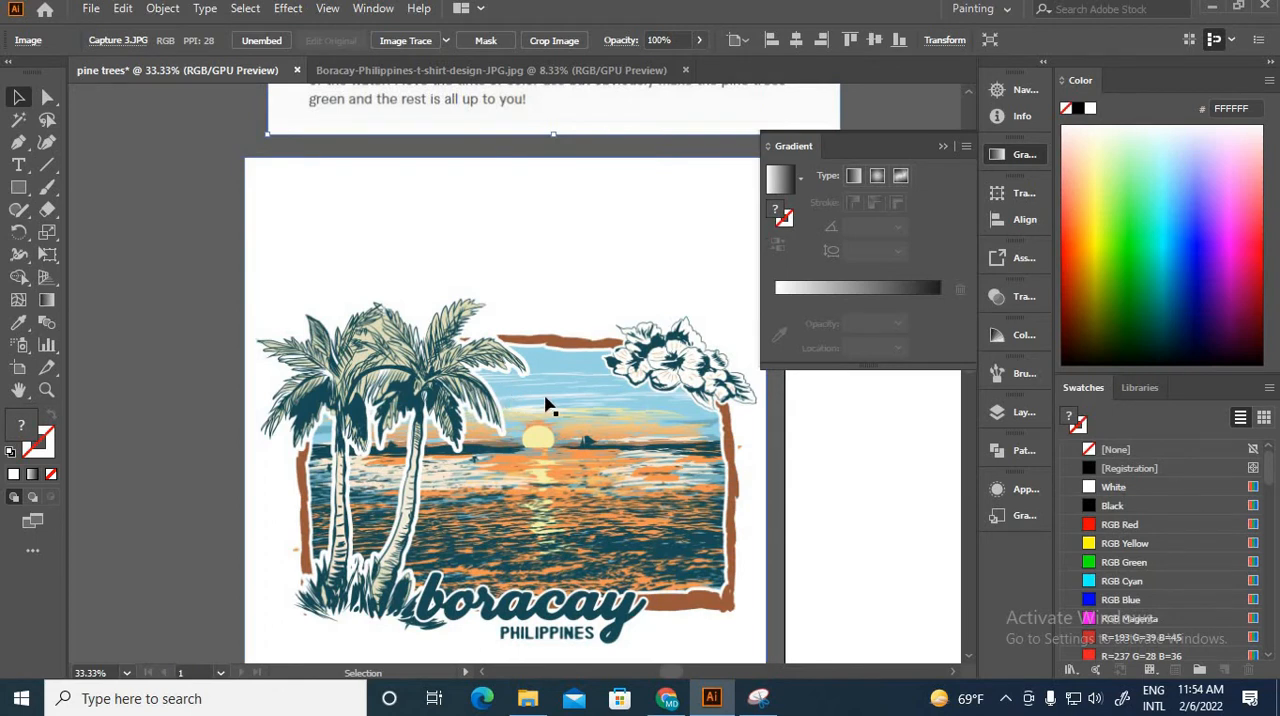
scroll(645, 408, up, 2)
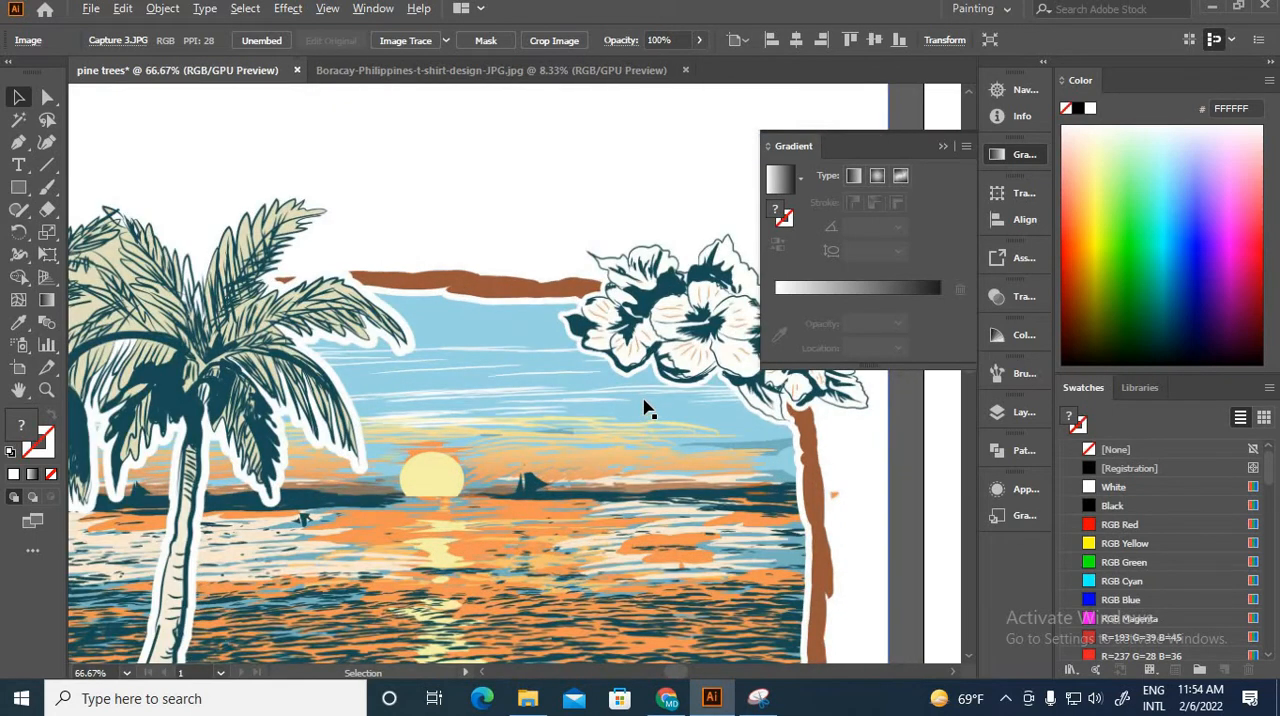
scroll(645, 408, down, 2)
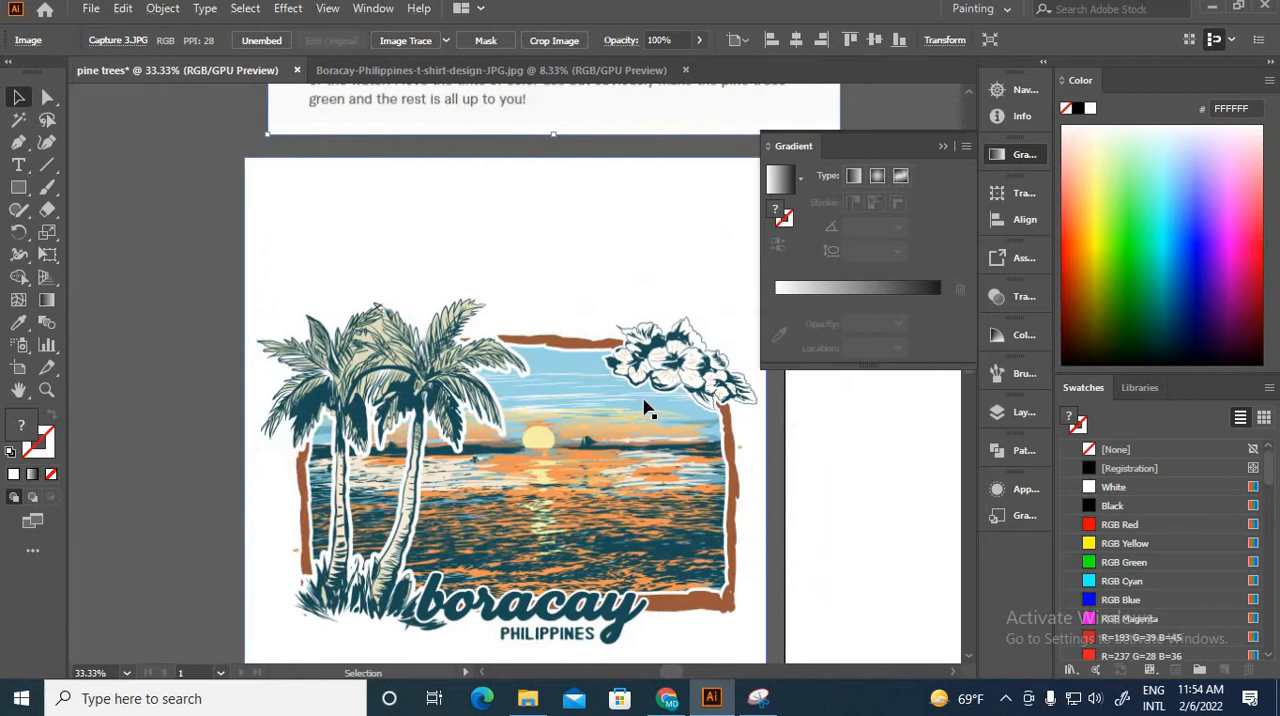
scroll(645, 408, up, 1)
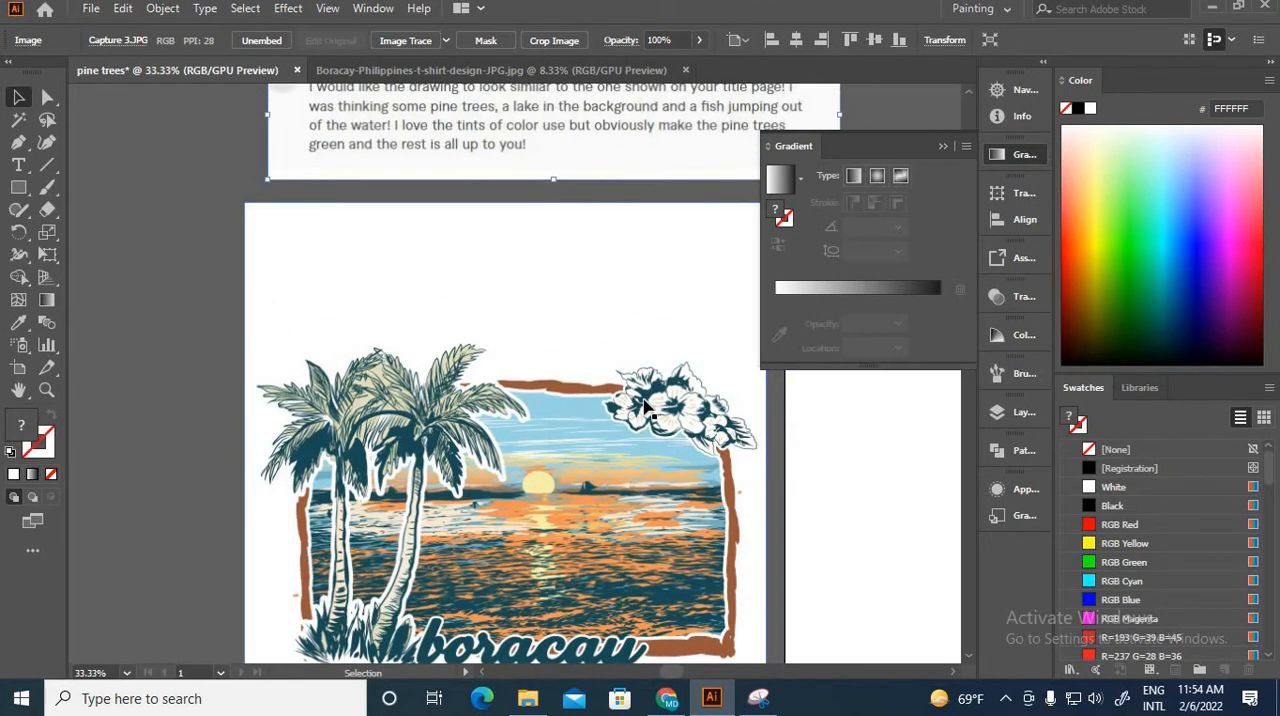
scroll(645, 408, up, 3)
scroll(645, 408, up, 2)
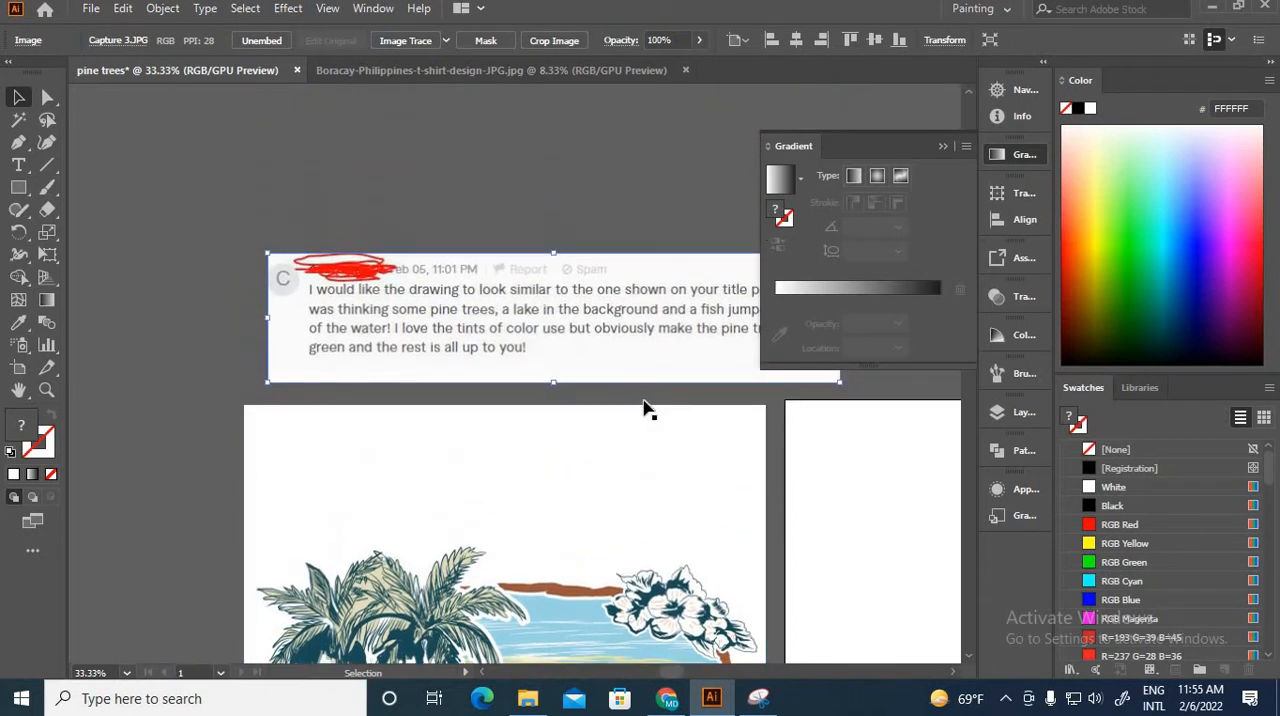
Step: Switch to Chrome and copy the previewed black-and-white 123RF pine tree drawing from the Google image results
drag(645, 408, 130, 168)
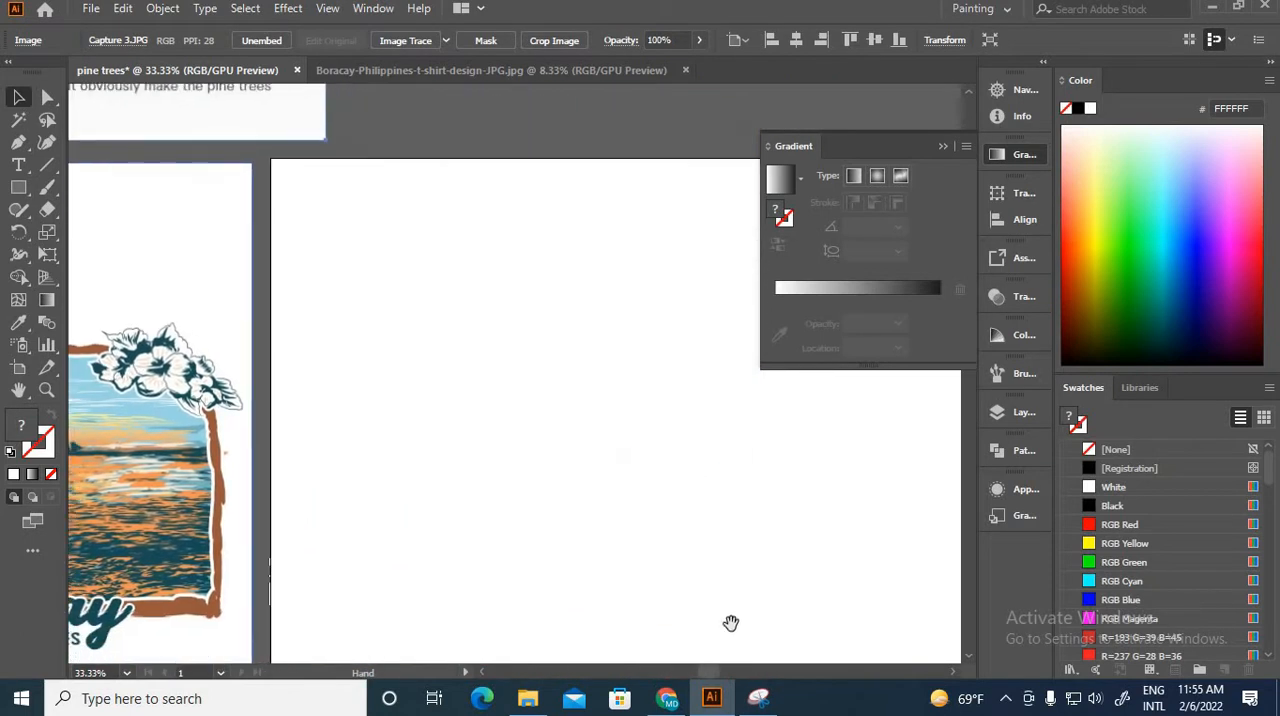
drag(729, 623, 597, 502)
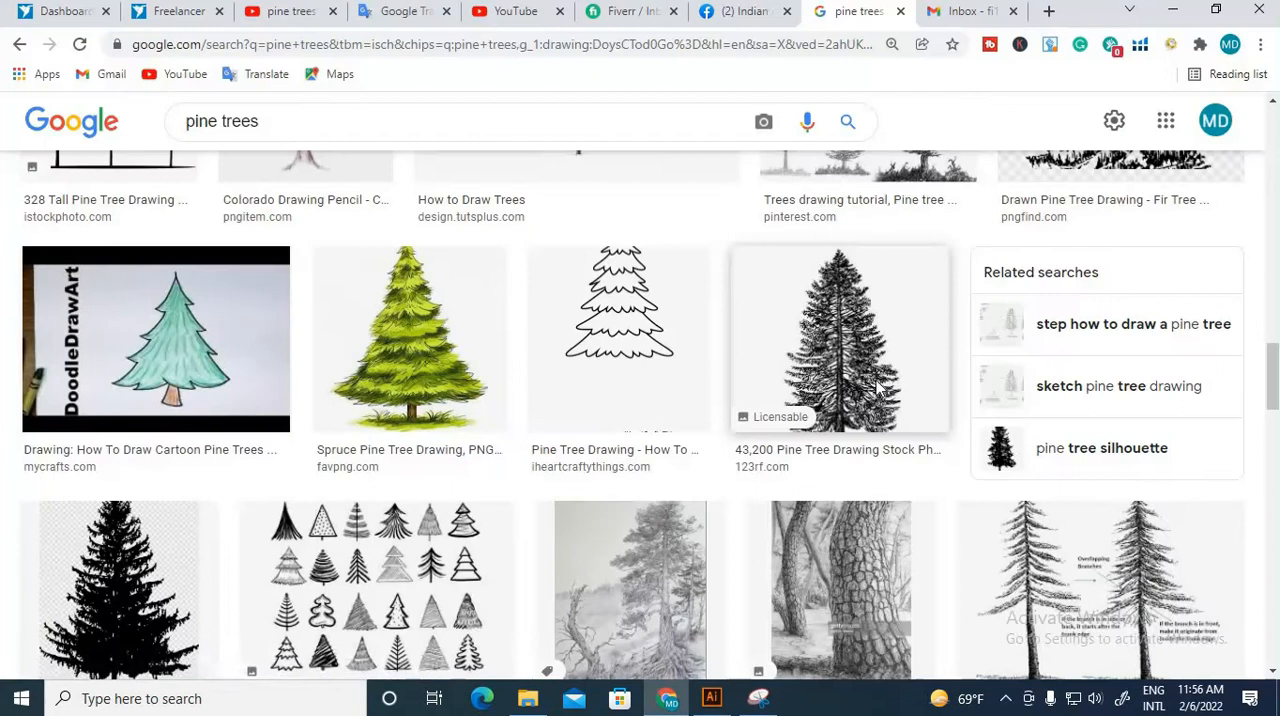
click(878, 390)
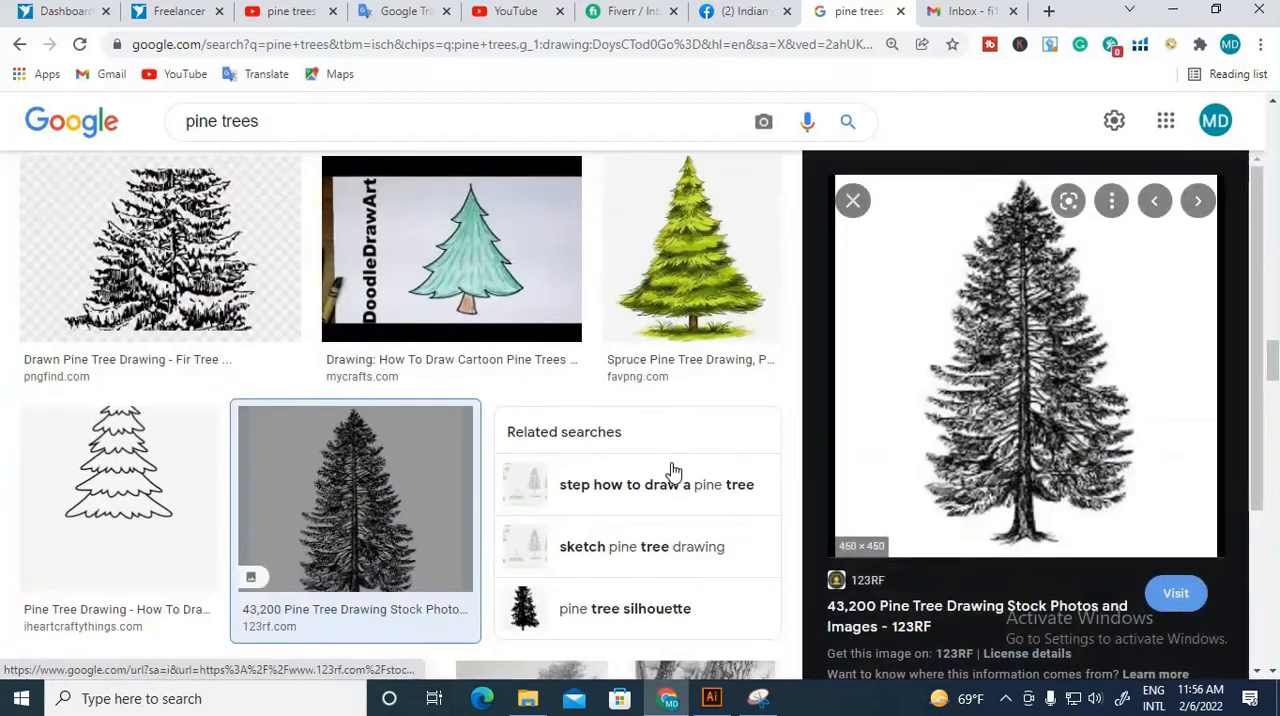
right_click(958, 410)
click(1005, 285)
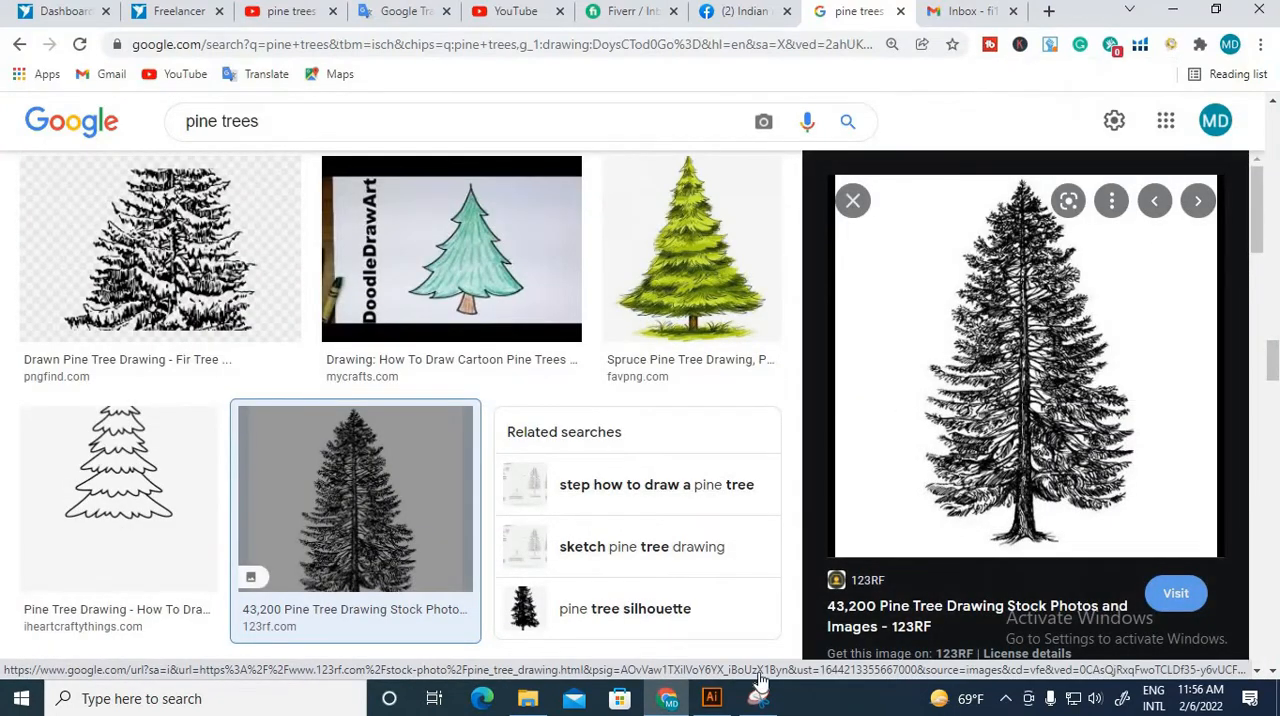
Step: Switch back to Illustrator and paste the pine tree drawing at the blank artboard's left edge
click(712, 698)
key(ctrl+v)
drag(579, 437, 660, 534)
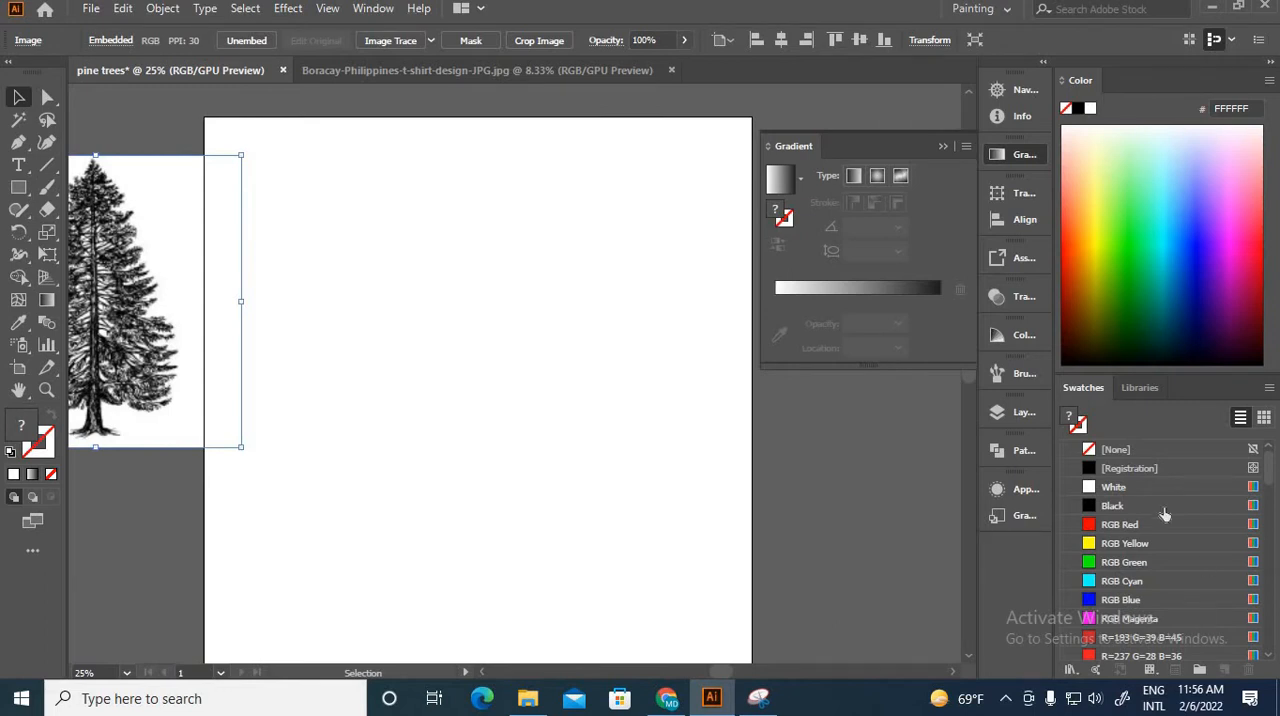
Step: Display the available brushes and check the options for making a new brush
click(1018, 380)
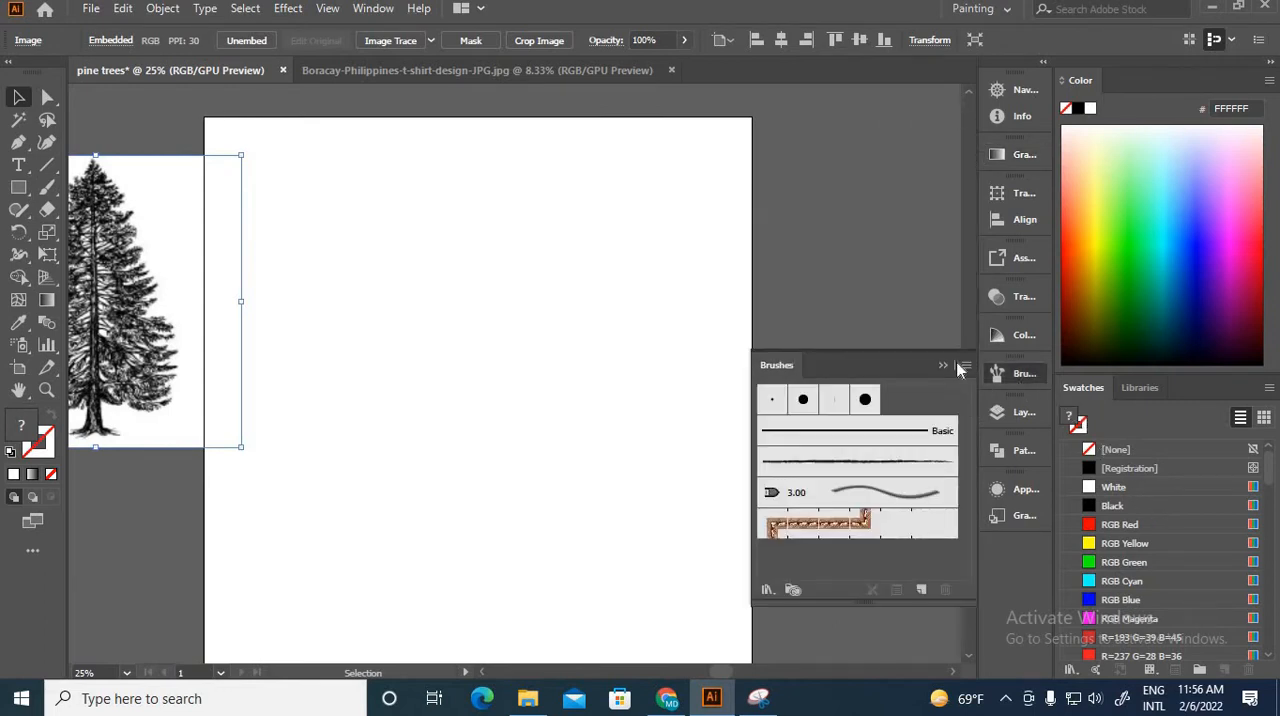
click(960, 367)
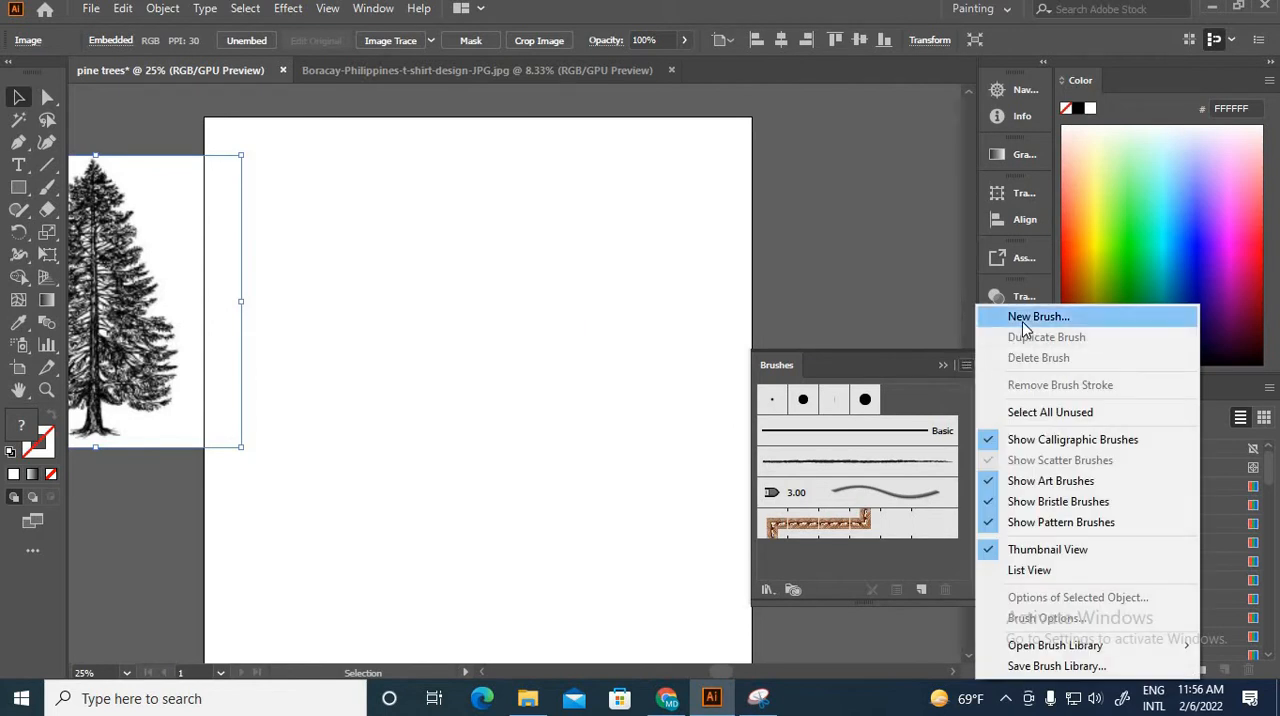
click(740, 231)
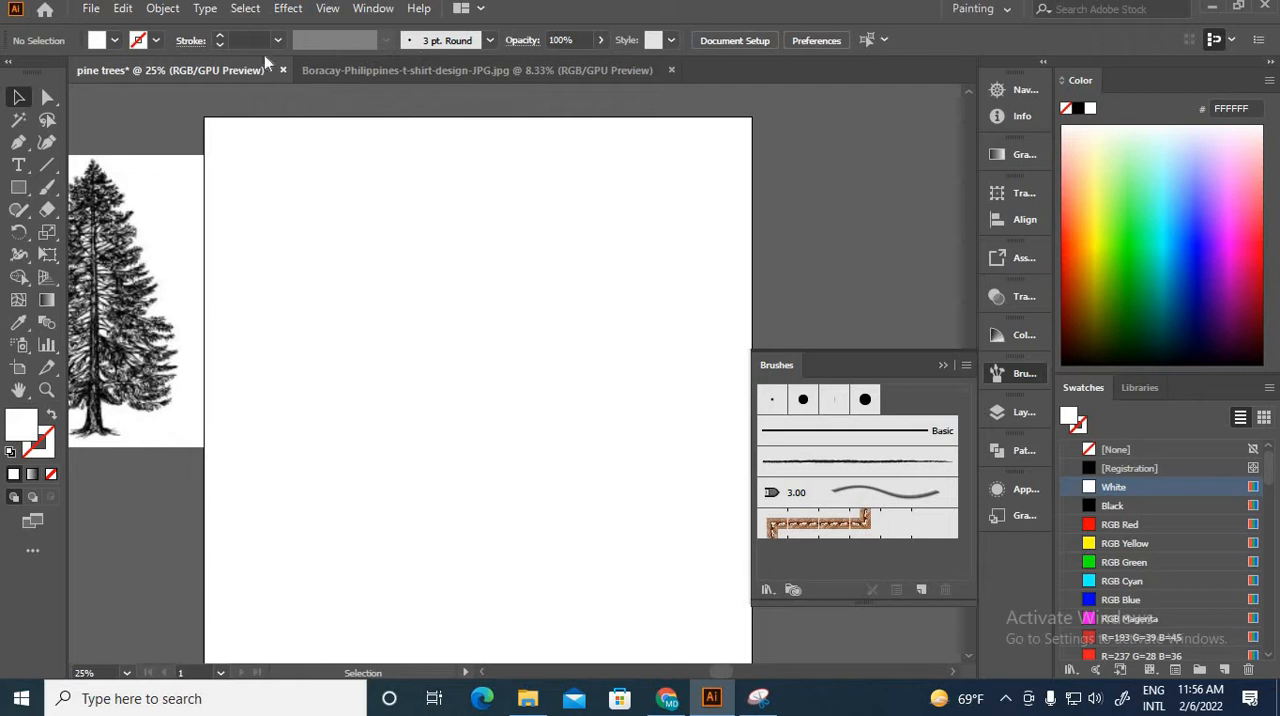
Step: Draw a short diagonal line on the artboard and create a calligraphic brush with its size set to 4 pt and controlled by pressure
click(47, 165)
drag(398, 272, 560, 239)
click(489, 41)
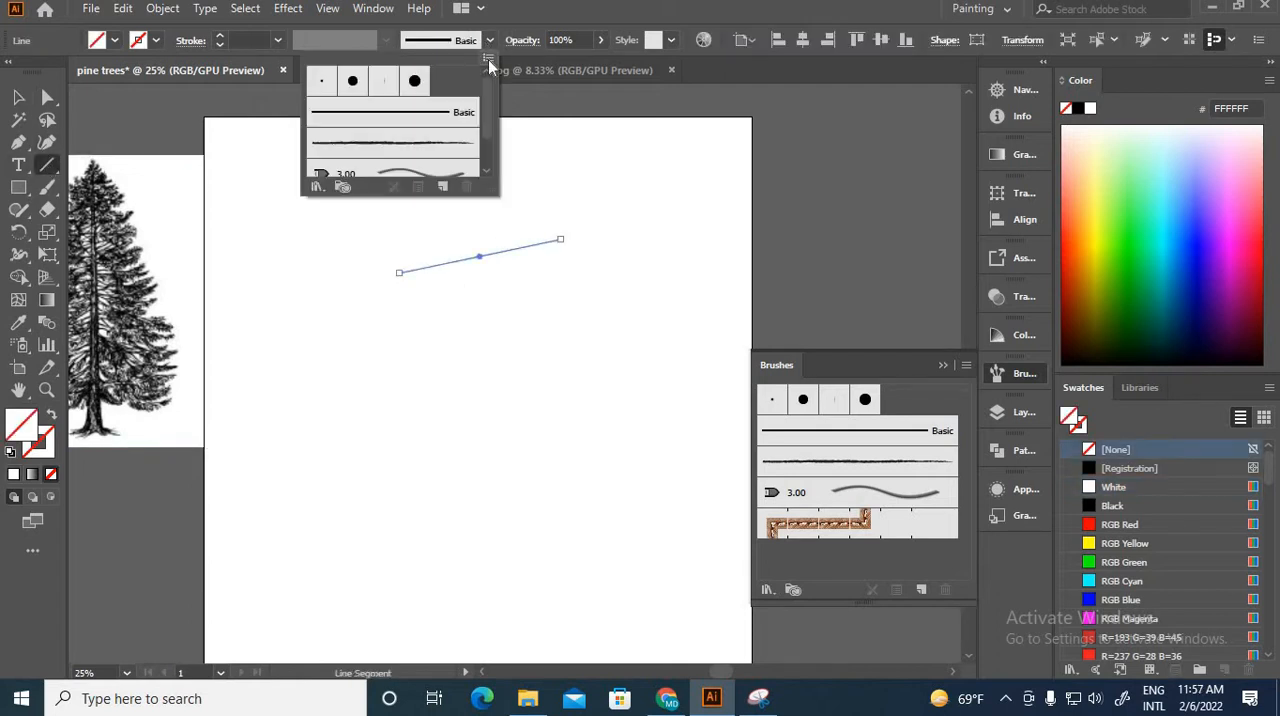
click(489, 63)
click(545, 60)
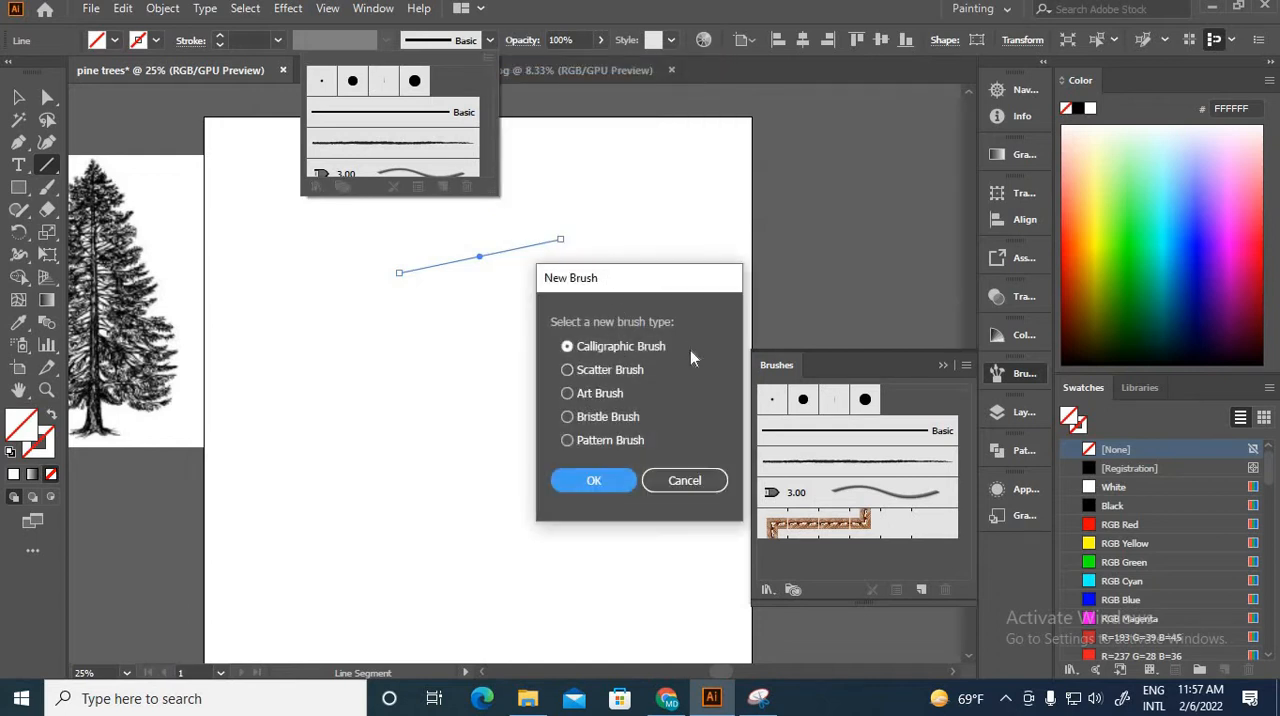
click(594, 481)
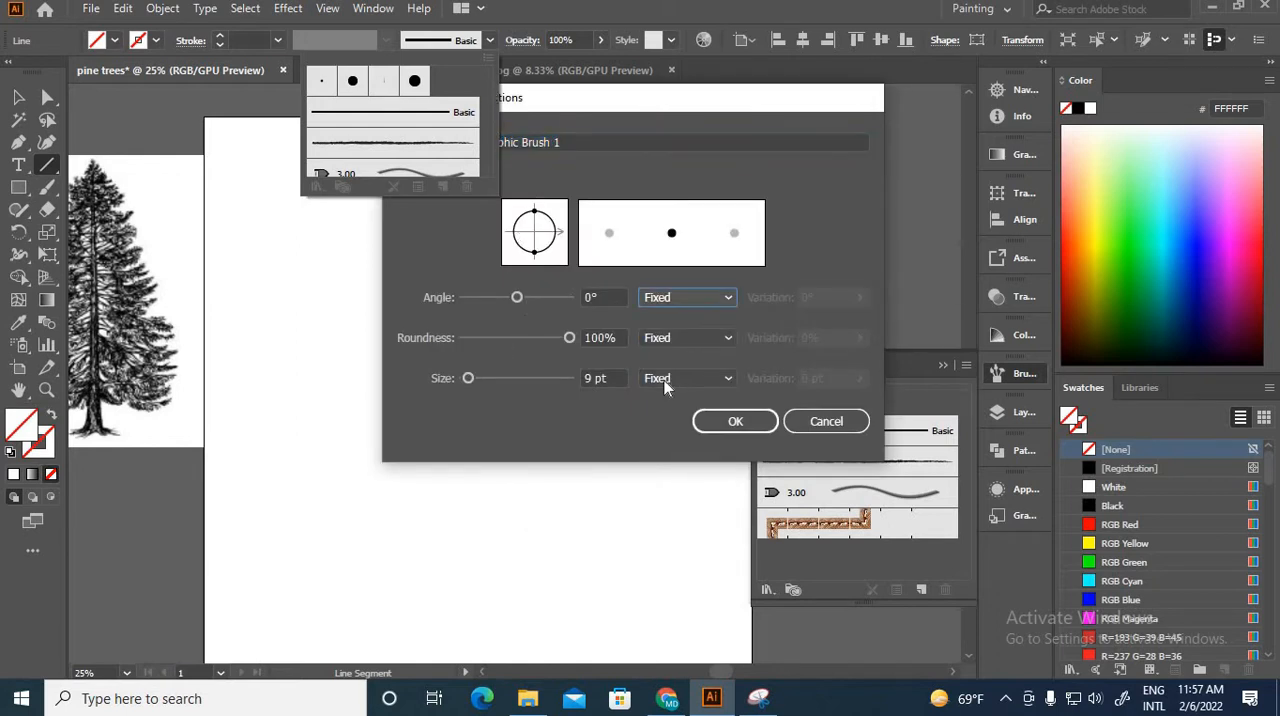
click(664, 380)
click(666, 440)
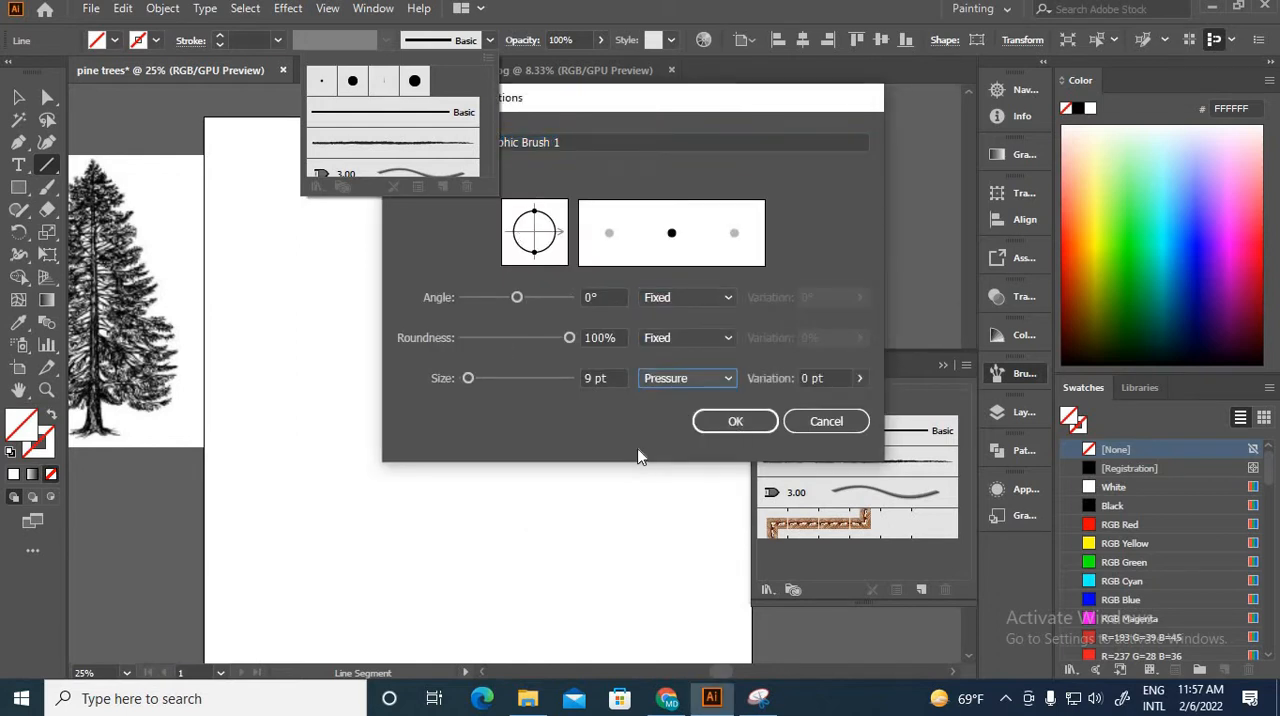
click(590, 377)
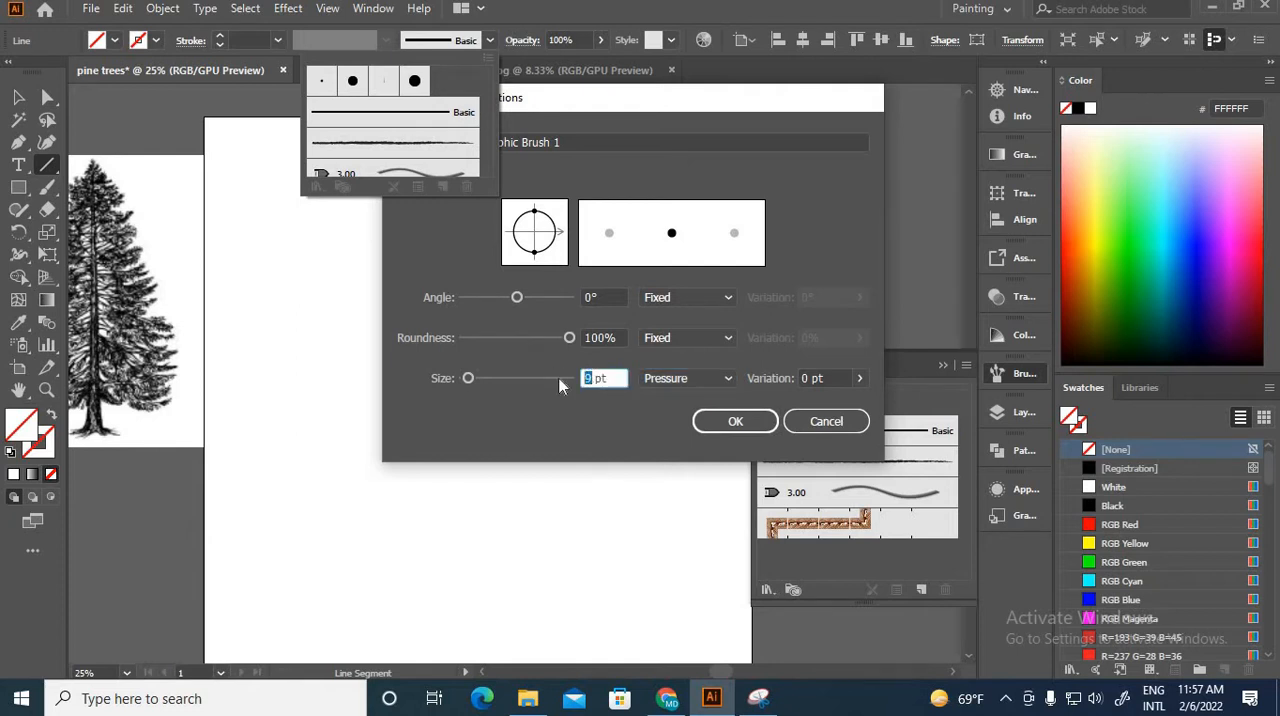
text(4)
click(735, 421)
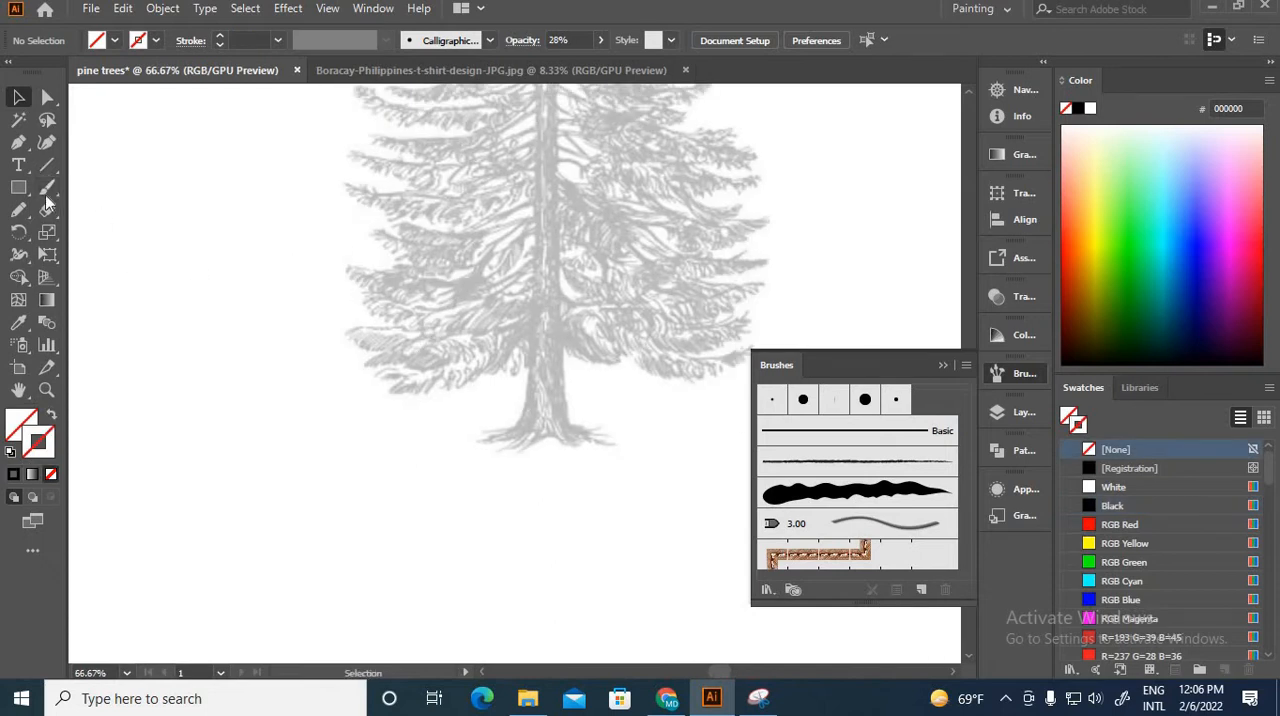
Step: Trace the lower left edge of the faded pine's trunk down to the outer root with black Paintbrush strokes using the new calligraphic brush
click(44, 196)
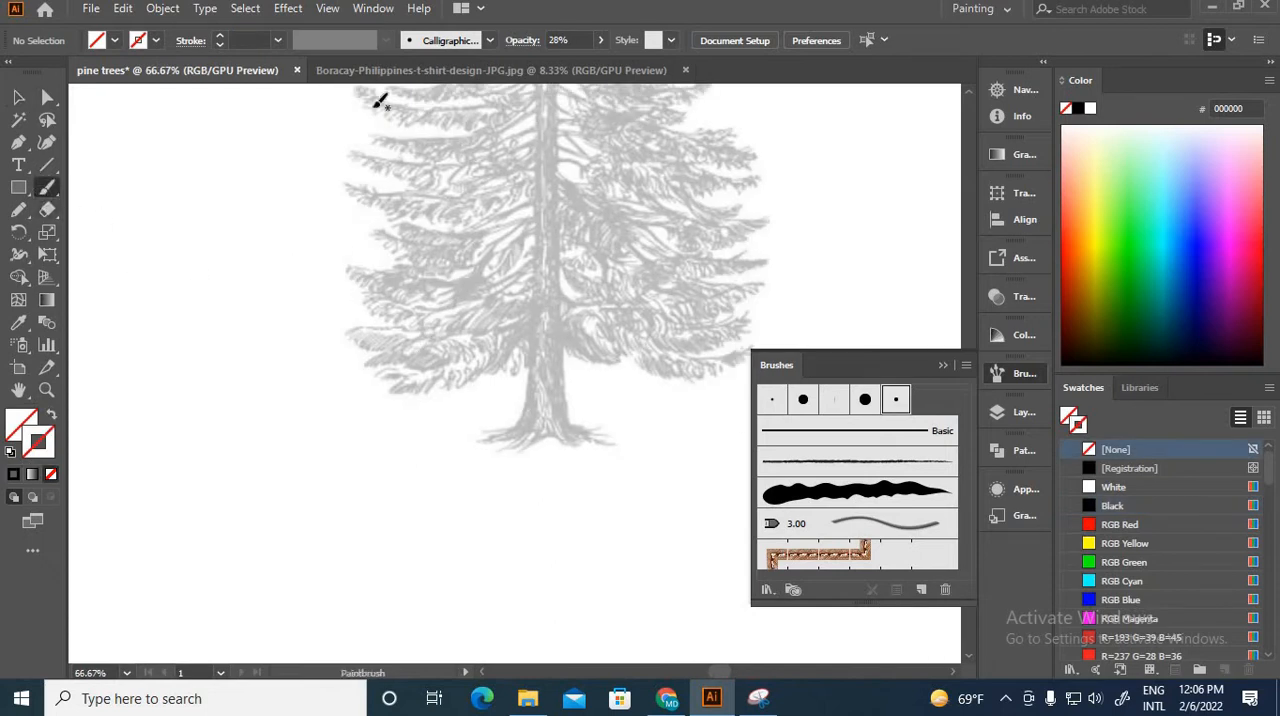
key(ctrl+plus)
key(ctrl+plus)
key(ctrl+plus)
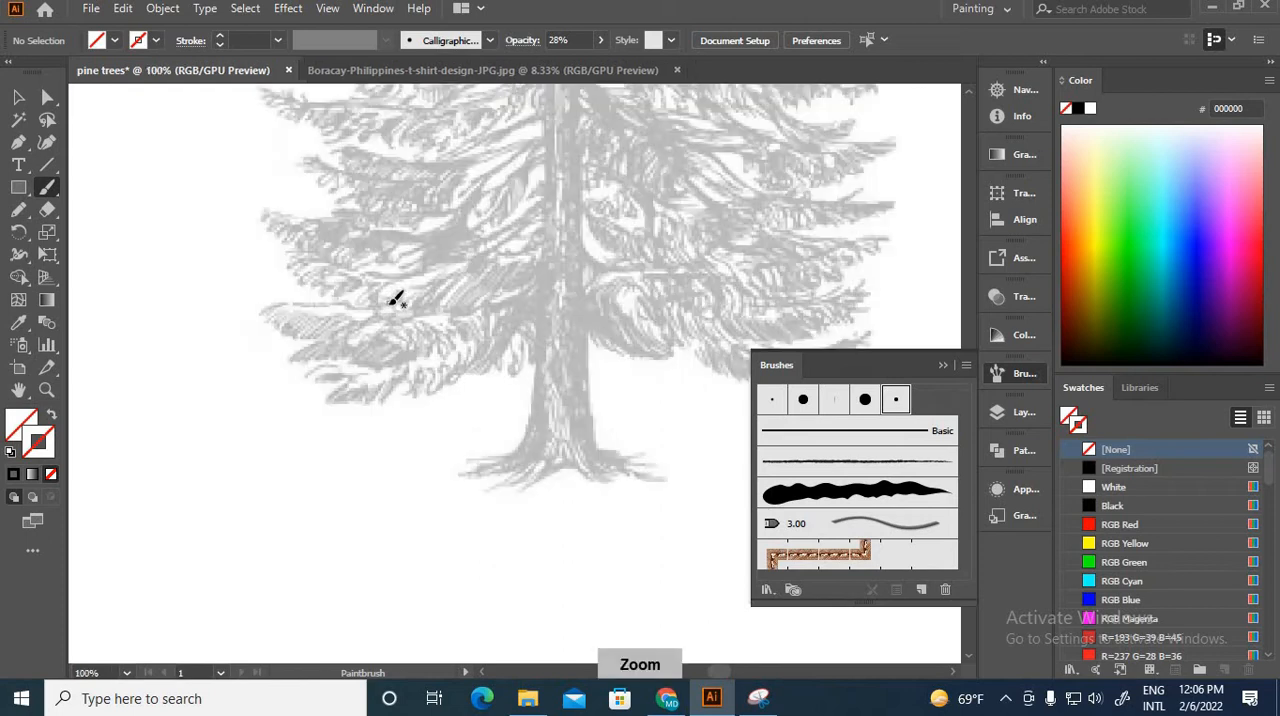
click(555, 347)
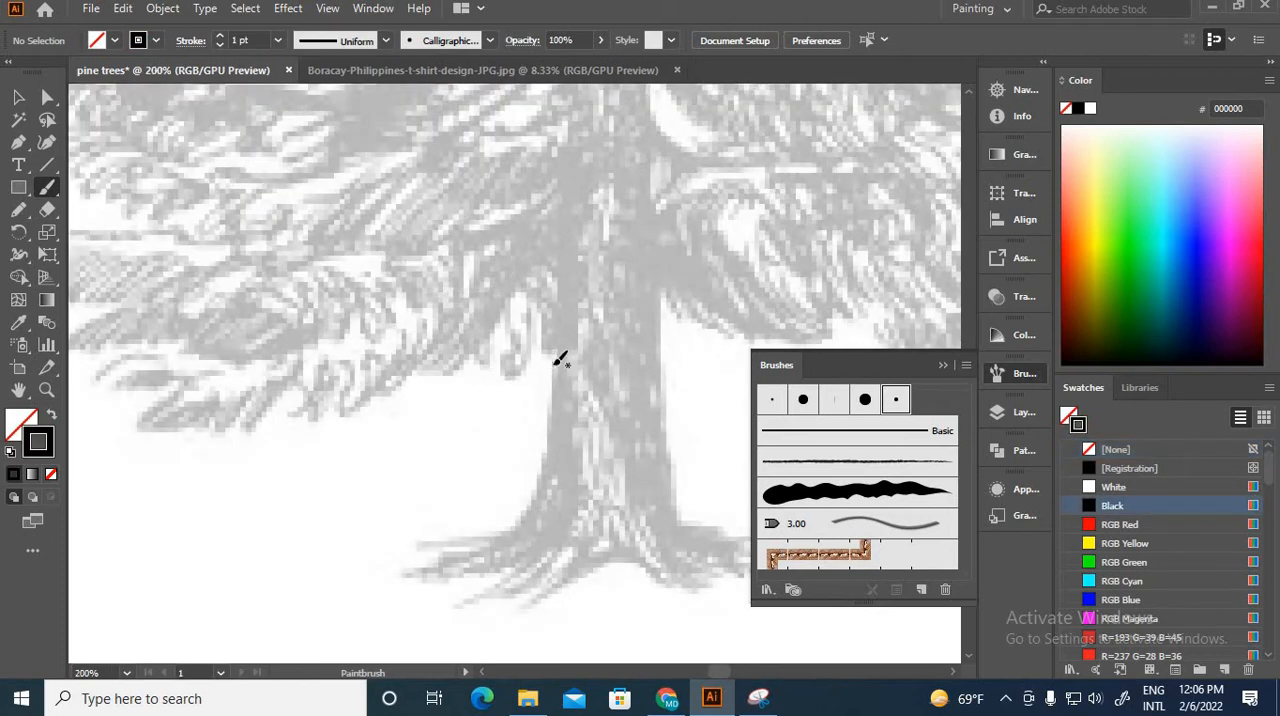
key(ctrl+plus)
key(ctrl+plus)
drag(591, 366, 573, 542)
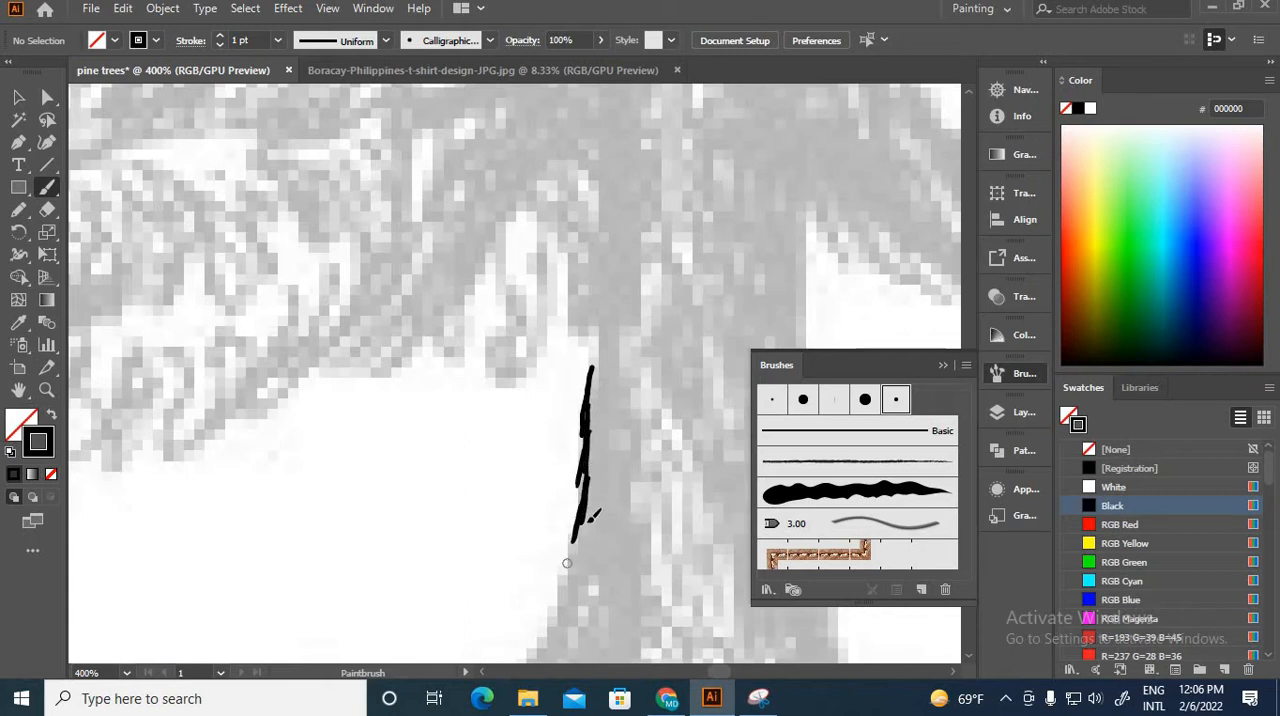
drag(590, 500, 552, 622)
drag(566, 570, 546, 628)
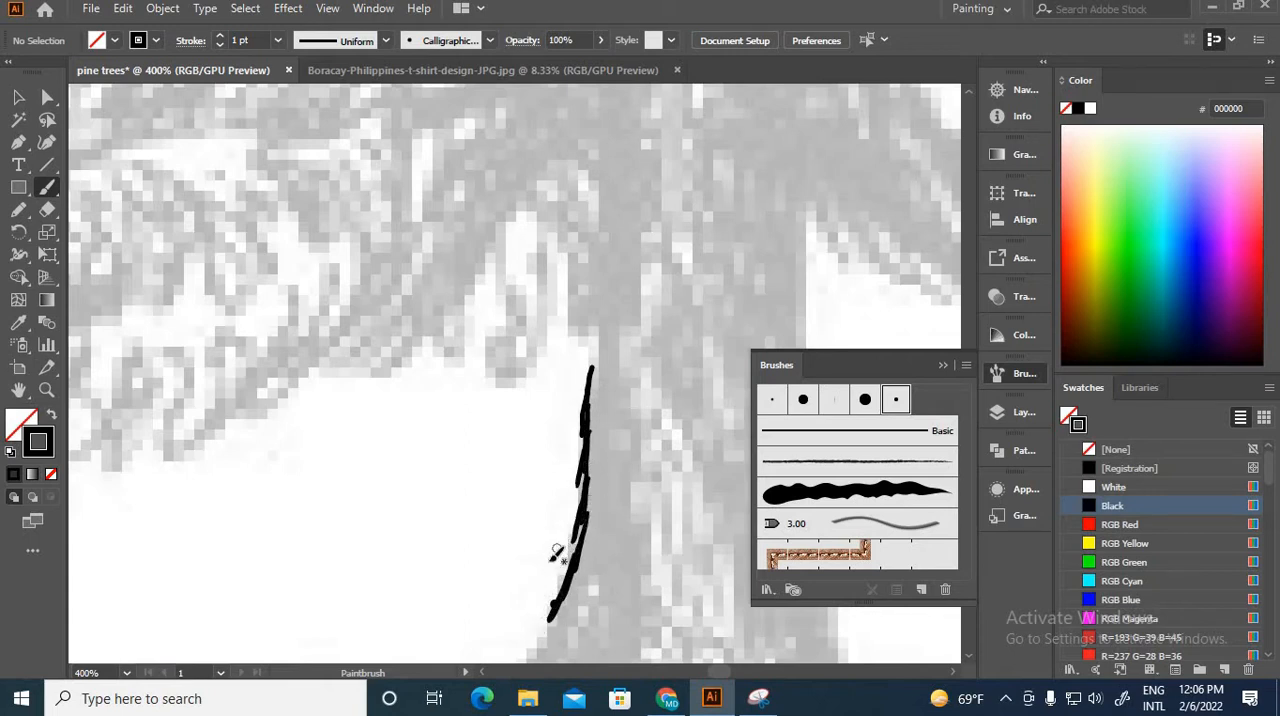
scroll(565, 400, down, 5)
mouse_move(548, 322)
mouse_down()
mouse_move(501, 403)
mouse_move(435, 435)
mouse_move(454, 426)
mouse_move(296, 460)
mouse_up()
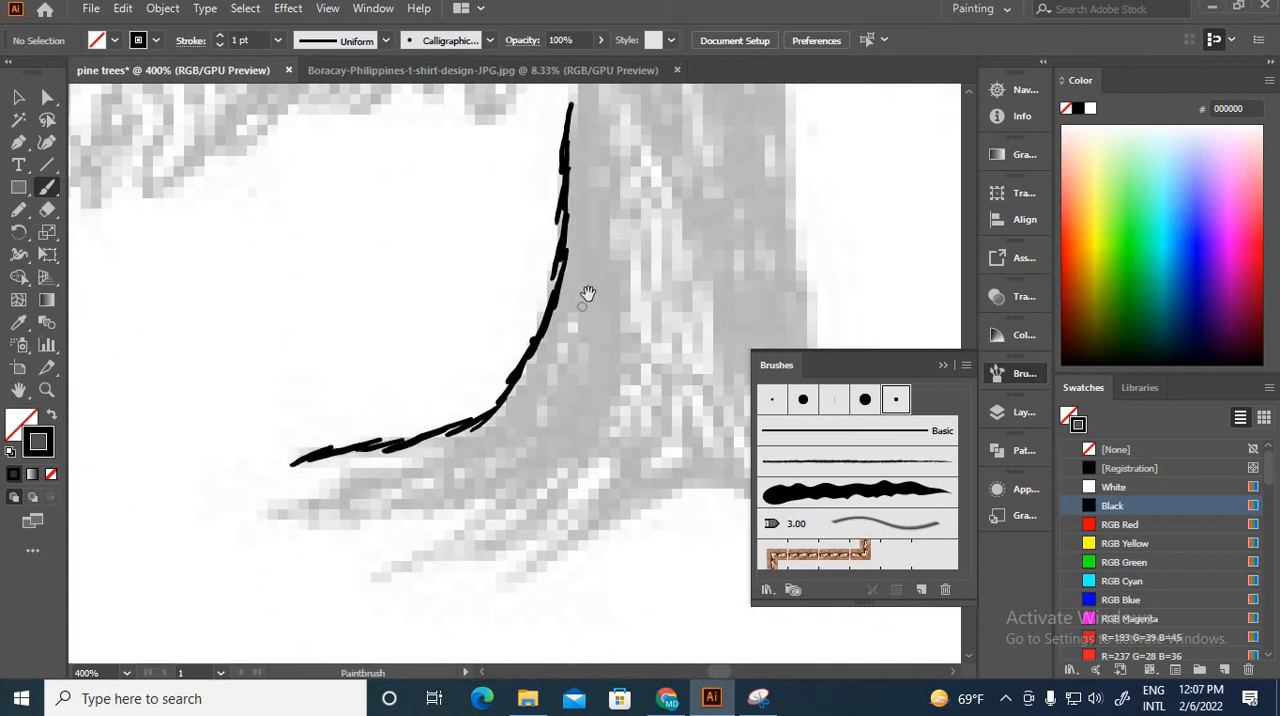
Step: Continue the trunk's left outline upward through the lowest branches with overlapping black brush strokes
drag(604, 220, 495, 496)
drag(476, 296, 454, 430)
drag(525, 283, 491, 536)
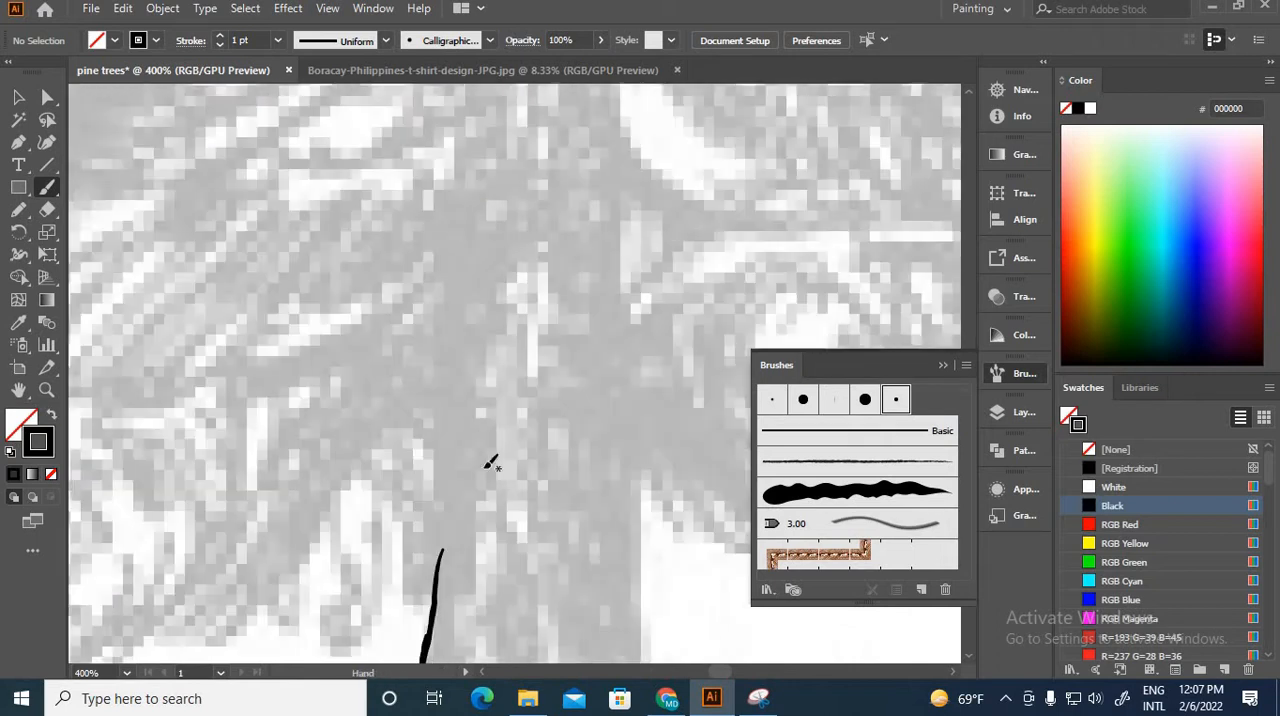
drag(486, 467, 478, 496)
drag(441, 345, 438, 418)
drag(433, 396, 433, 474)
drag(439, 418, 430, 598)
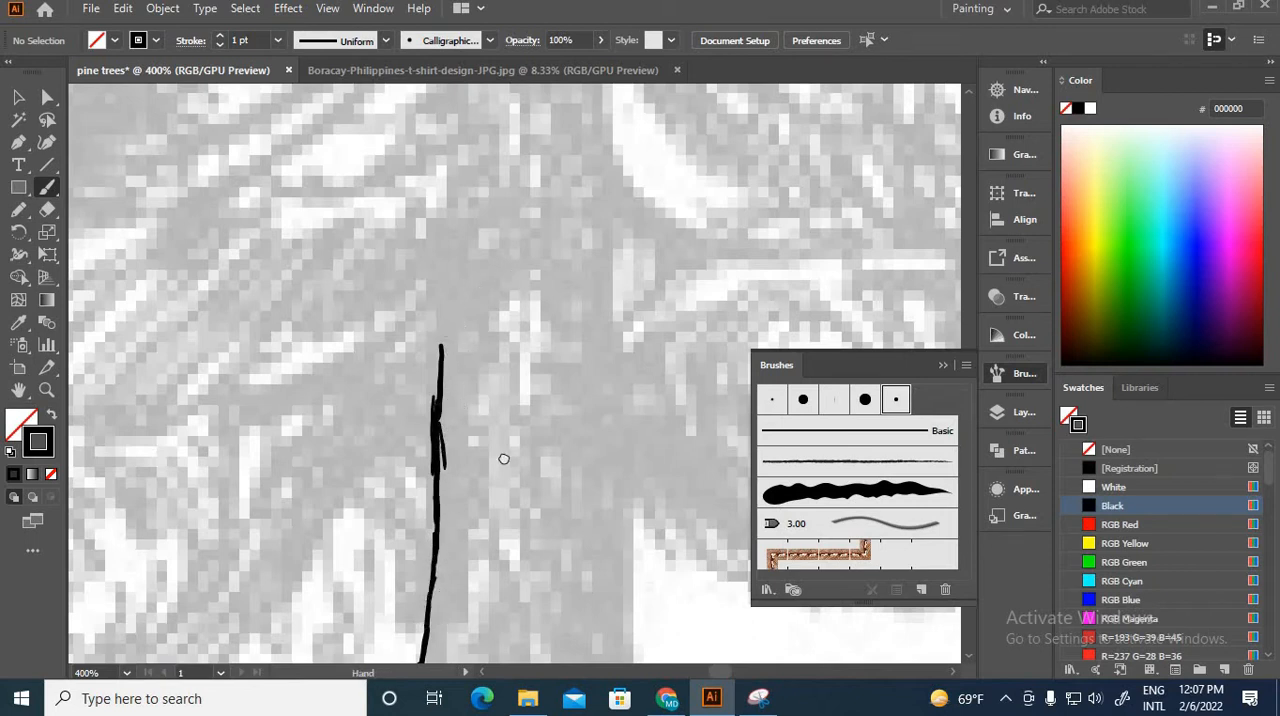
drag(504, 459, 448, 686)
drag(411, 288, 390, 518)
drag(406, 380, 384, 588)
drag(382, 541, 382, 588)
drag(381, 504, 386, 570)
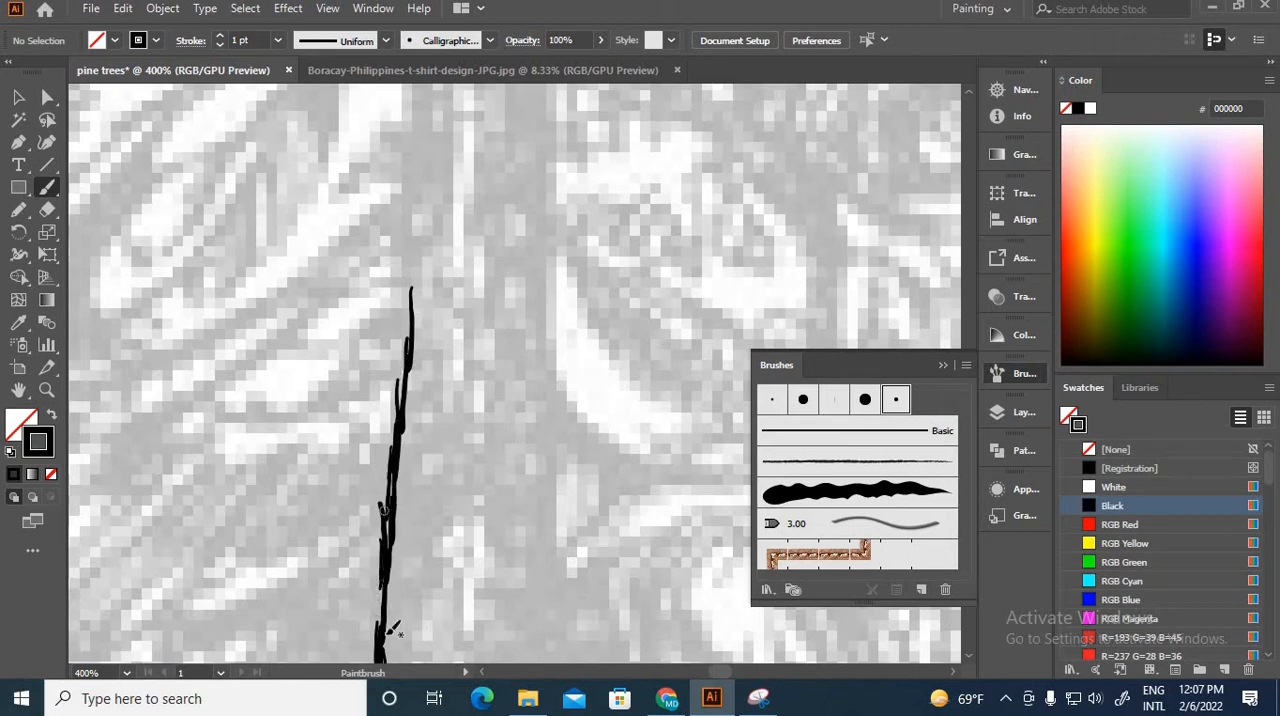
Step: Extend the trunk's left outline up to about the middle of the tree with short overlapping brush strokes
scroll(430, 380, up, 4)
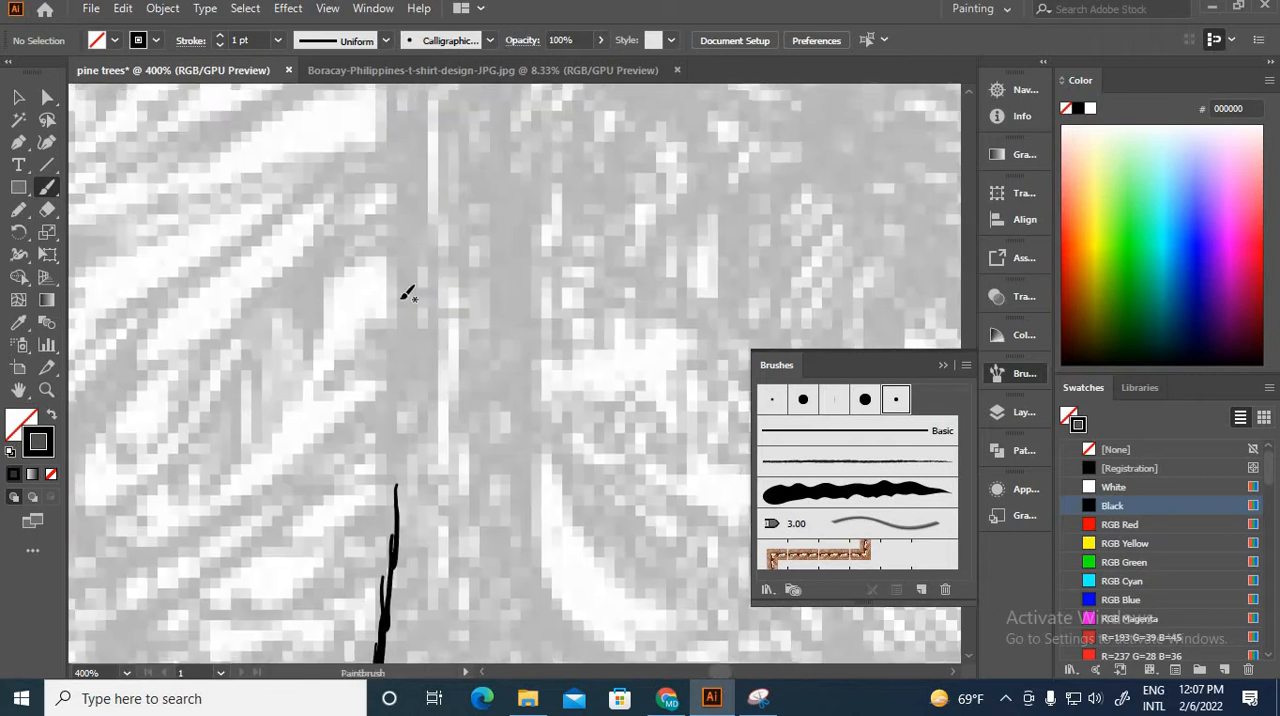
drag(397, 291, 405, 430)
drag(404, 380, 407, 466)
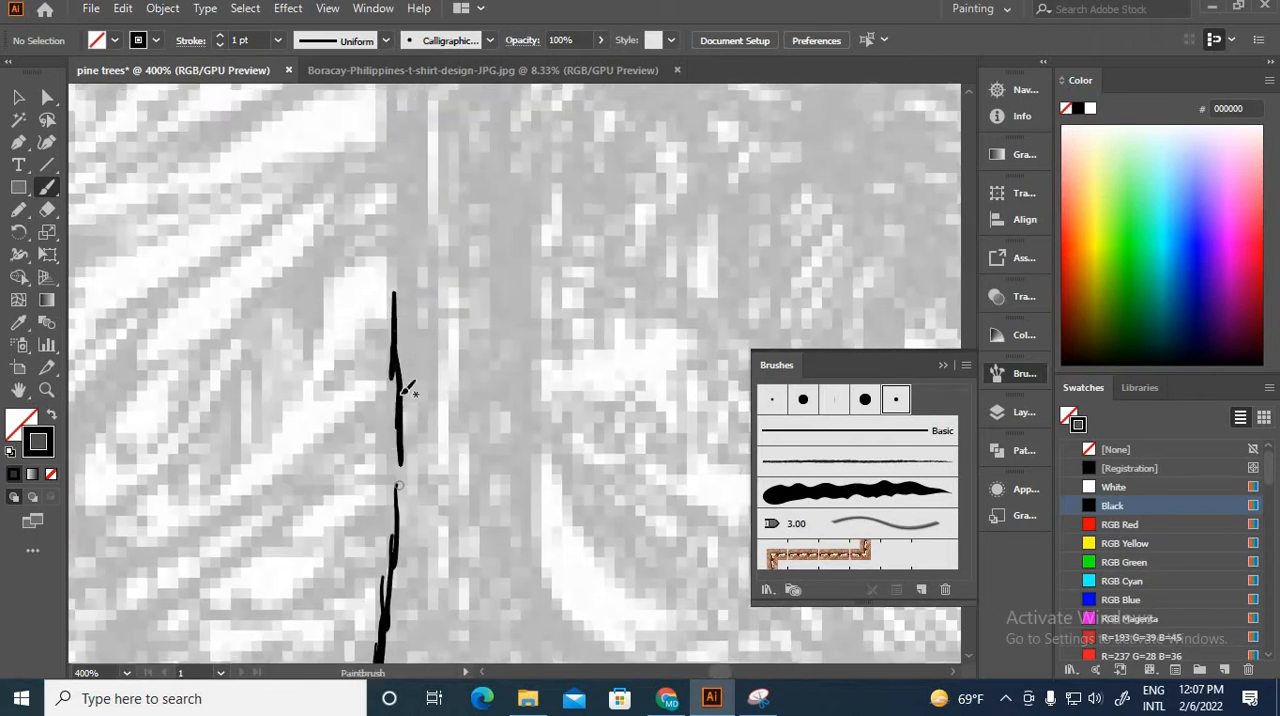
drag(402, 412, 398, 528)
drag(403, 455, 383, 626)
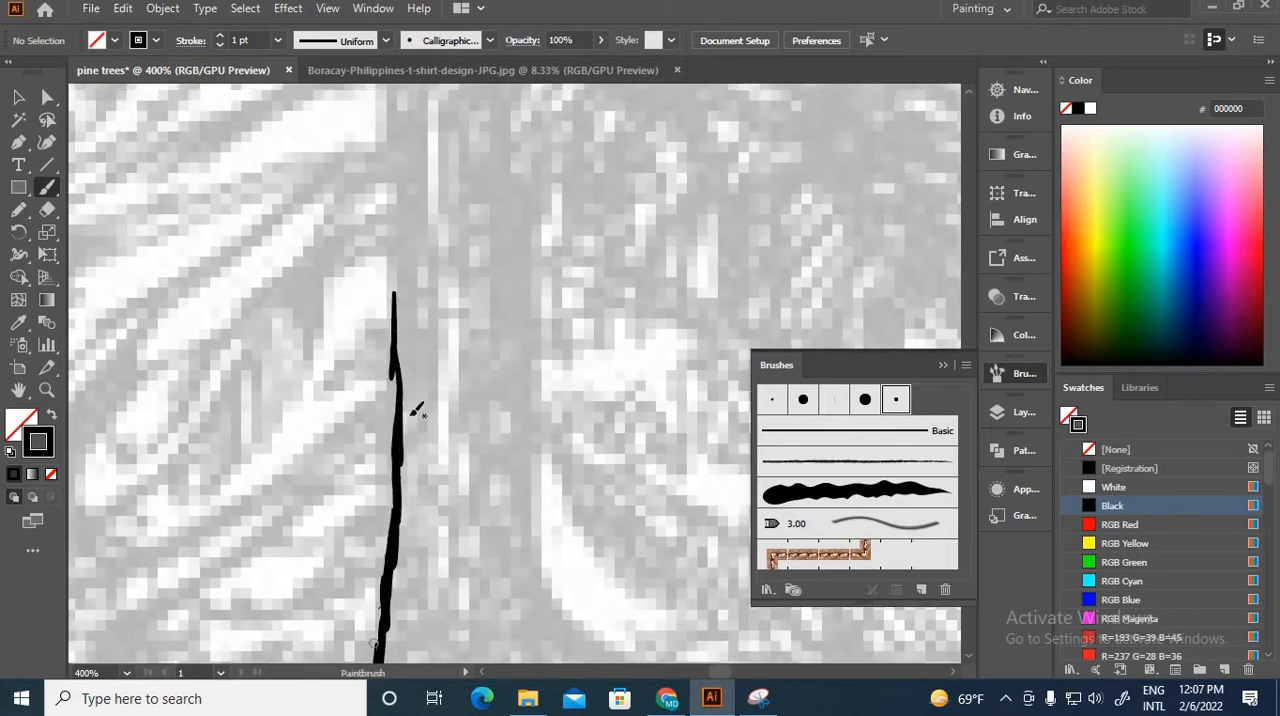
scroll(436, 310, up, 5)
drag(418, 340, 426, 458)
drag(424, 374, 421, 474)
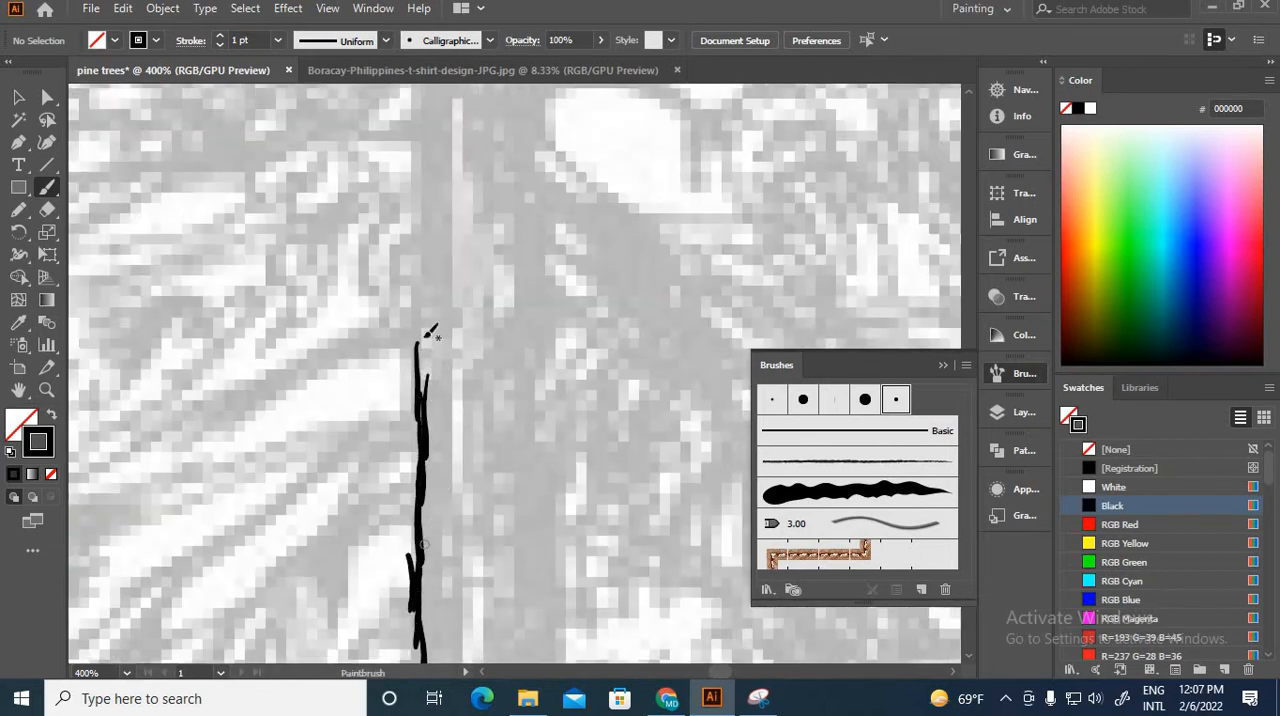
scroll(443, 501, up, 3)
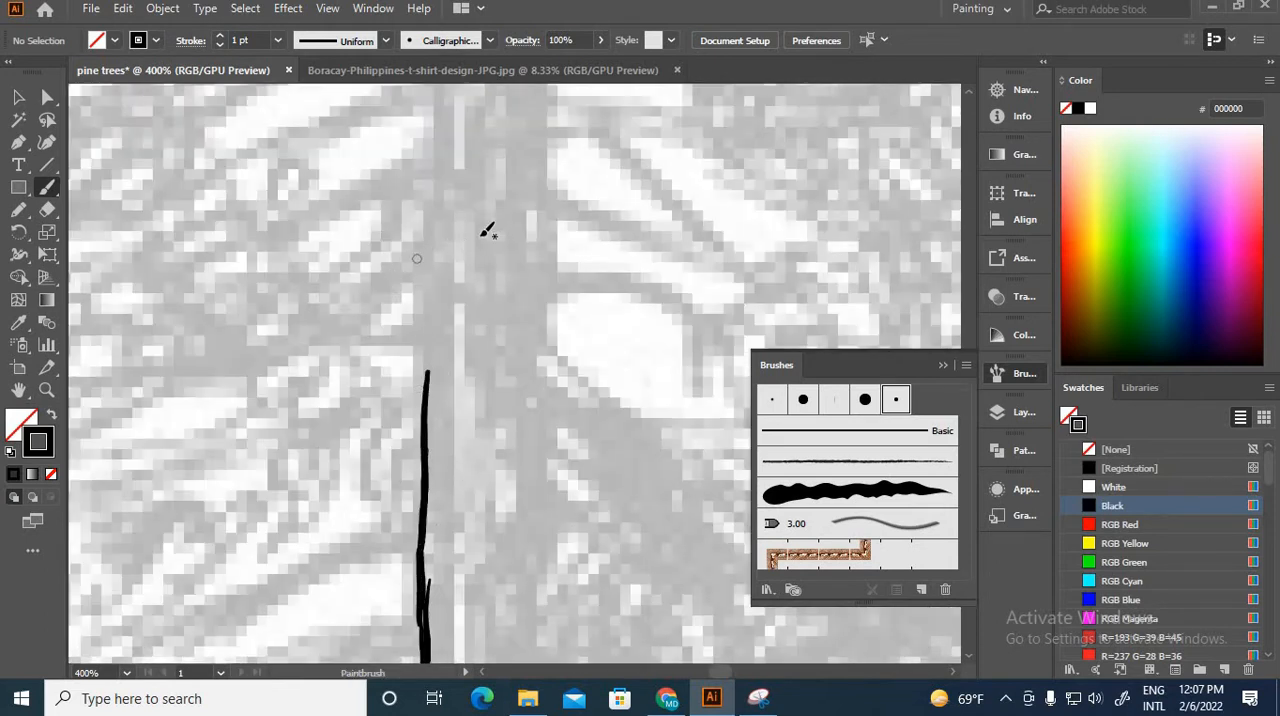
scroll(487, 230, up, 8)
mouse_move(466, 447)
mouse_down()
mouse_move(483, 291)
mouse_move(463, 268)
mouse_up()
drag(447, 374, 440, 590)
drag(439, 425, 420, 603)
drag(431, 229, 425, 308)
drag(424, 293, 429, 383)
drag(424, 366, 424, 460)
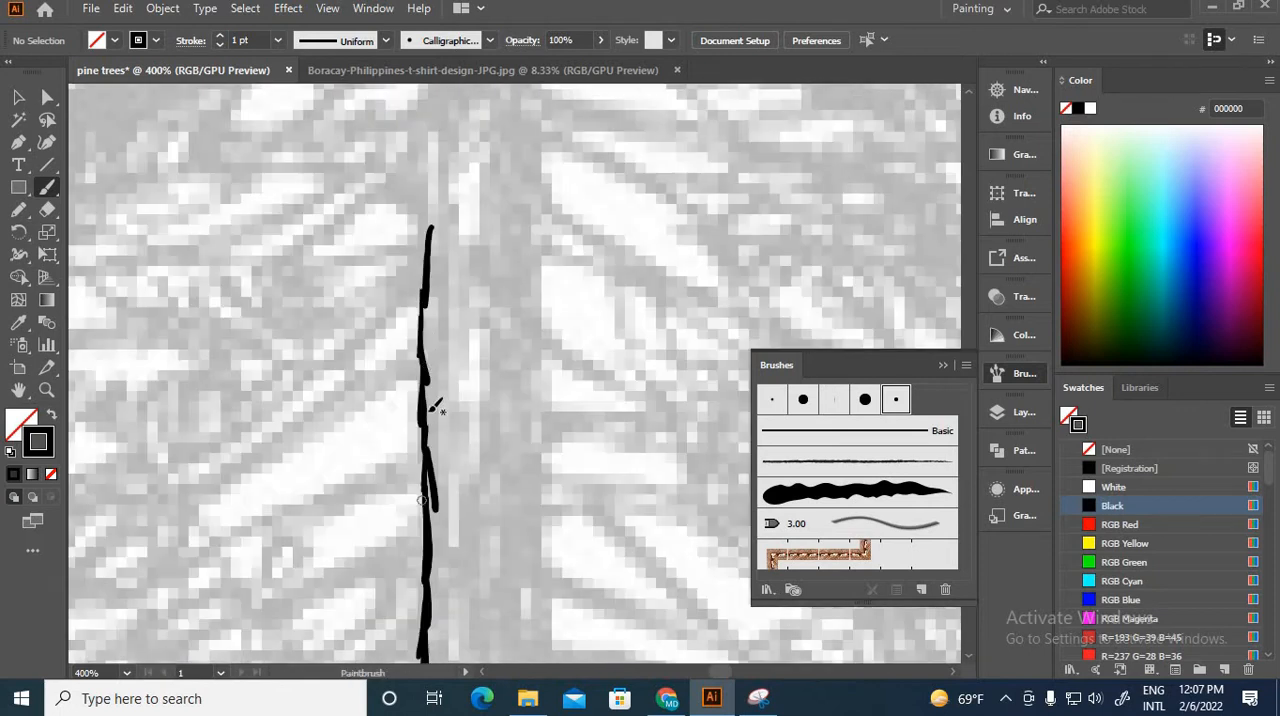
drag(430, 295, 463, 470)
drag(487, 277, 496, 334)
Step: Trace the left edge of the upper trunk from mid-height up toward the tree's tip
scroll(514, 320, down, 4)
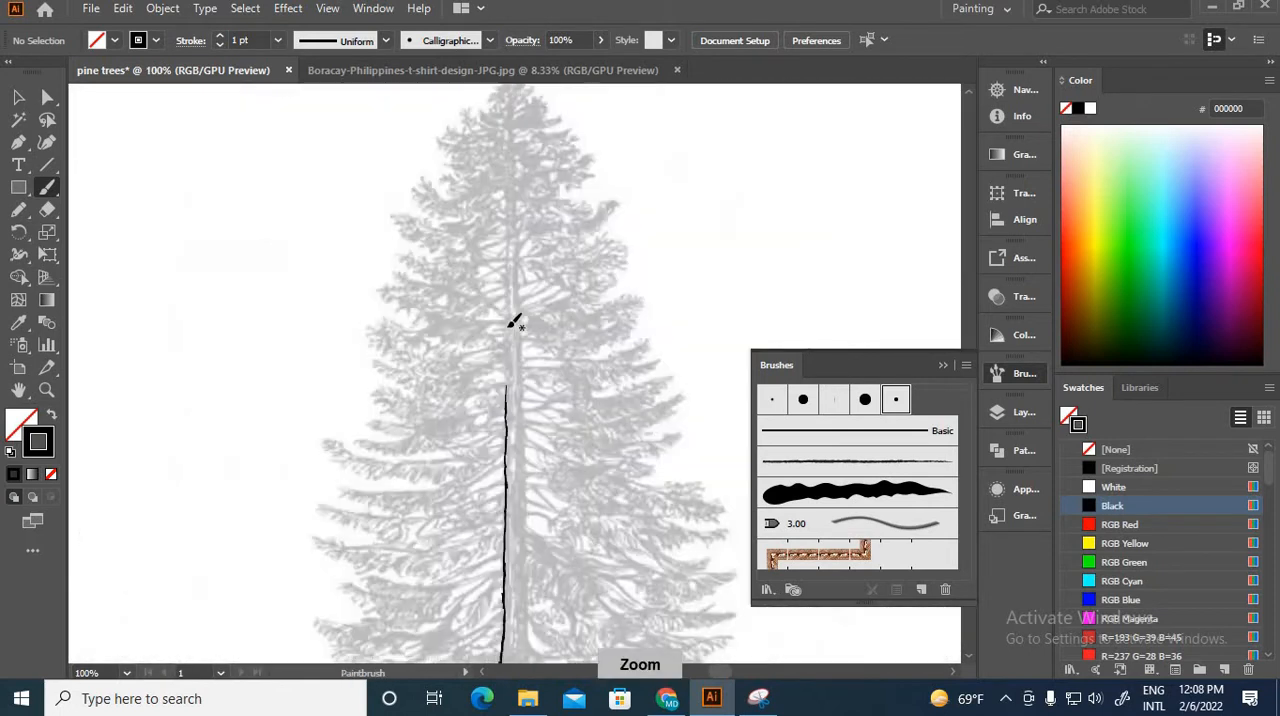
scroll(514, 320, up, 1)
drag(493, 250, 491, 408)
scroll(509, 326, up, 3)
mouse_move(460, 341)
mouse_down()
mouse_move(461, 437)
mouse_move(432, 512)
mouse_up()
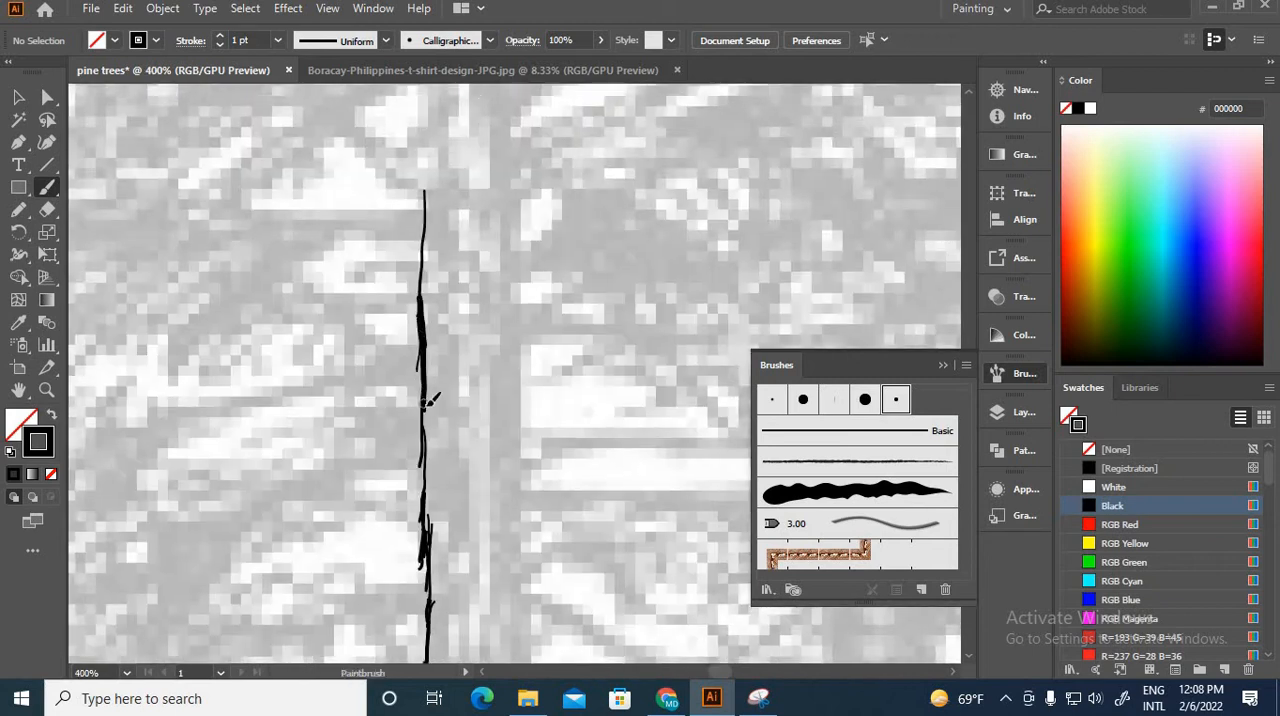
drag(427, 404, 430, 543)
drag(438, 290, 392, 547)
drag(391, 263, 392, 390)
drag(382, 311, 383, 461)
drag(392, 370, 396, 491)
drag(416, 423, 415, 615)
drag(391, 294, 412, 600)
drag(403, 317, 408, 508)
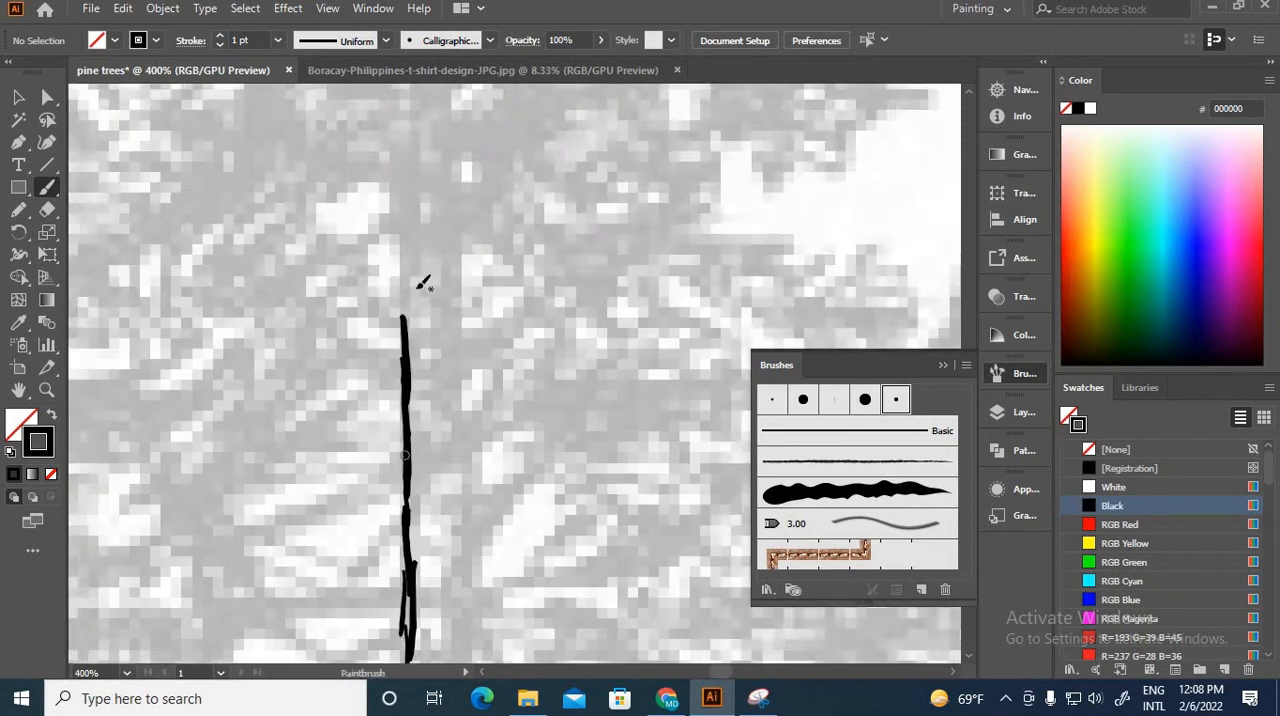
drag(449, 397, 486, 600)
drag(452, 385, 446, 520)
mouse_move(465, 400)
mouse_down()
mouse_move(471, 595)
mouse_move(451, 520)
mouse_up()
drag(463, 395, 446, 575)
drag(448, 380, 447, 555)
Step: Outline the trunk's right edge from the tree's tip down to the large lower branches
mouse_move(455, 370)
mouse_down()
mouse_move(392, 220)
mouse_move(406, 563)
mouse_move(355, 425)
mouse_up()
mouse_move(350, 430)
mouse_down()
mouse_move(362, 554)
mouse_move(346, 405)
mouse_up()
mouse_move(335, 397)
mouse_down()
mouse_move(340, 616)
mouse_move(318, 400)
mouse_up()
mouse_move(309, 390)
mouse_down()
mouse_move(320, 582)
mouse_move(334, 395)
mouse_up()
mouse_move(326, 375)
mouse_down()
mouse_move(335, 634)
mouse_move(365, 328)
mouse_up()
drag(363, 324, 353, 455)
drag(370, 614, 418, 394)
mouse_move(427, 386)
mouse_down()
mouse_move(434, 580)
mouse_move(481, 385)
mouse_up()
drag(479, 365, 482, 566)
drag(493, 430, 498, 618)
drag(497, 606, 460, 402)
drag(448, 215, 445, 393)
drag(452, 275, 446, 485)
drag(460, 395, 458, 608)
drag(458, 600, 362, 378)
mouse_move(365, 338)
mouse_down()
mouse_move(371, 491)
mouse_move(381, 329)
mouse_up()
drag(377, 292, 389, 390)
drag(376, 328, 376, 484)
drag(398, 314, 370, 375)
mouse_move(356, 372)
mouse_down()
mouse_move(360, 562)
mouse_move(333, 376)
mouse_up()
drag(325, 347, 349, 542)
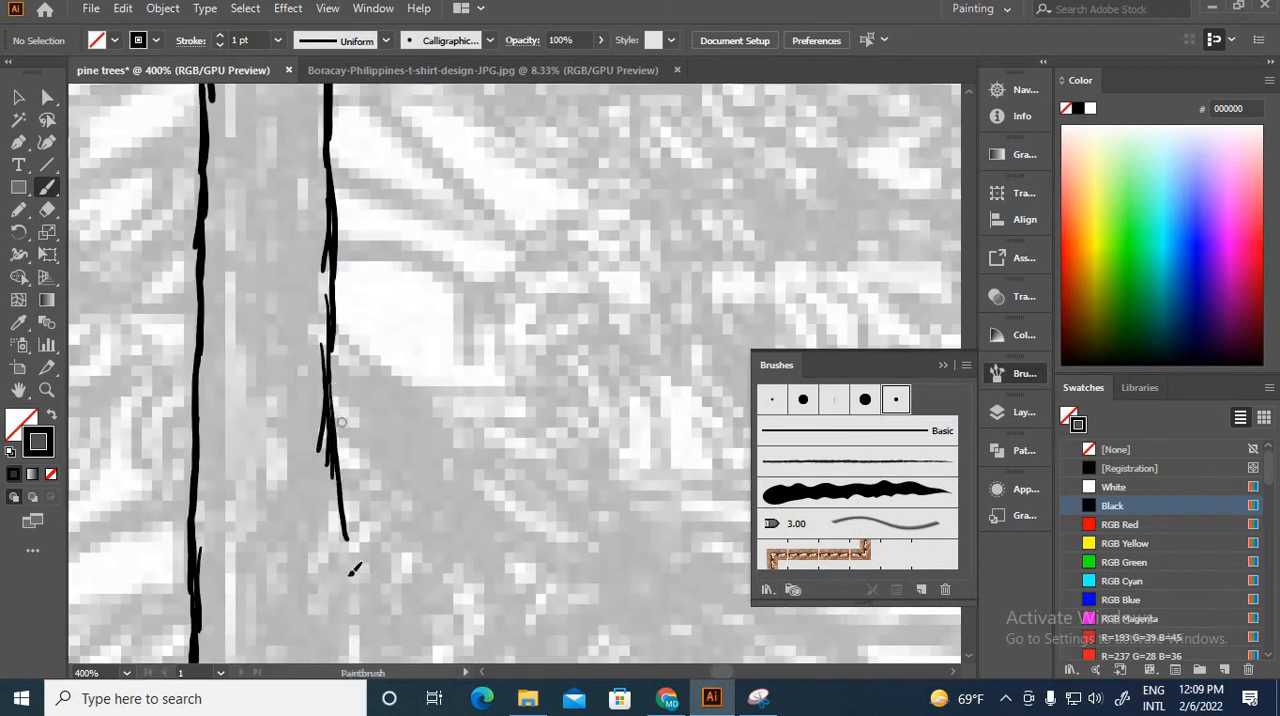
Step: Finish the right trunk outline from the lower branches down to the base, curving it outward into a root
drag(343, 455, 353, 628)
drag(354, 628, 362, 427)
drag(354, 395, 360, 488)
drag(389, 398, 375, 180)
drag(344, 336, 340, 449)
mouse_move(335, 420)
mouse_down()
mouse_move(336, 515)
mouse_move(302, 362)
mouse_up()
drag(297, 400, 308, 584)
drag(296, 514, 303, 618)
drag(312, 581, 371, 297)
drag(410, 486, 427, 262)
drag(390, 378, 403, 552)
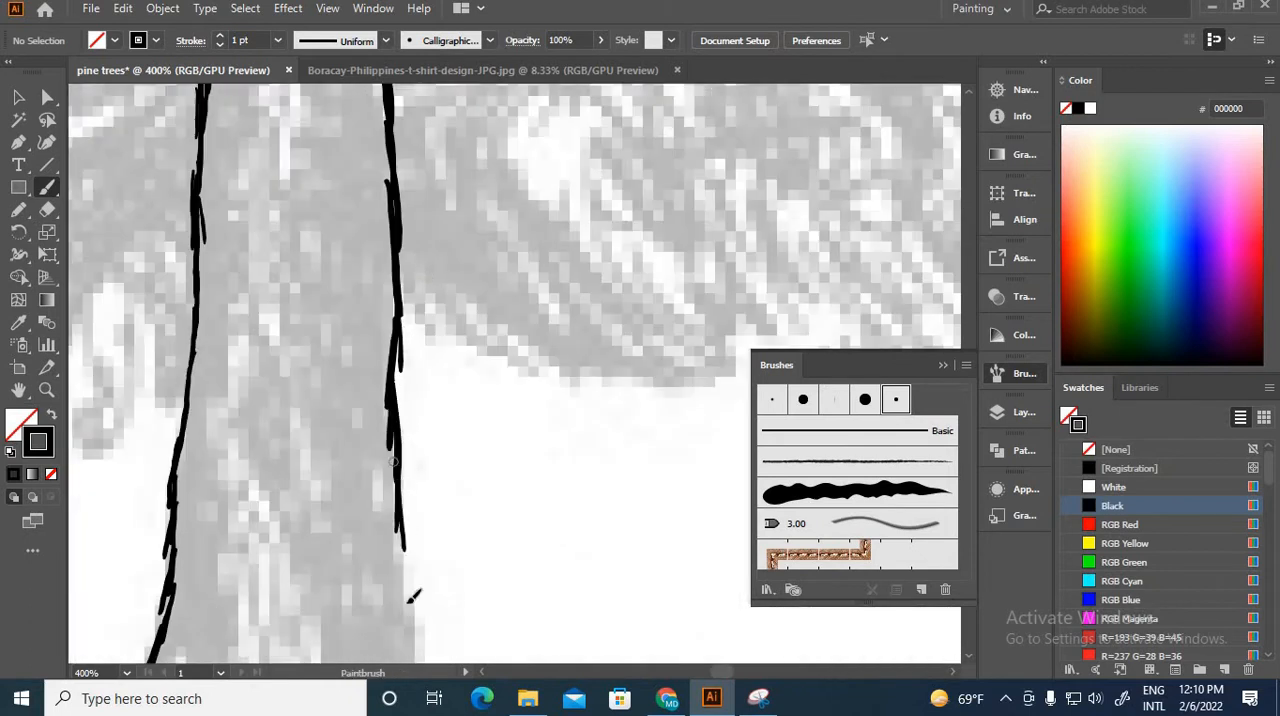
drag(414, 597, 360, 445)
drag(348, 388, 530, 543)
Step: Paint the spreading roots on both sides of the trunk's base with black tapered strokes
key(ctrl+minus)
key(ctrl+minus)
key(ctrl+minus)
key(ctrl+minus)
key(ctrl+minus)
key(ctrl+minus)
key(ctrl+minus)
key(ctrl+minus)
key(ctrl+minus)
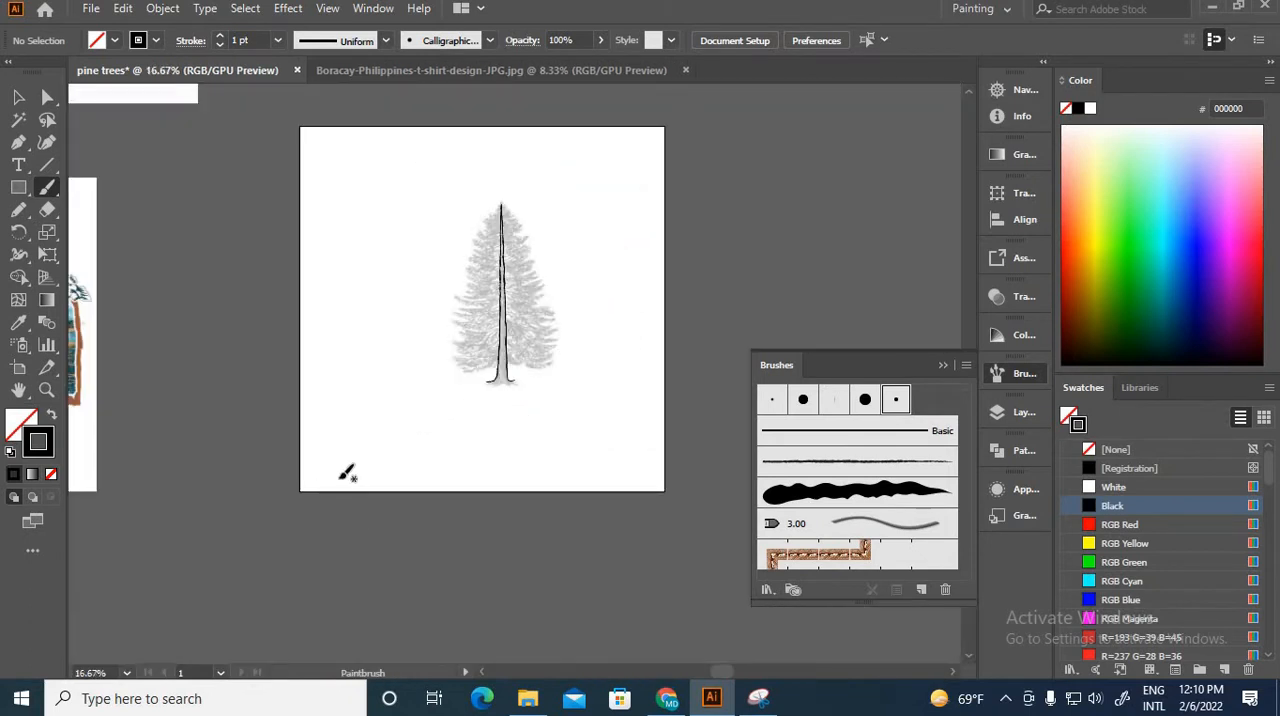
key(ctrl+plus)
key(ctrl+plus)
key(ctrl+plus)
key(ctrl+plus)
key(ctrl+plus)
key(ctrl+plus)
key(ctrl+plus)
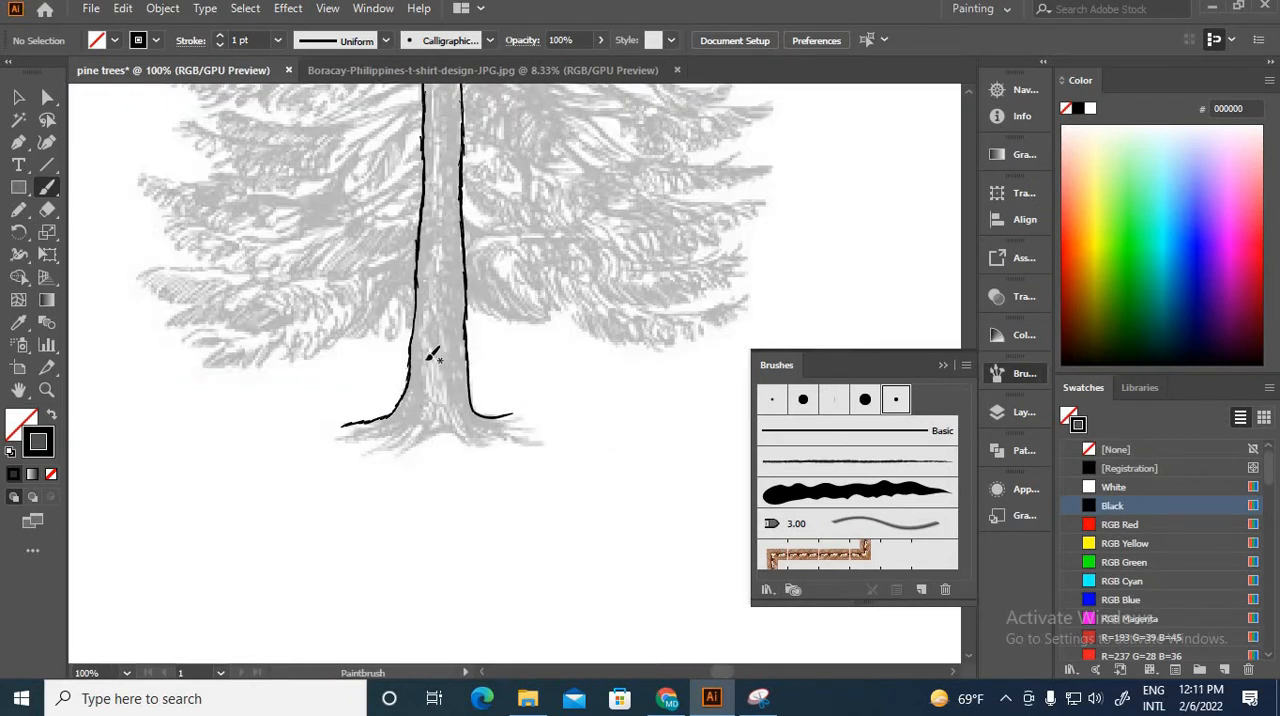
drag(267, 456, 218, 494)
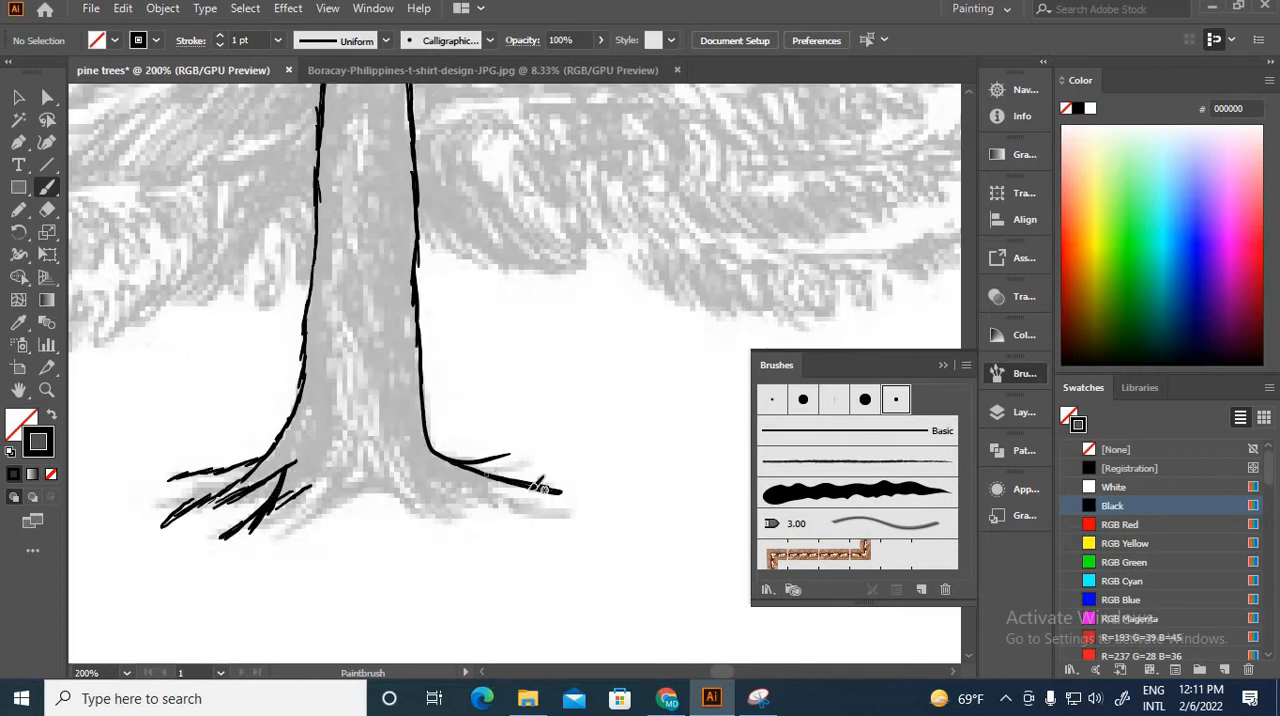
drag(484, 478, 570, 496)
drag(452, 492, 575, 520)
Step: Unlock the faded pine reference and move it off the traced trunk, past the artboard's left edge
key(ctrl+minus)
key(ctrl+minus)
key(ctrl+minus)
key(ctrl+minus)
key(ctrl+minus)
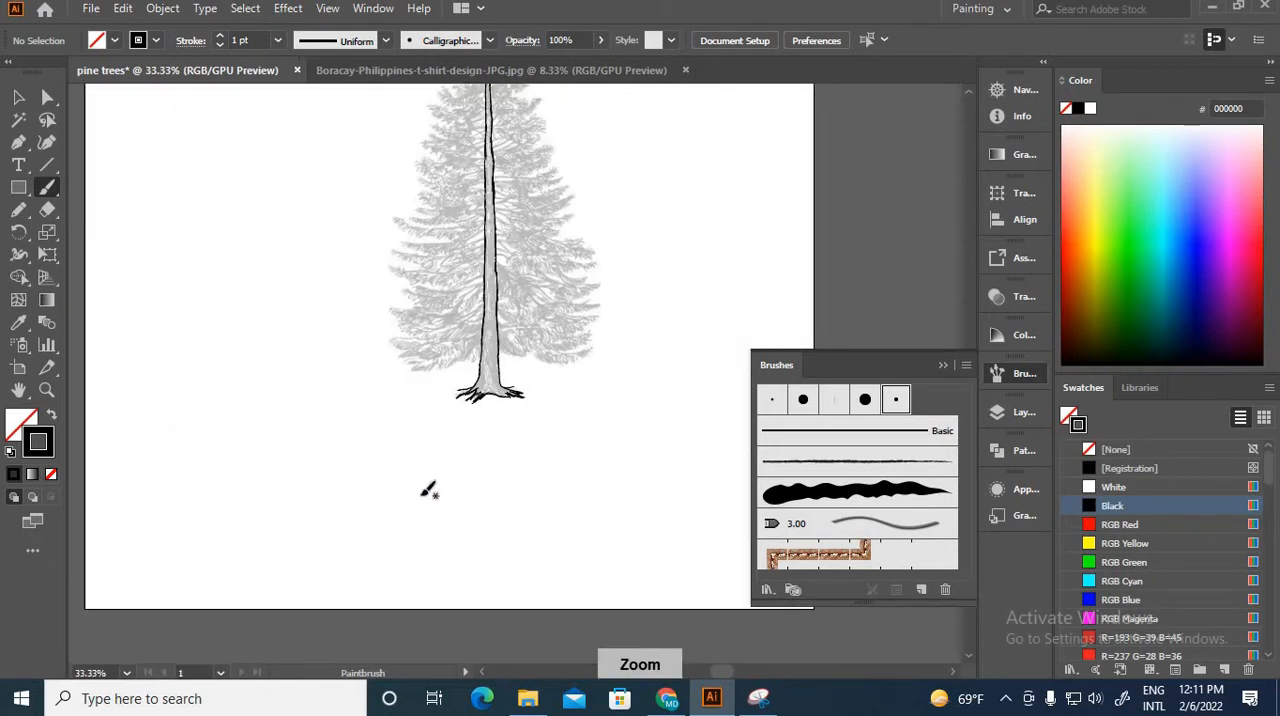
key(ctrl+alt+2)
key(v)
key(ctrl+minus)
drag(480, 300, 62, 335)
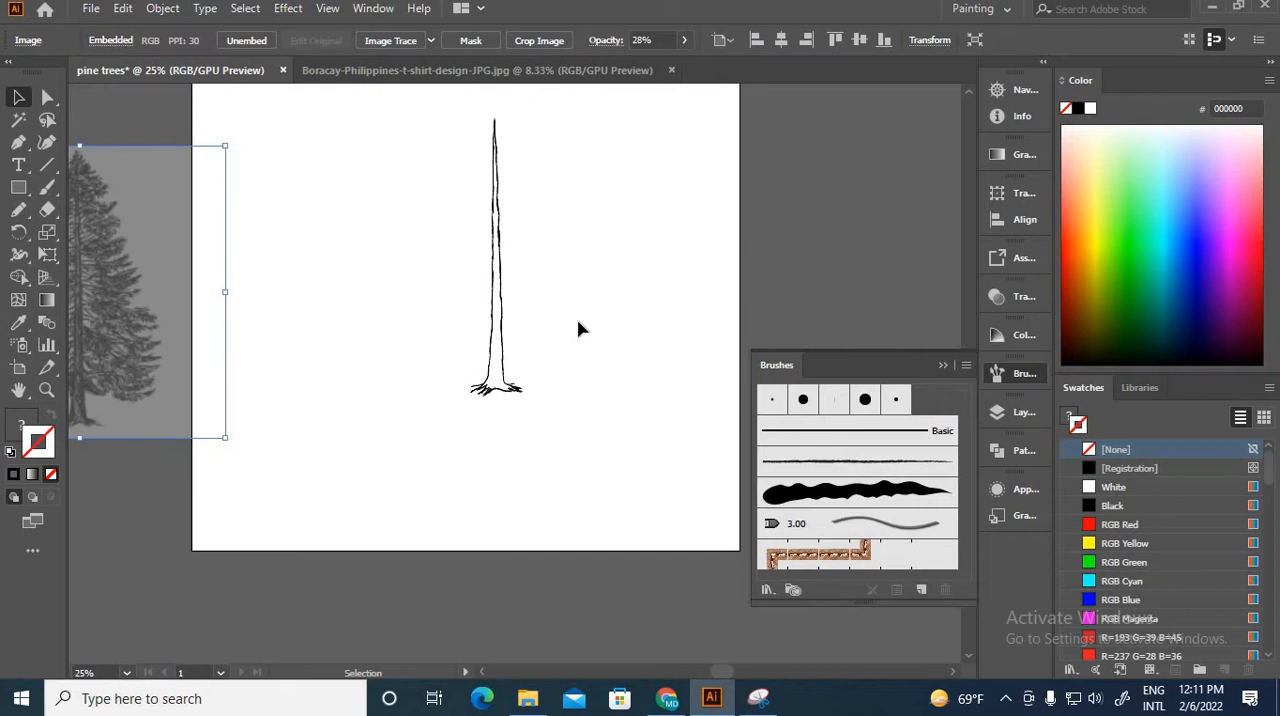
Step: Paint one black curved branch line on each side of the trunk's tip, sweeping down and outward
key(b)
key(ctrl+plus)
key(ctrl+plus)
key(ctrl+plus)
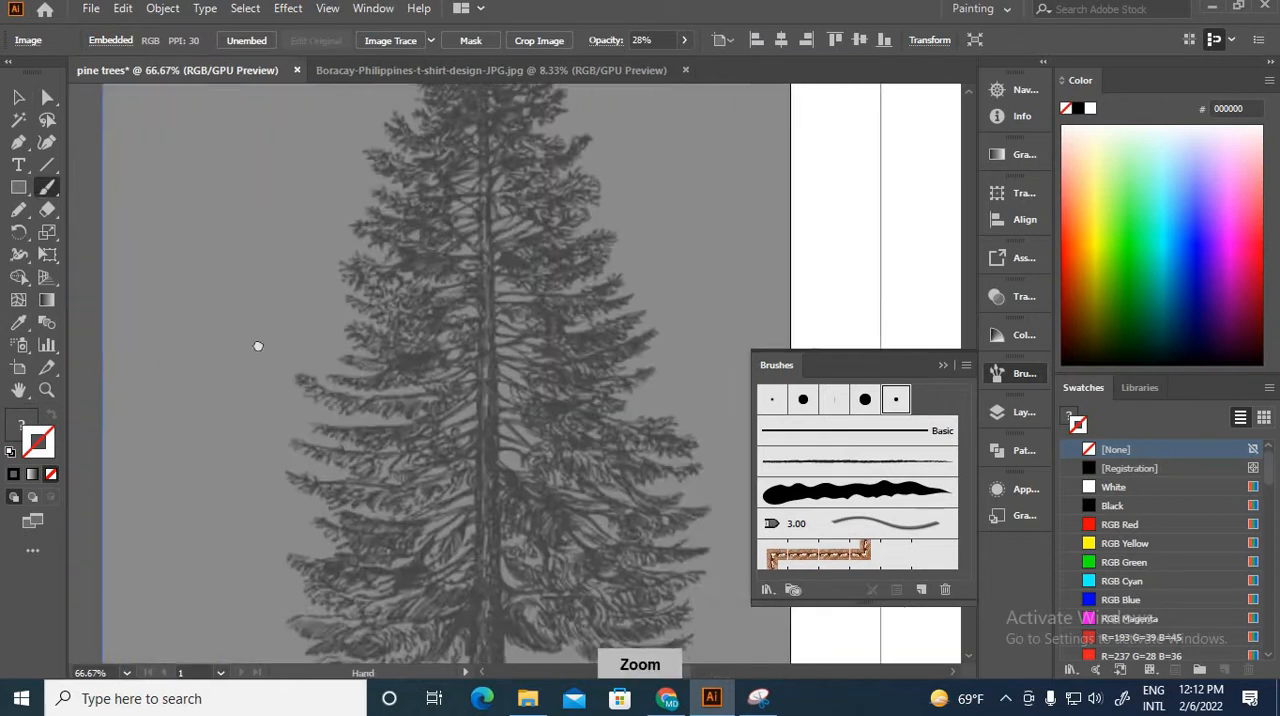
drag(258, 346, 100, 335)
key(ctrl+plus)
key(ctrl+plus)
key(ctrl+plus)
key(ctrl+plus)
drag(880, 300, 110, 310)
mouse_move(800, 298)
mouse_down()
mouse_move(523, 349)
mouse_move(200, 380)
mouse_up()
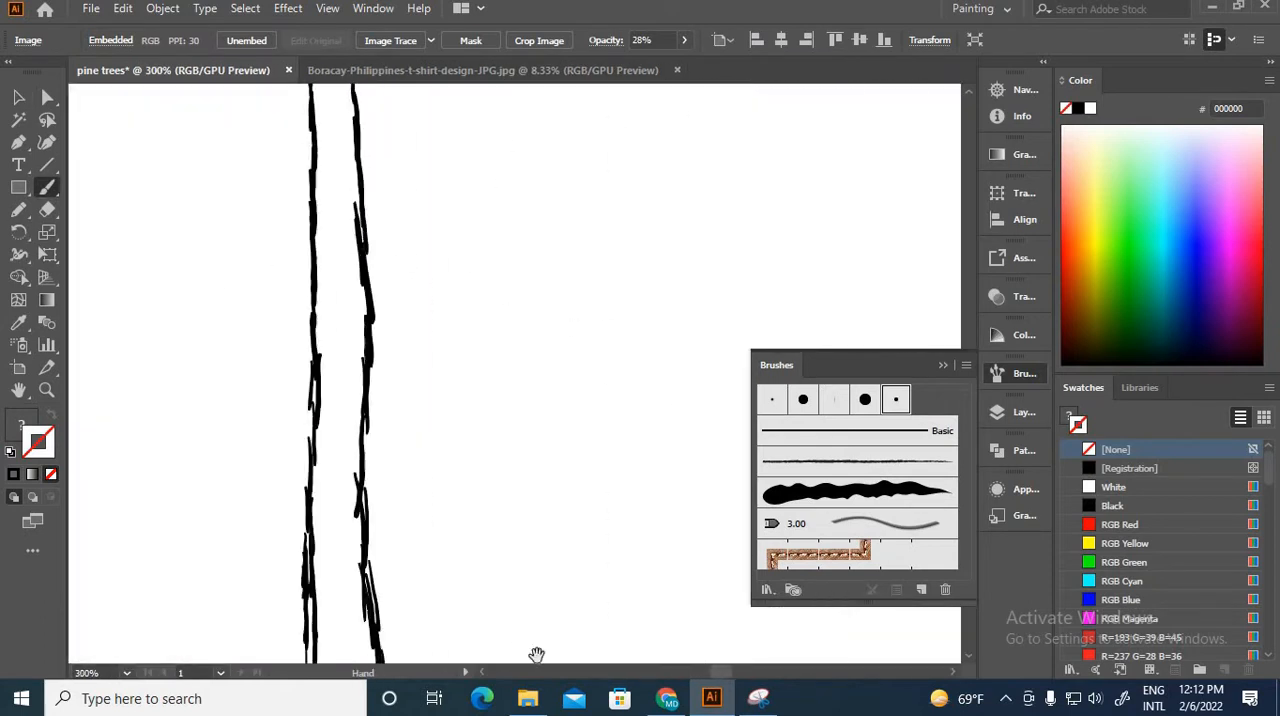
drag(400, 110, 537, 655)
mouse_move(463, 280)
mouse_down()
mouse_move(546, 337)
mouse_move(640, 355)
mouse_up()
drag(448, 257, 265, 353)
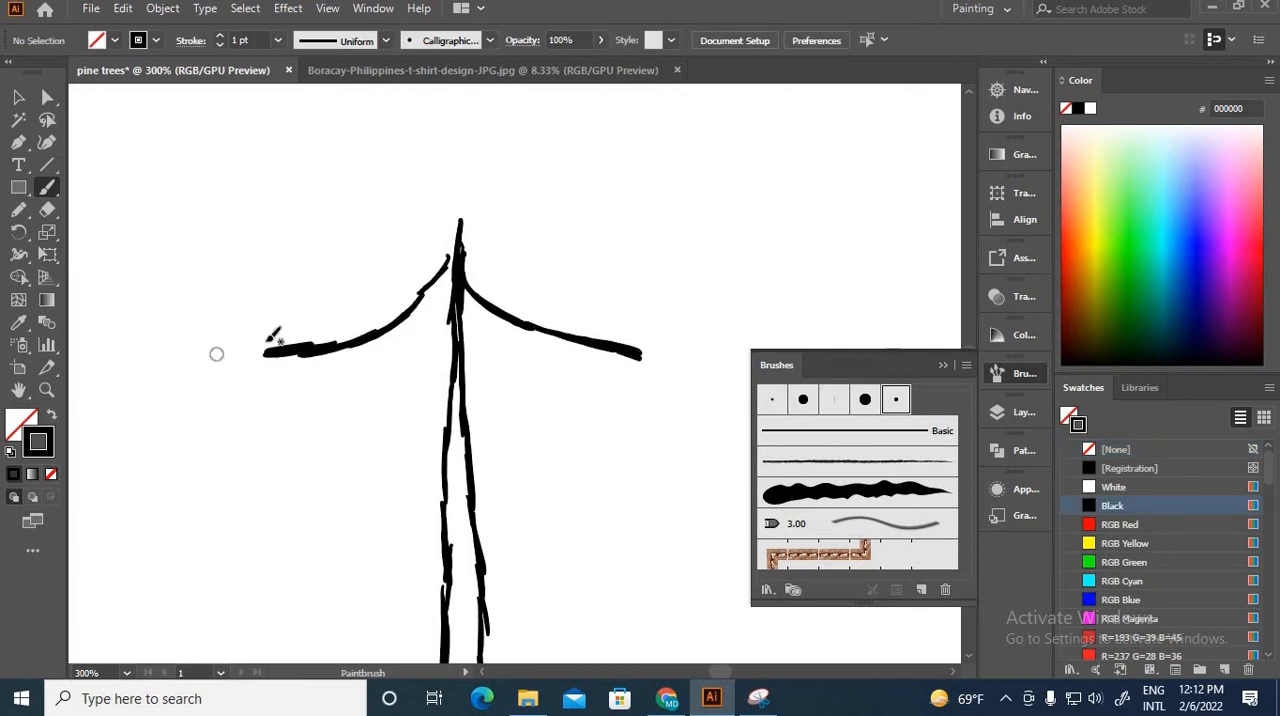
Step: Fill the top pair of boughs with dense overlapping black strokes, building them up into the tree's pointed tip
key(ctrl+plus)
drag(445, 205, 401, 240)
drag(476, 280, 714, 368)
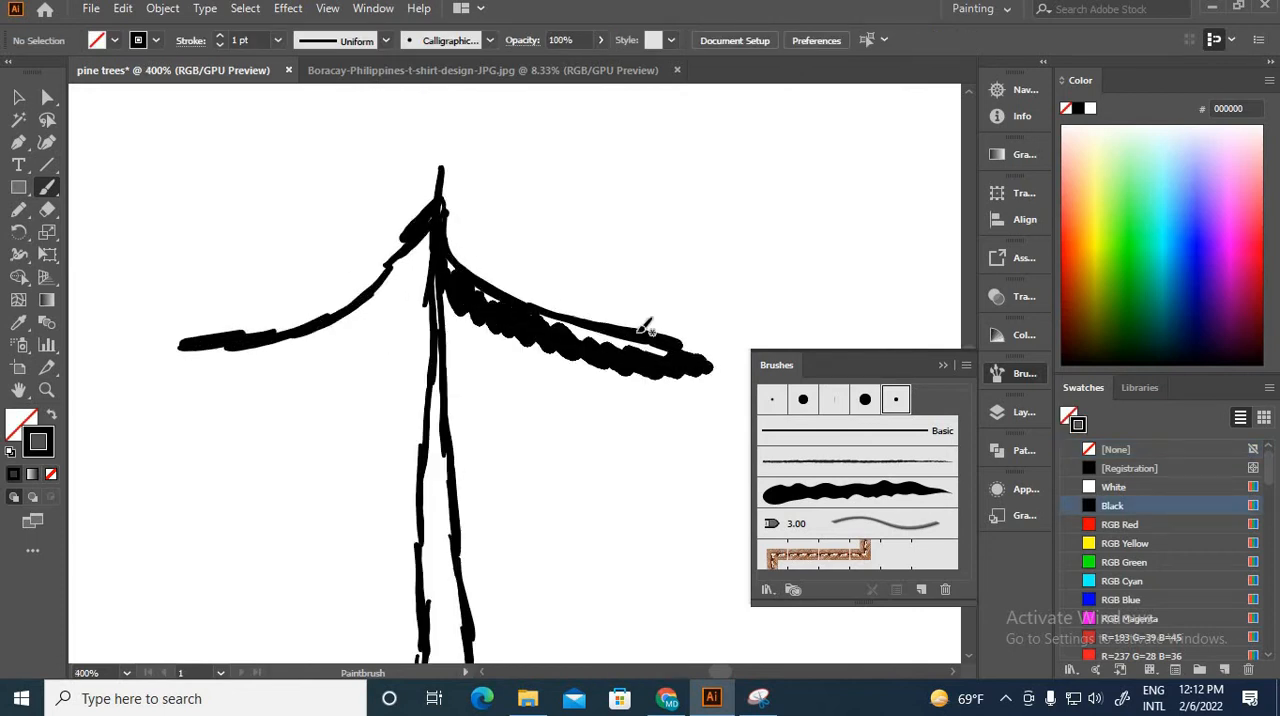
drag(450, 238, 620, 345)
mouse_move(207, 343)
mouse_down()
mouse_move(297, 363)
mouse_move(437, 191)
mouse_move(371, 214)
mouse_move(343, 250)
mouse_move(440, 170)
mouse_up()
drag(500, 480, 440, 245)
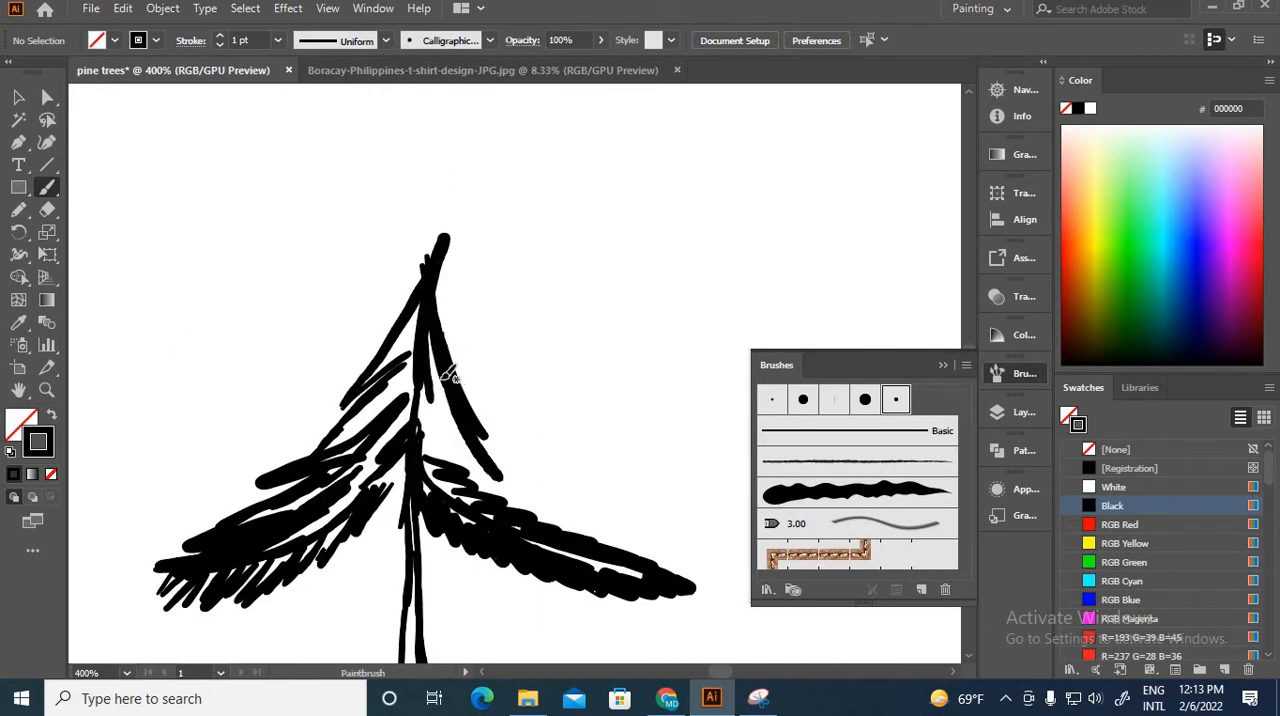
drag(565, 552, 475, 290)
drag(532, 486, 478, 440)
mouse_move(426, 262)
mouse_down()
mouse_move(438, 213)
mouse_move(596, 534)
mouse_up()
Step: Trace the silhouette of the faded reference pine's crown as guide lines running from the lower branches up to the tip
key(ctrl+minus)
key(ctrl+minus)
key(ctrl+minus)
key(ctrl+minus)
key(ctrl+minus)
key(ctrl+equal)
key(ctrl+equal)
key(ctrl+equal)
key(ctrl+equal)
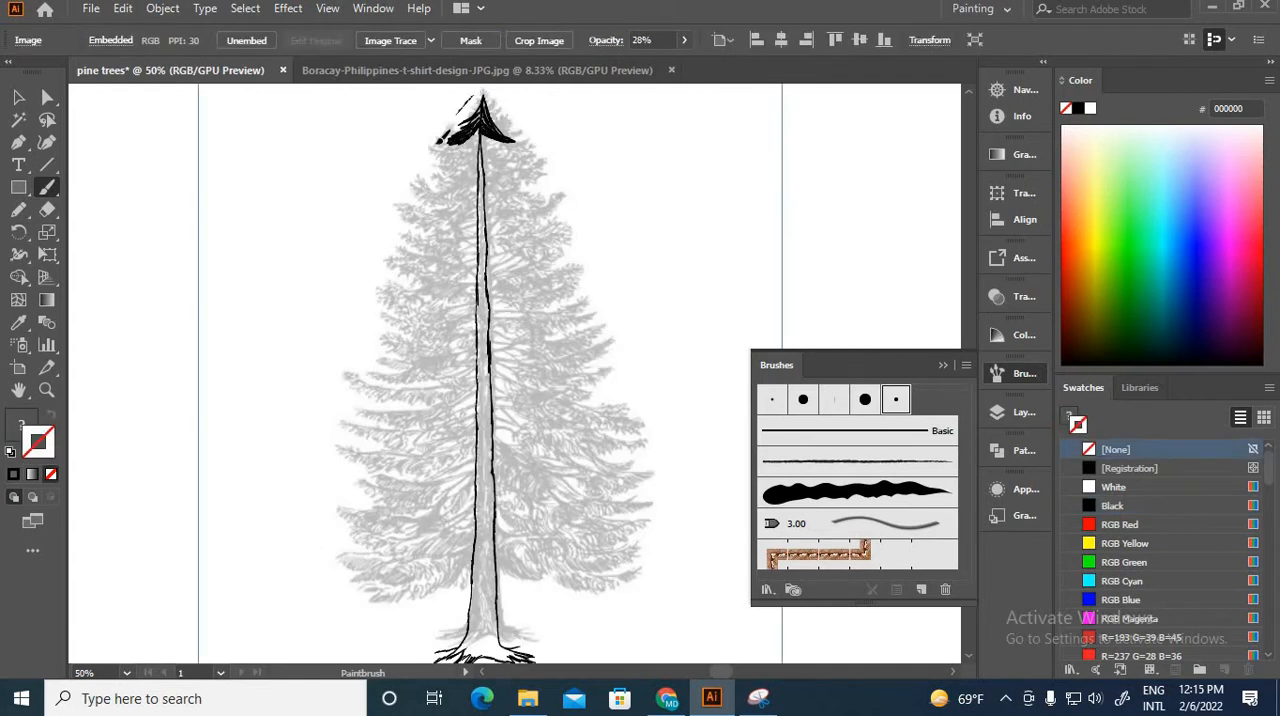
drag(373, 597, 490, 90)
Step: Move the two crown guide lines inward so they meet at the inked tree's tip
key(ctrl+minus)
key(ctrl+minus)
key(ctrl+minus)
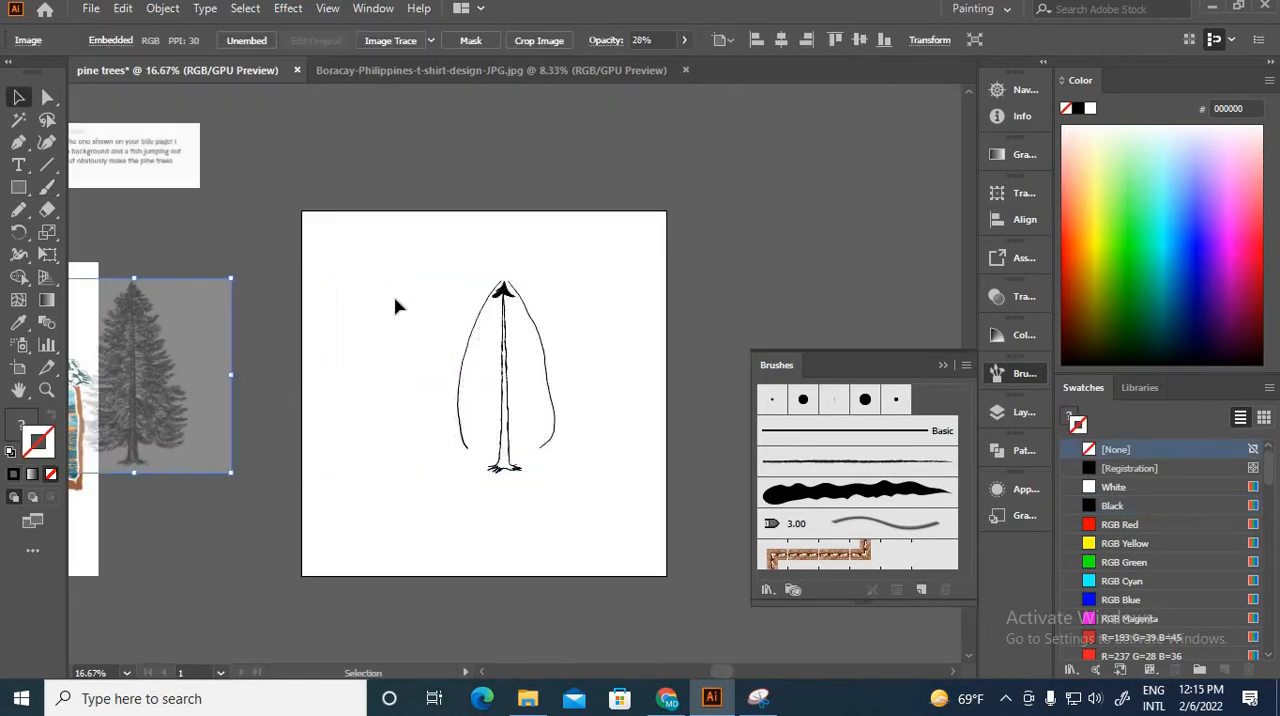
key(ctrl+equal)
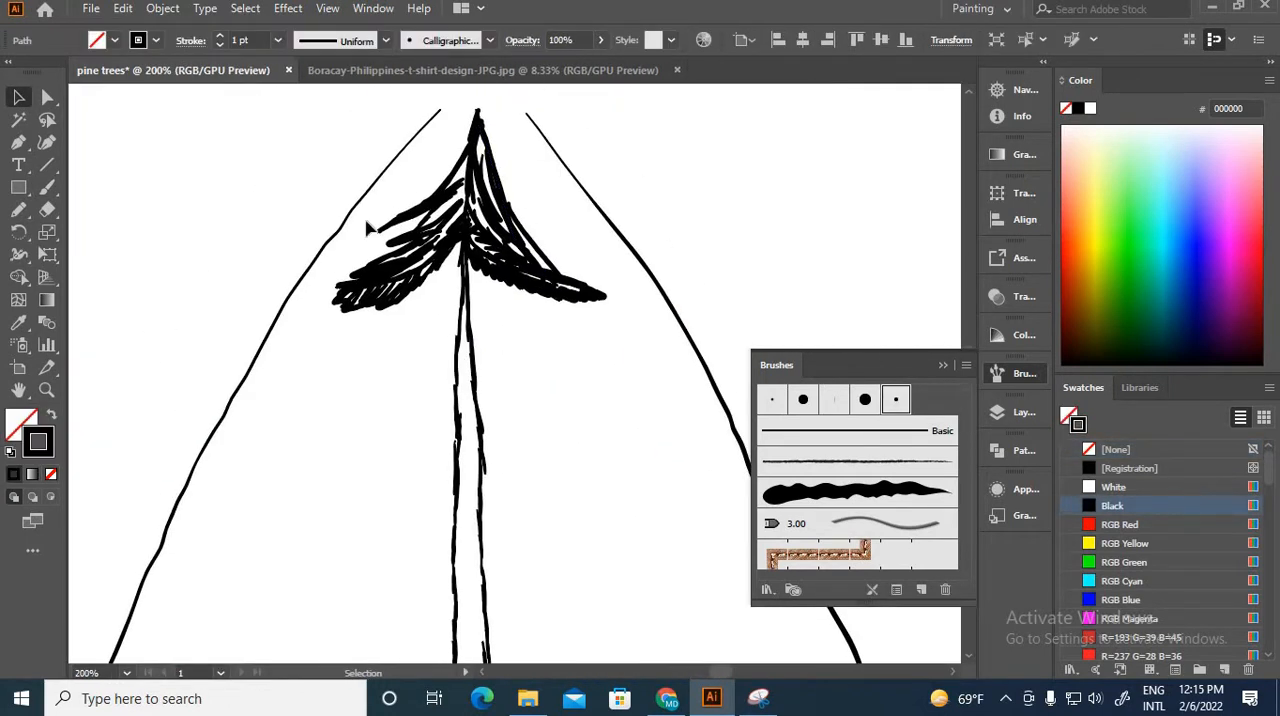
click(298, 284)
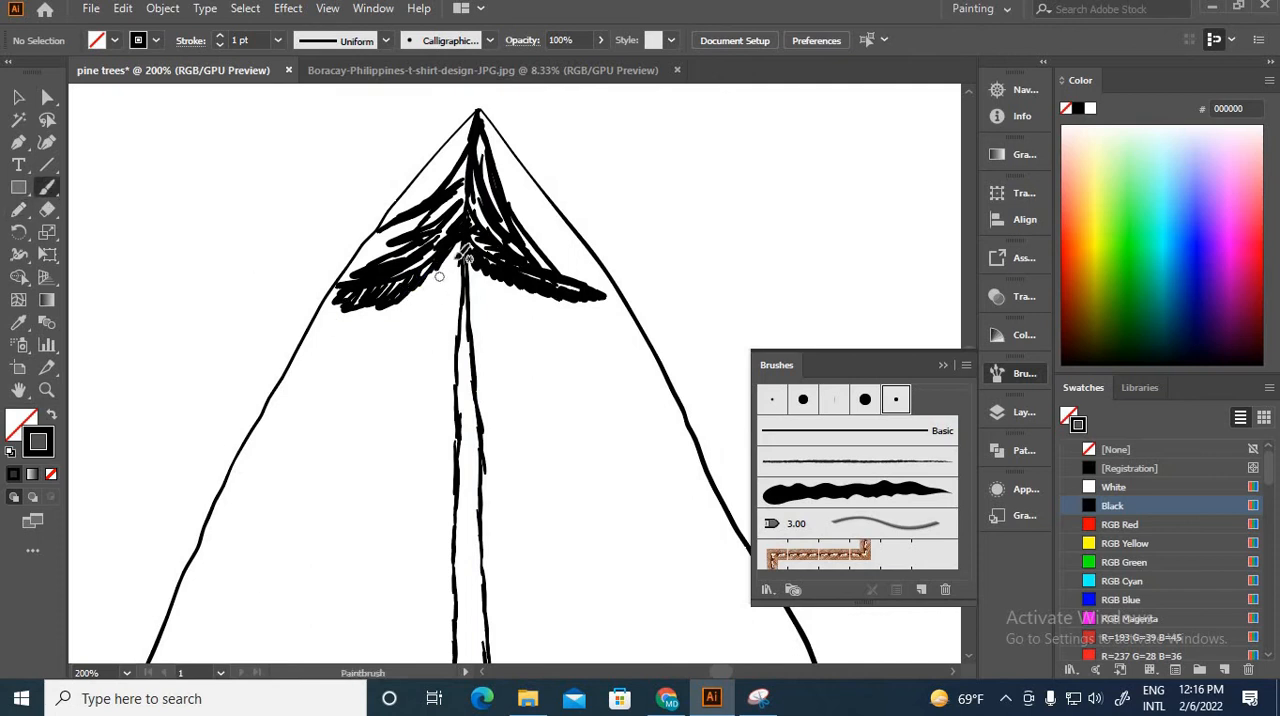
Step: Paint the second pair of boughs out to the crown guide lines, with dense needle strokes on both sides of each stem
mouse_move(277, 419)
mouse_down()
mouse_move(329, 405)
mouse_move(420, 325)
mouse_move(460, 268)
mouse_up()
mouse_move(258, 440)
mouse_down()
mouse_move(410, 300)
mouse_move(250, 410)
mouse_move(349, 357)
mouse_up()
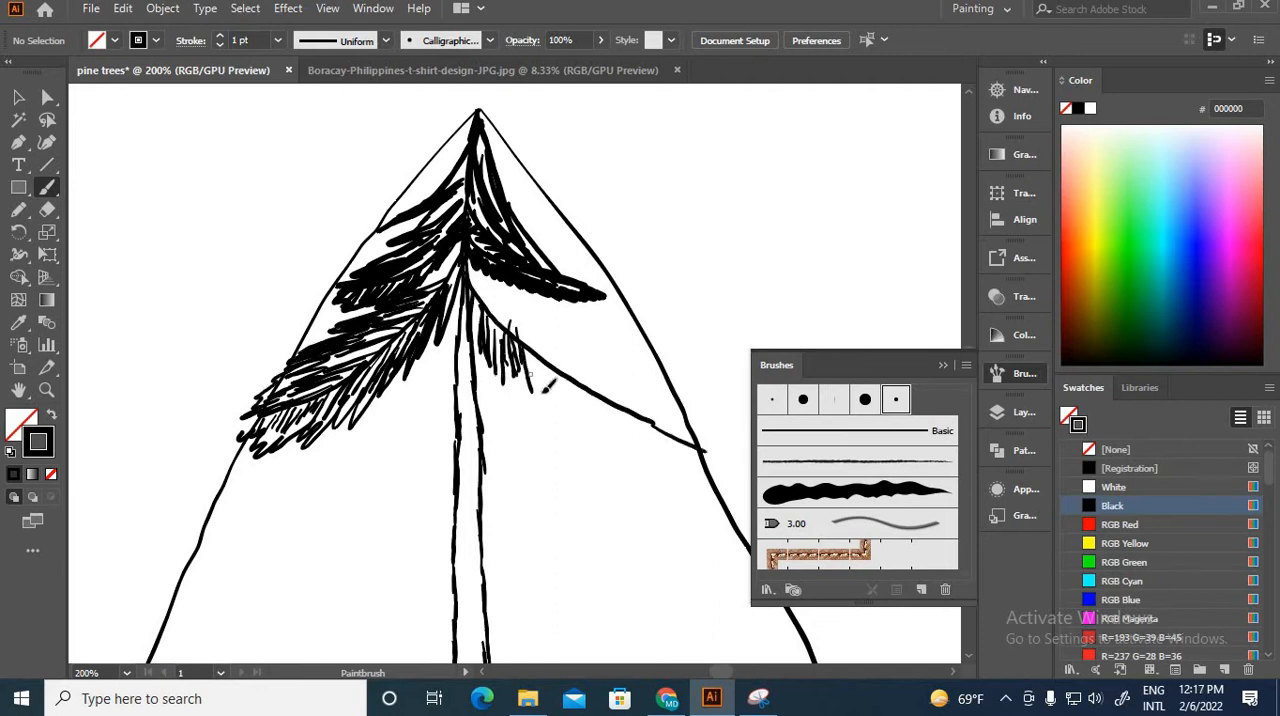
drag(565, 334, 633, 394)
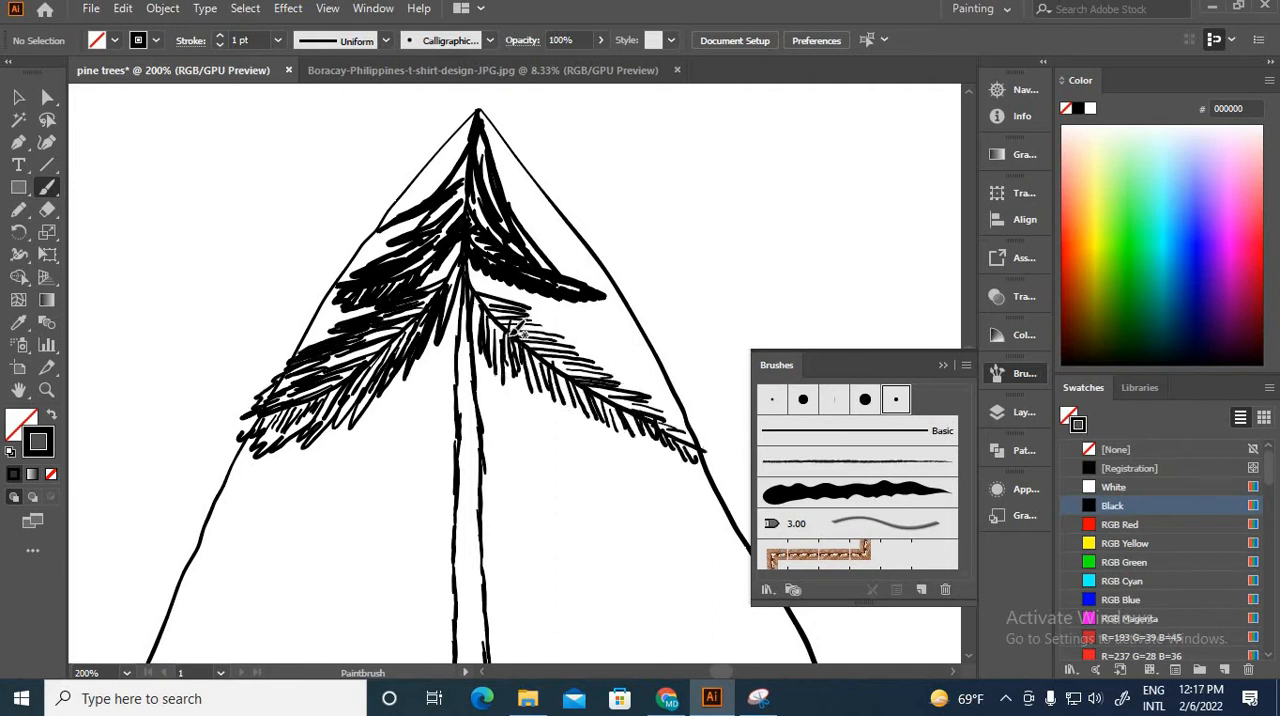
drag(517, 327, 652, 372)
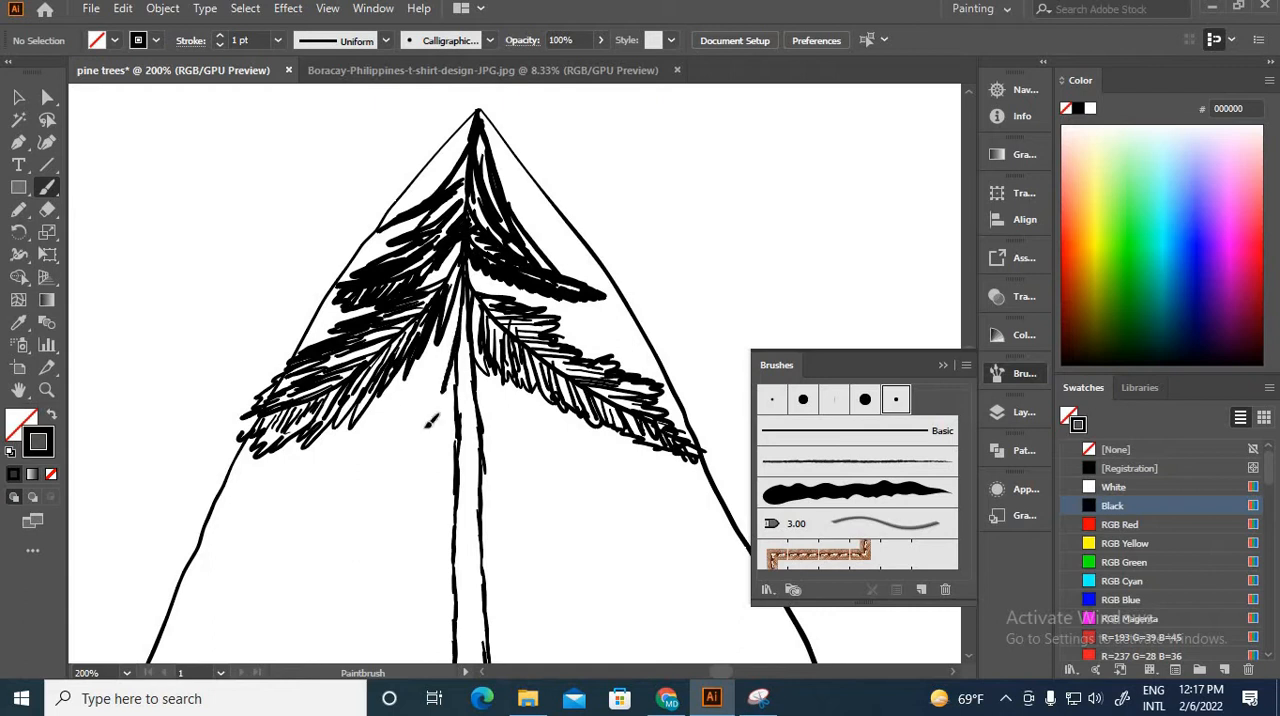
Step: Draw the third pair of branch stems and add short needle strokes along the left one
drag(456, 346, 217, 500)
mouse_move(470, 368)
mouse_down()
mouse_move(533, 475)
mouse_move(718, 509)
mouse_up()
drag(446, 370, 384, 434)
drag(421, 434, 347, 467)
drag(370, 486, 268, 496)
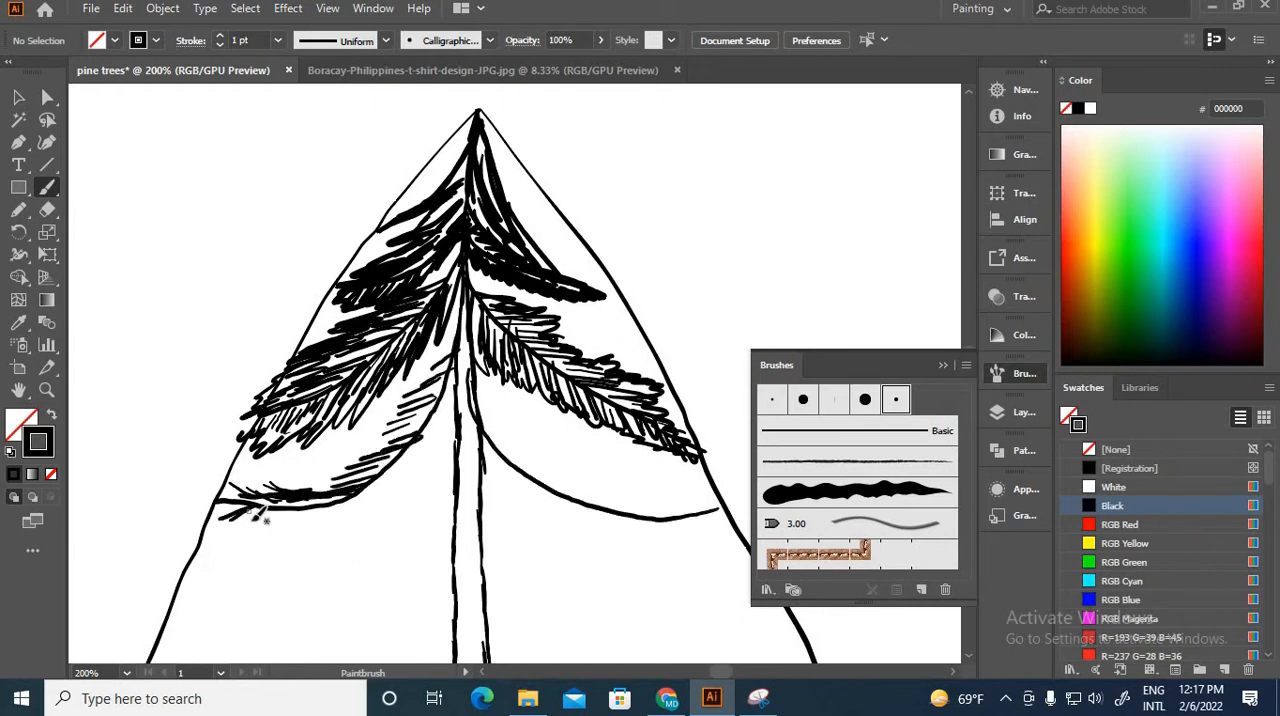
drag(440, 398, 418, 472)
Step: Add needle strokes above and below the right stem of the third pair, thickening them out to its end
drag(480, 406, 615, 496)
drag(495, 436, 710, 514)
drag(550, 428, 520, 494)
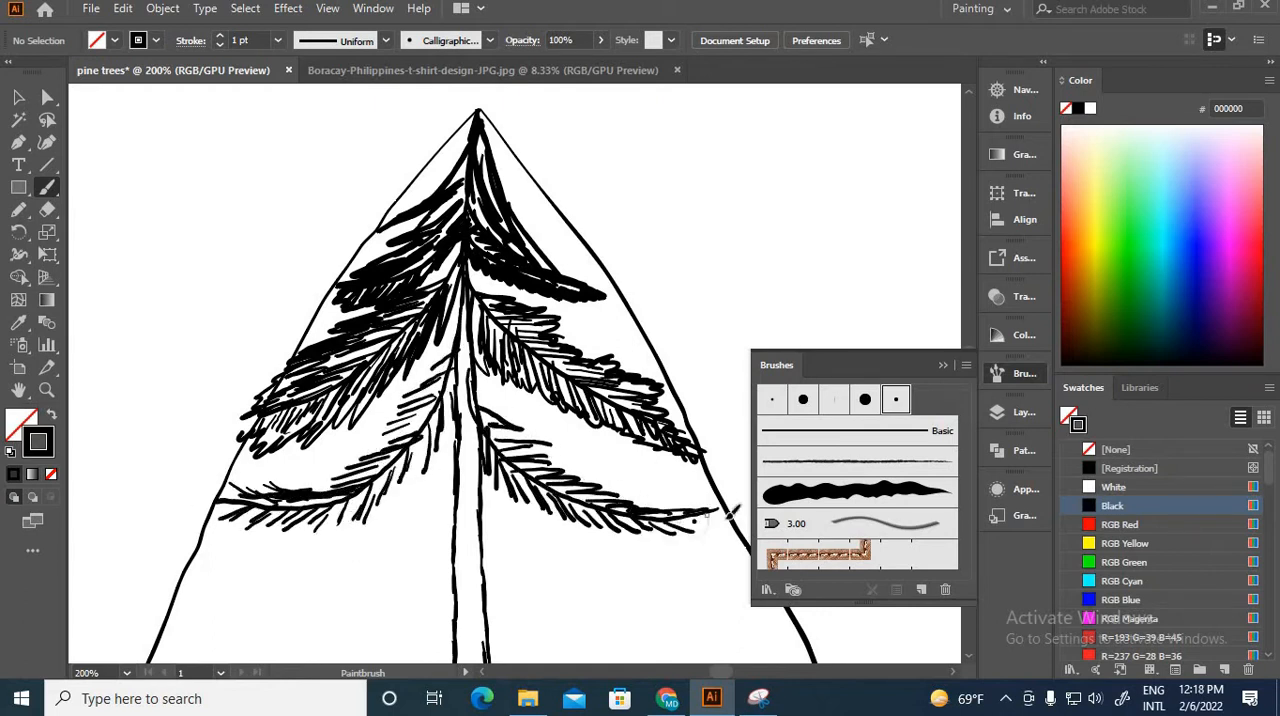
drag(482, 408, 558, 445)
drag(530, 455, 710, 512)
Step: Thicken the third left bough with a second layer of longer needle strokes above and below its stem
drag(457, 353, 370, 452)
mouse_move(388, 438)
mouse_down()
mouse_move(284, 490)
mouse_move(216, 498)
mouse_up()
mouse_move(452, 374)
mouse_down()
mouse_move(446, 438)
mouse_move(366, 515)
mouse_up()
drag(360, 500, 220, 545)
drag(234, 497, 198, 517)
Step: Draw the fourth pair of branch stems, curving from the trunk down and out to the crown guide lines
key(ctrl+minus)
key(ctrl+minus)
key(ctrl+minus)
key(ctrl+minus)
key(ctrl+minus)
key(ctrl+minus)
key(ctrl+plus)
key(ctrl+plus)
key(ctrl+plus)
key(ctrl+plus)
key(ctrl+plus)
key(ctrl+plus)
key(ctrl+plus)
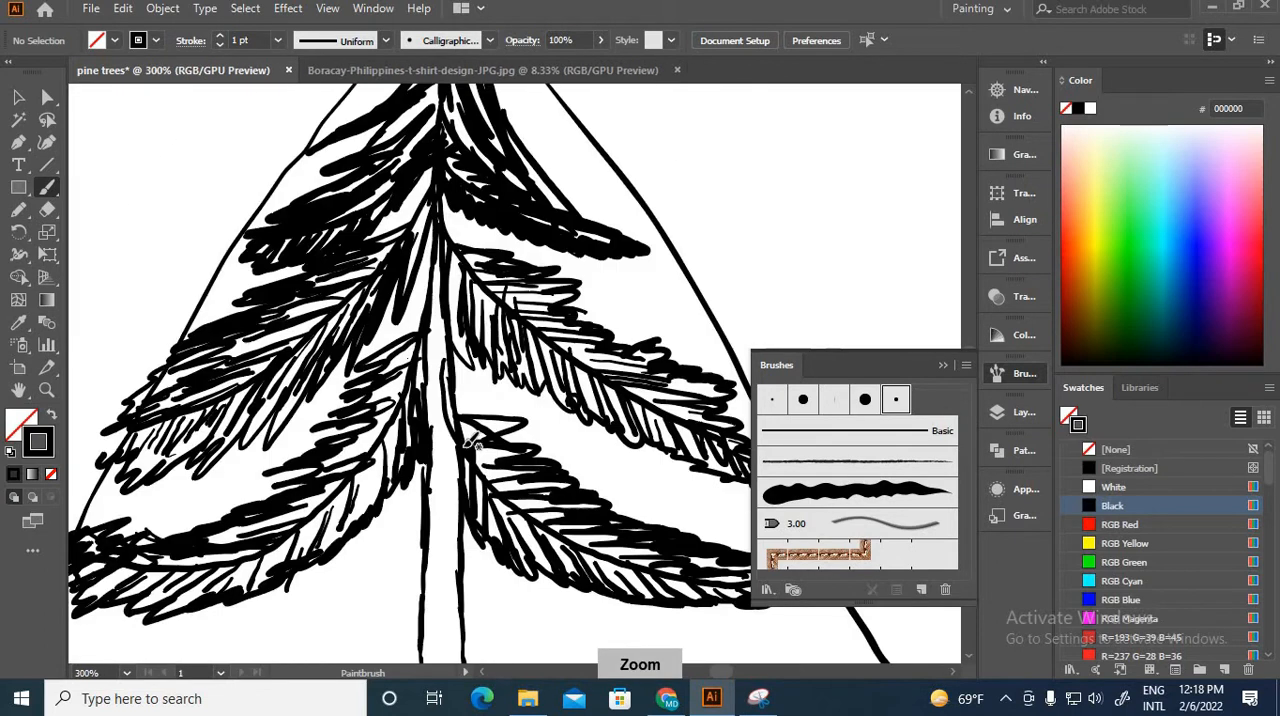
drag(470, 437, 570, 165)
drag(538, 206, 126, 549)
key(ctrl+z)
drag(537, 206, 119, 571)
mouse_move(534, 377)
mouse_down()
mouse_move(345, 214)
mouse_move(752, 452)
mouse_up()
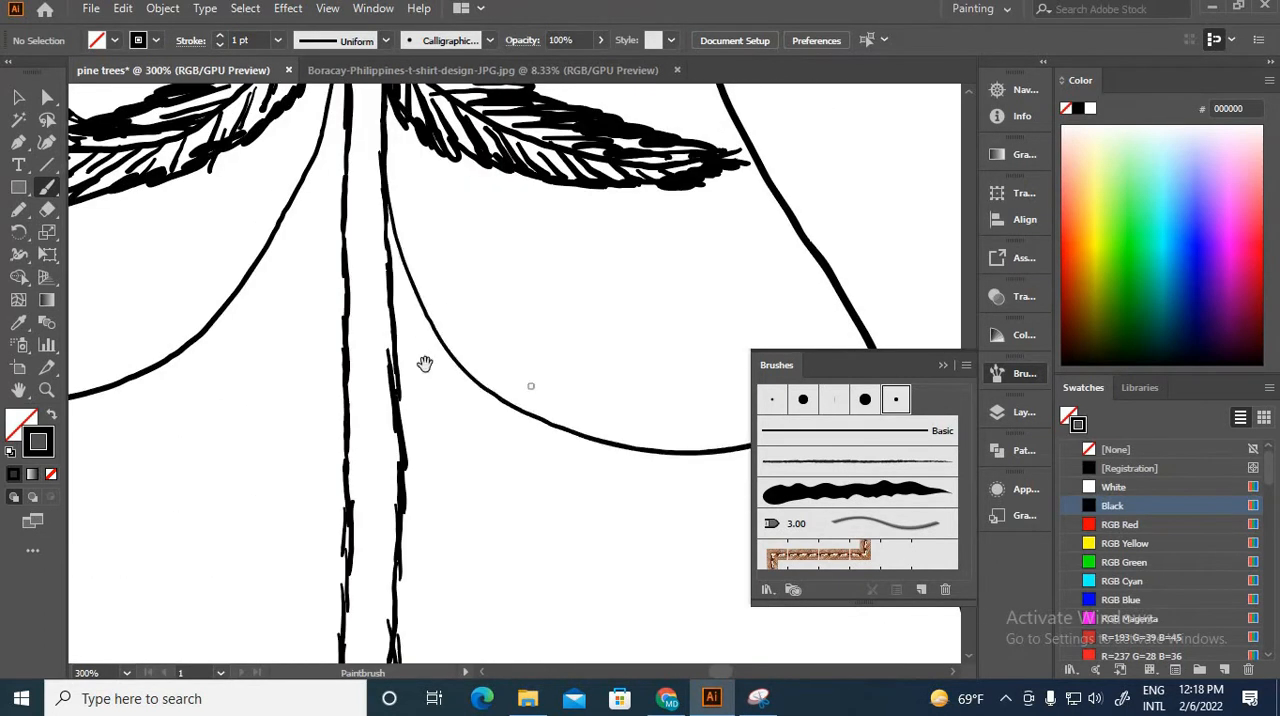
Step: Paint short needle strokes along the upper and lower sides of the fourth left stem
drag(426, 366, 766, 319)
drag(469, 257, 358, 374)
drag(558, 152, 502, 228)
drag(536, 208, 480, 262)
drag(518, 280, 418, 362)
drag(448, 376, 360, 412)
drag(382, 432, 296, 436)
drag(318, 450, 126, 464)
drag(128, 487, 90, 515)
drag(175, 489, 140, 513)
drag(161, 486, 126, 509)
drag(350, 445, 280, 518)
drag(450, 370, 320, 500)
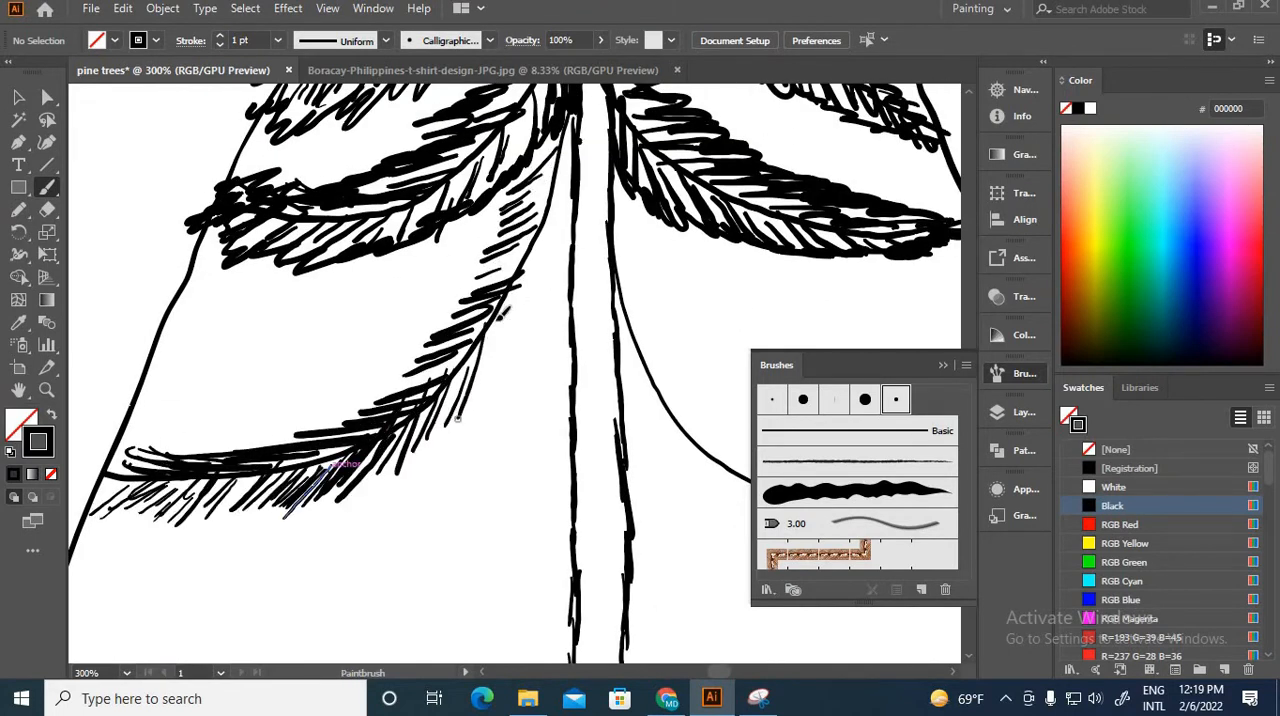
Step: Build up the fourth left bough with an outer layer of heavier needle strokes from the trunk to its end
drag(560, 165, 455, 420)
drag(520, 230, 335, 360)
drag(412, 380, 288, 404)
drag(300, 422, 138, 450)
drag(170, 458, 72, 497)
drag(246, 502, 168, 532)
drag(400, 455, 312, 510)
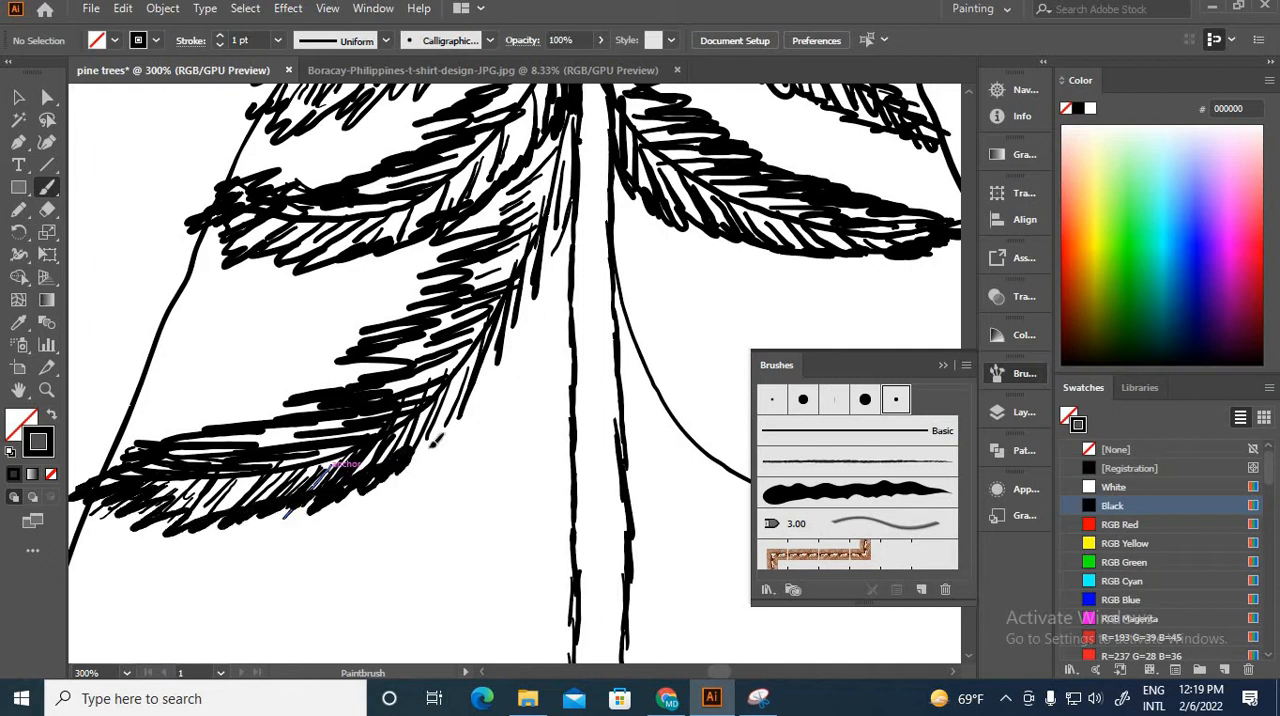
drag(466, 406, 430, 464)
drag(568, 212, 553, 293)
Step: Paint the first needle strokes along the fourth right stem from the trunk out to its upturned end
scroll(520, 392, down, 2)
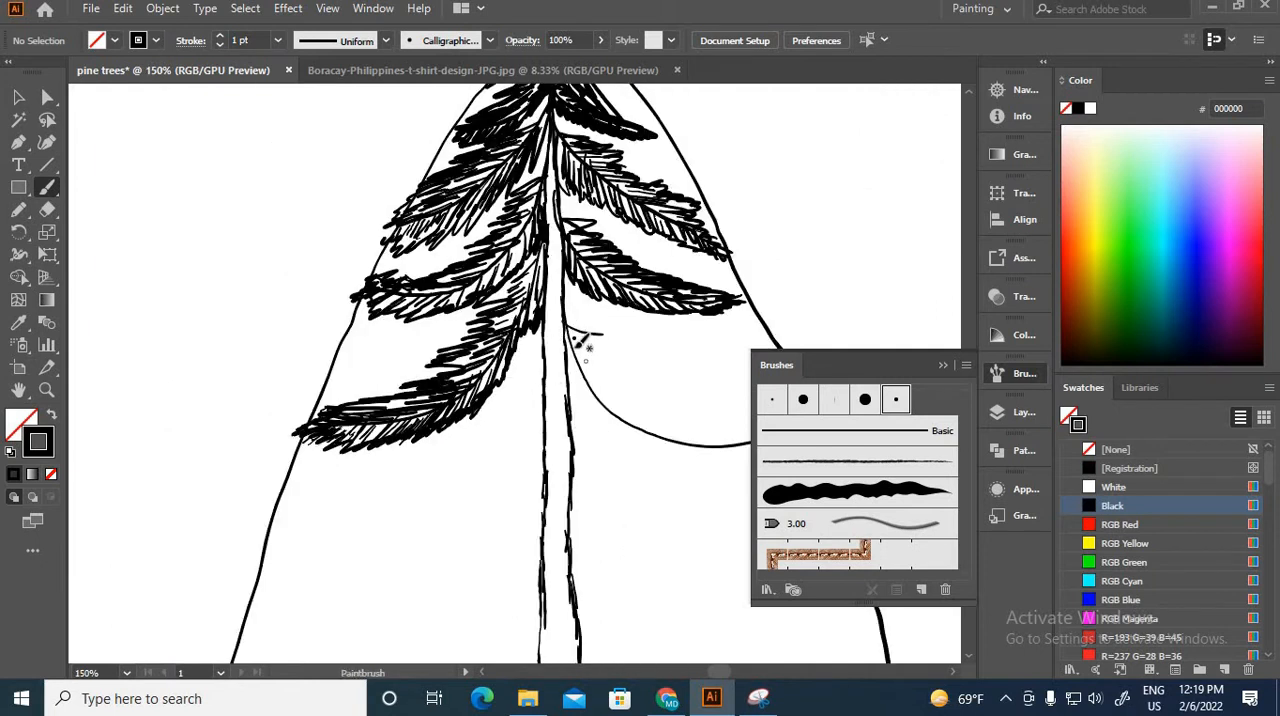
drag(601, 401, 645, 413)
drag(621, 416, 667, 427)
drag(546, 361, 322, 290)
drag(434, 372, 487, 362)
drag(478, 376, 526, 366)
drag(578, 359, 567, 371)
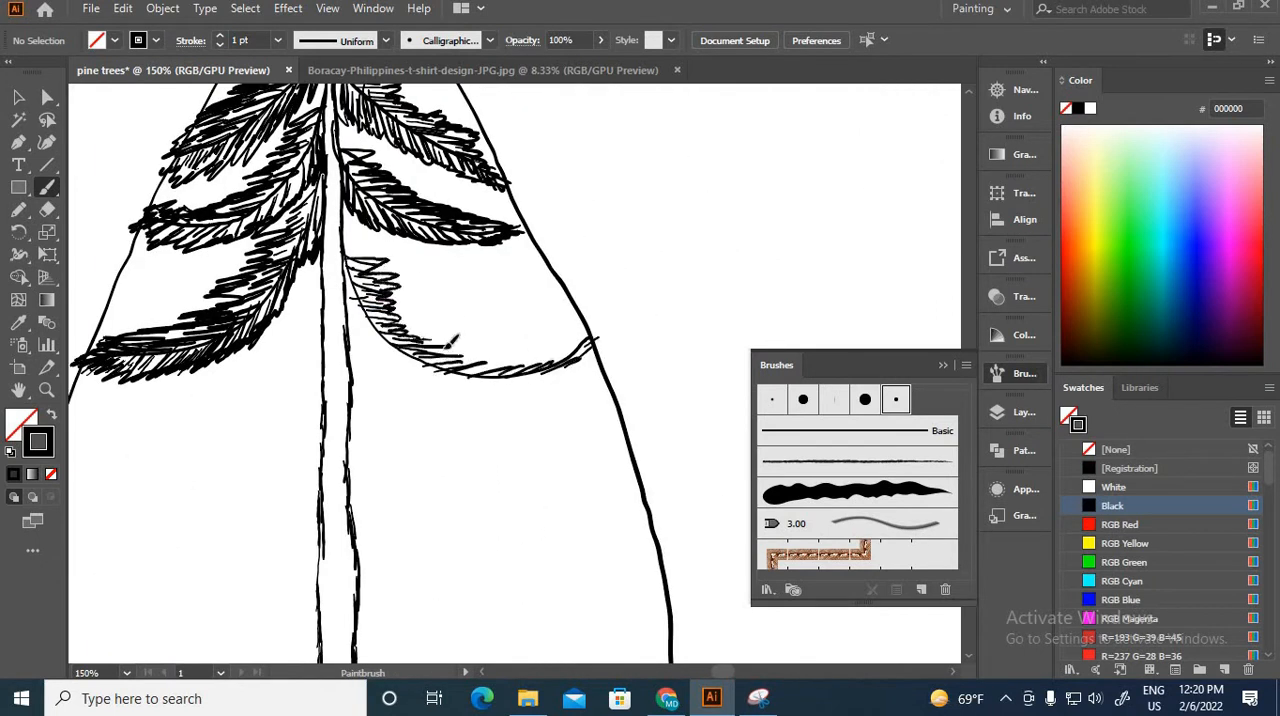
Step: Fill out the fourth right bough with more needles on both sides of its stem and a few at its end
drag(447, 346, 484, 361)
drag(484, 366, 566, 364)
drag(545, 370, 590, 350)
drag(348, 272, 352, 318)
drag(359, 298, 361, 327)
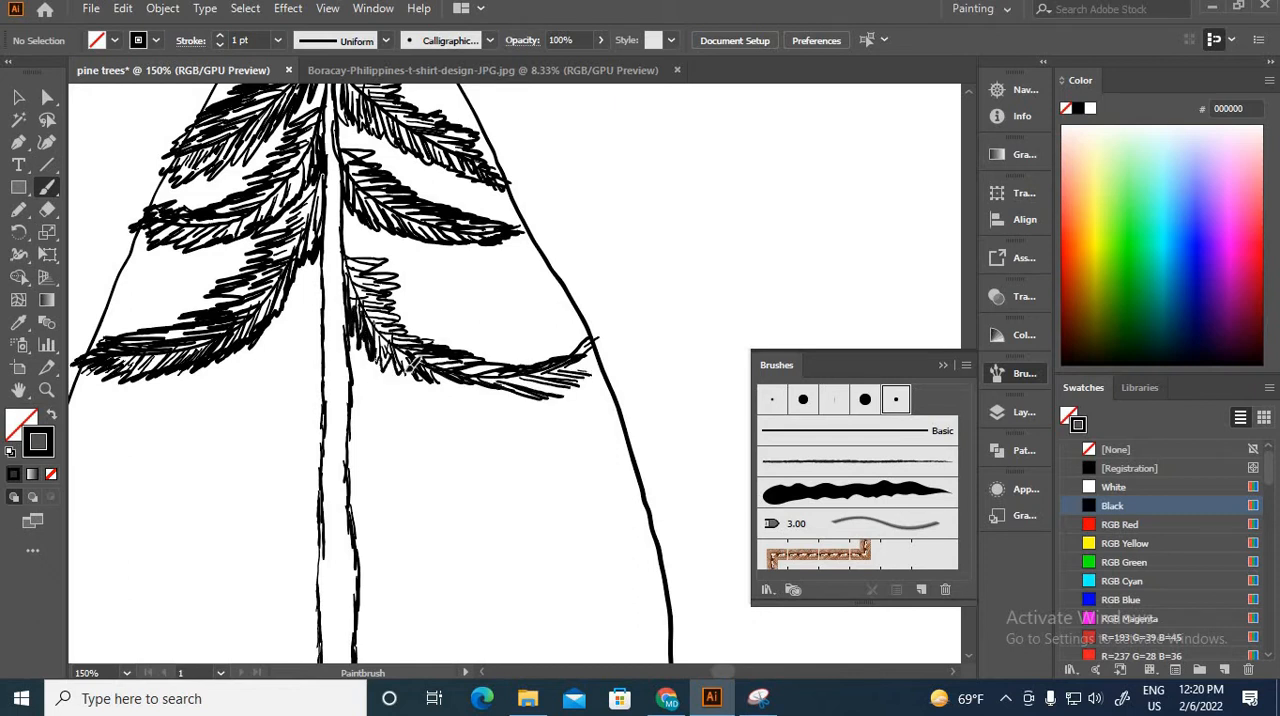
drag(590, 355, 613, 346)
drag(590, 355, 623, 356)
Step: Fill the gap above the fourth right bough near the trunk with dense needle strokes
scroll(517, 373, down, 4)
scroll(521, 377, up, 5)
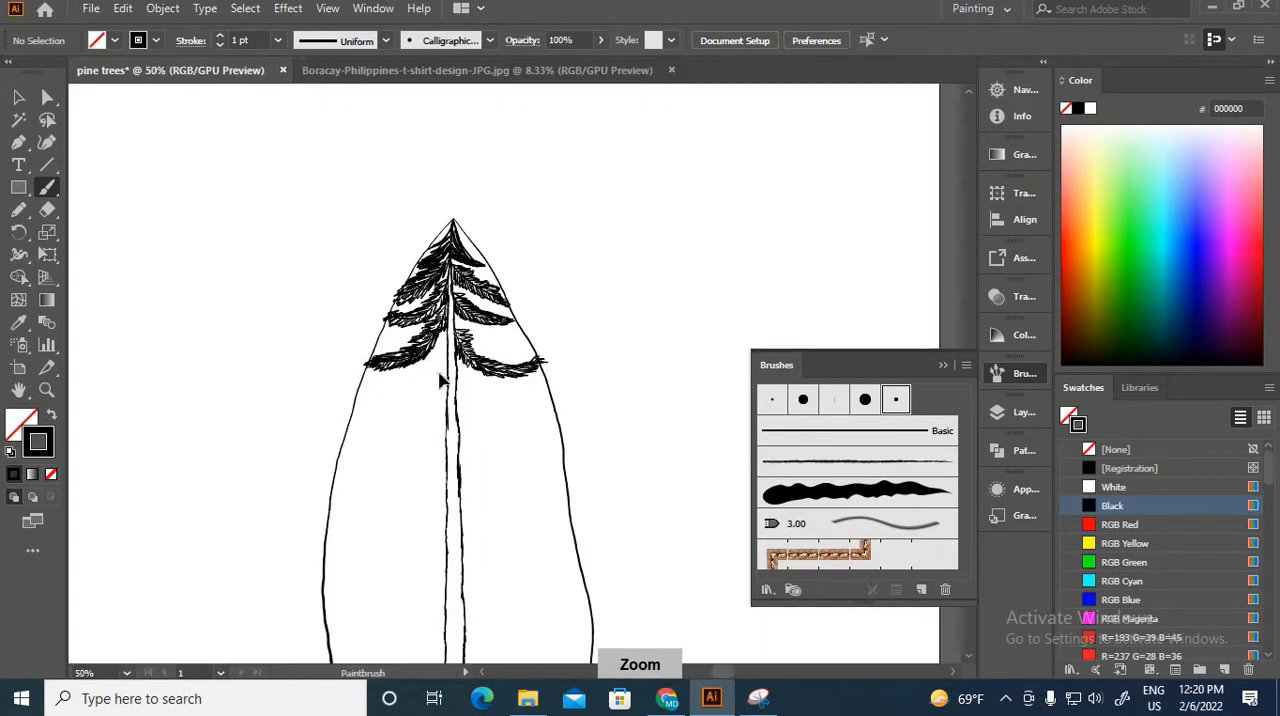
mouse_move(318, 176)
mouse_down()
mouse_move(290, 168)
mouse_move(382, 284)
mouse_move(299, 191)
mouse_up()
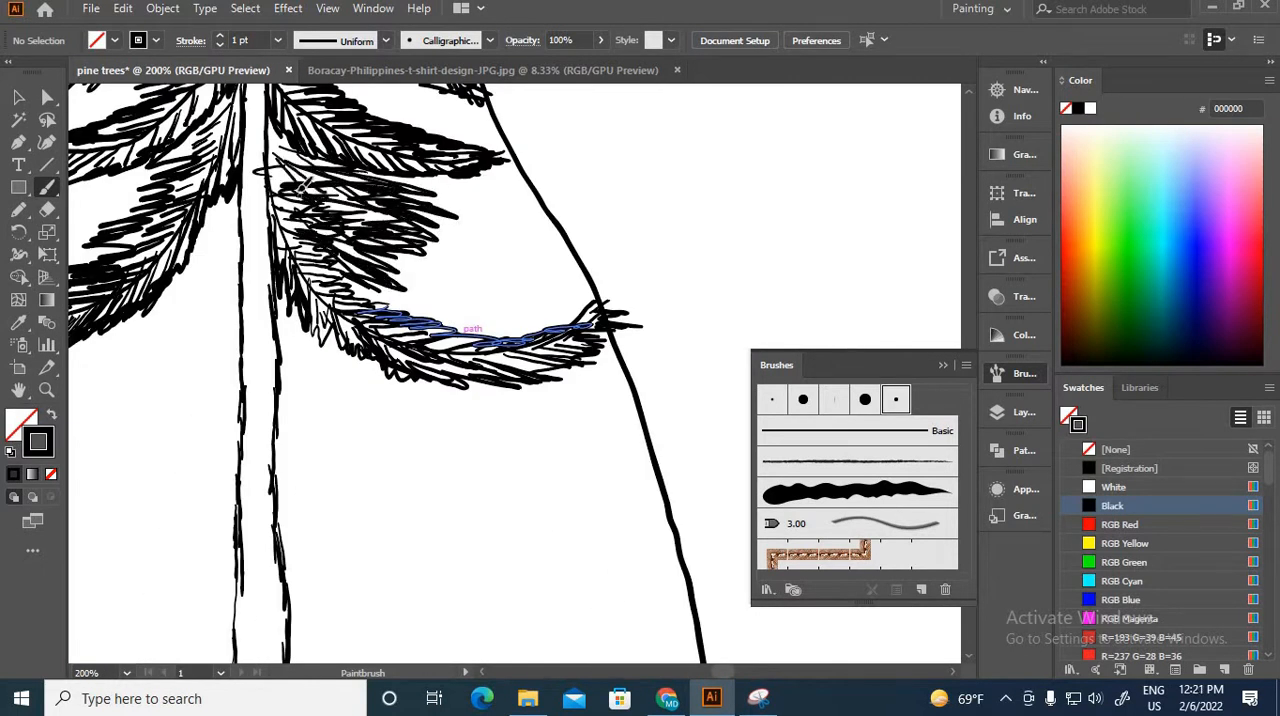
drag(418, 230, 362, 296)
Step: Draw thin curved stems for the next boughs on both sides of the trunk, reaching the crown guide lines
scroll(395, 275, down, 5)
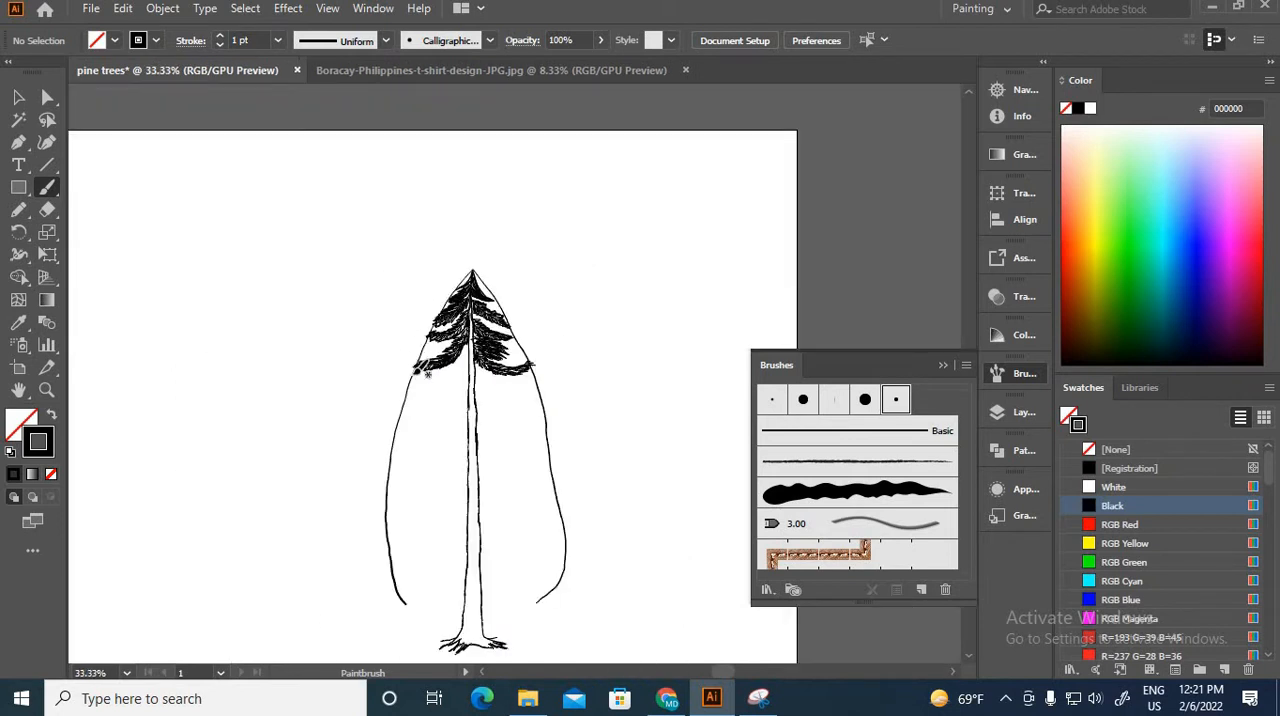
key(ctrl+plus)
key(ctrl+plus)
key(ctrl+plus)
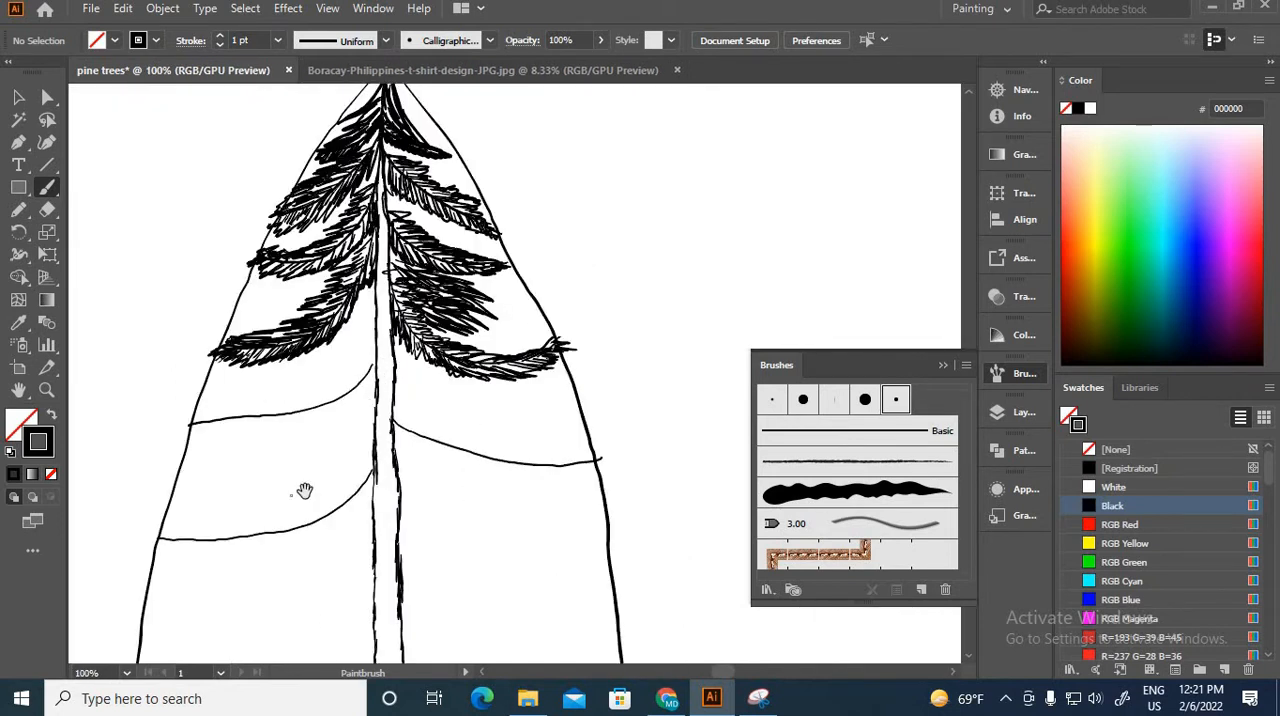
drag(304, 490, 266, 376)
drag(357, 404, 573, 428)
drag(331, 434, 100, 499)
drag(316, 383, 521, 413)
Step: Draw the remaining curved stems for the lowest boughs on both sides of the trunk, down toward its base
drag(350, 490, 504, 301)
drag(442, 253, 198, 314)
drag(476, 345, 732, 377)
drag(443, 417, 293, 507)
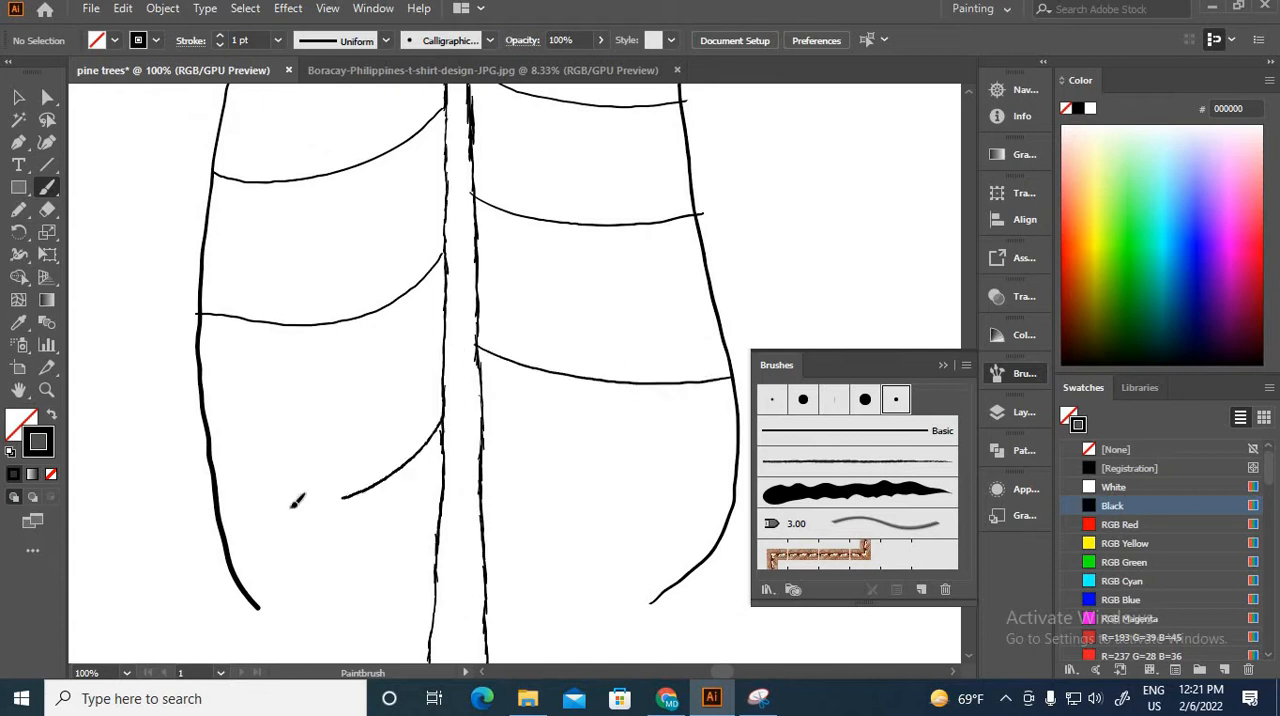
drag(443, 533, 300, 596)
Step: Delete the left and right crown guide lines around the tree
key(v)
click(199, 354)
key(Delete)
click(733, 380)
key(Delete)
scroll(500, 378, down, 5)
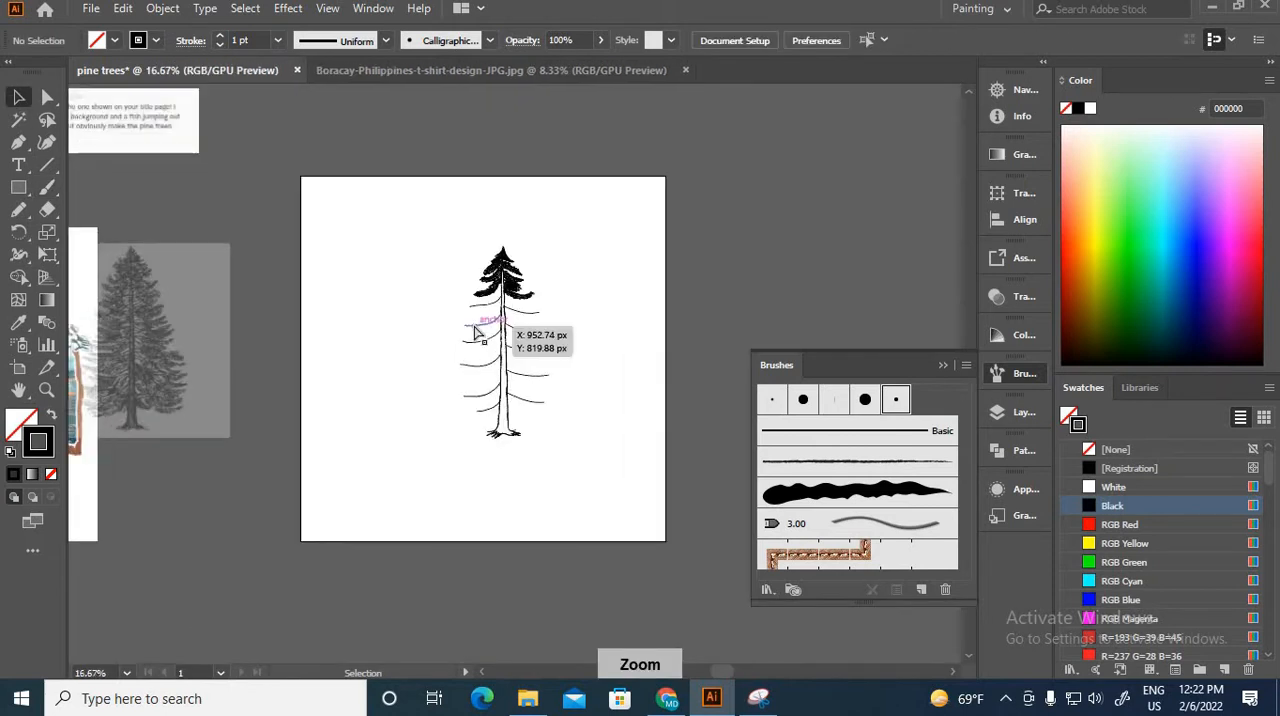
Step: Paint needle strokes along the fifth left stem's upper side and start the lower ones at its outer end
scroll(485, 325, up, 7)
drag(447, 247, 445, 480)
key(b)
drag(552, 348, 511, 371)
drag(520, 382, 483, 388)
drag(478, 421, 424, 419)
drag(360, 452, 297, 442)
drag(213, 467, 175, 493)
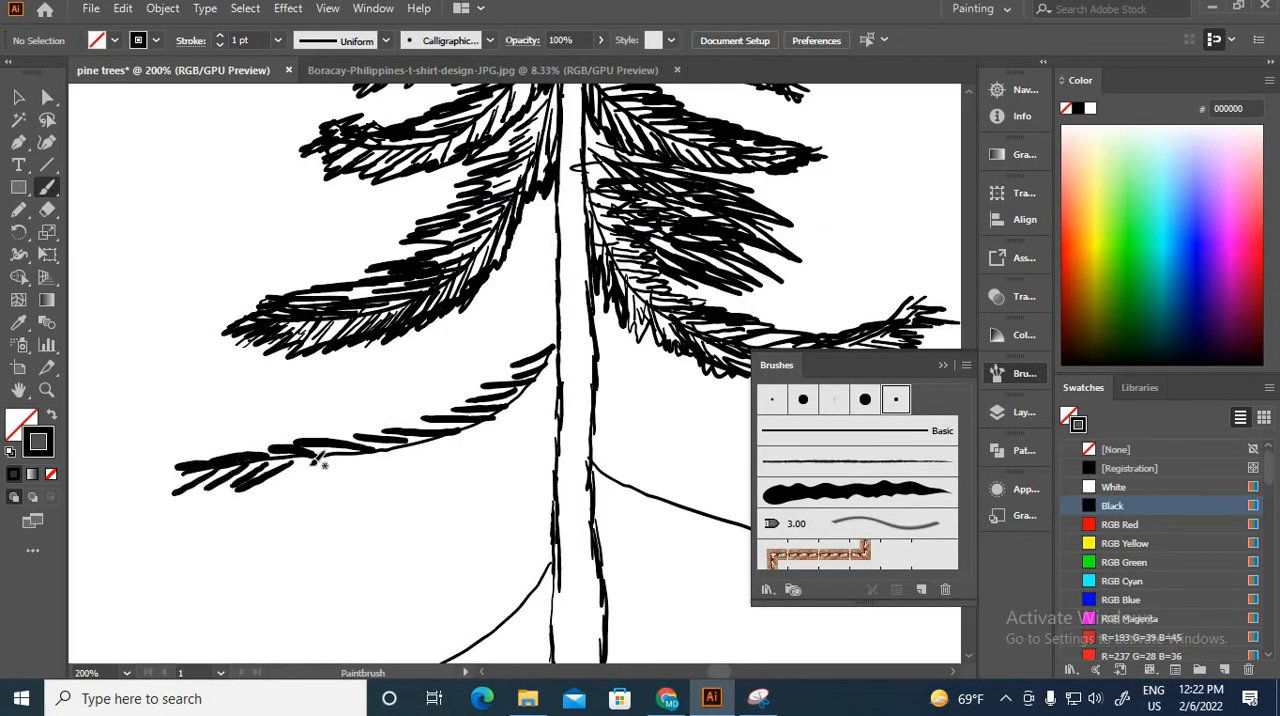
Step: Complete the fifth left bough with the remaining lower needles and a thicker outer layer of strokes
drag(545, 379, 514, 436)
drag(555, 308, 508, 350)
drag(428, 413, 304, 434)
drag(180, 470, 120, 487)
drag(238, 482, 177, 506)
drag(572, 370, 538, 418)
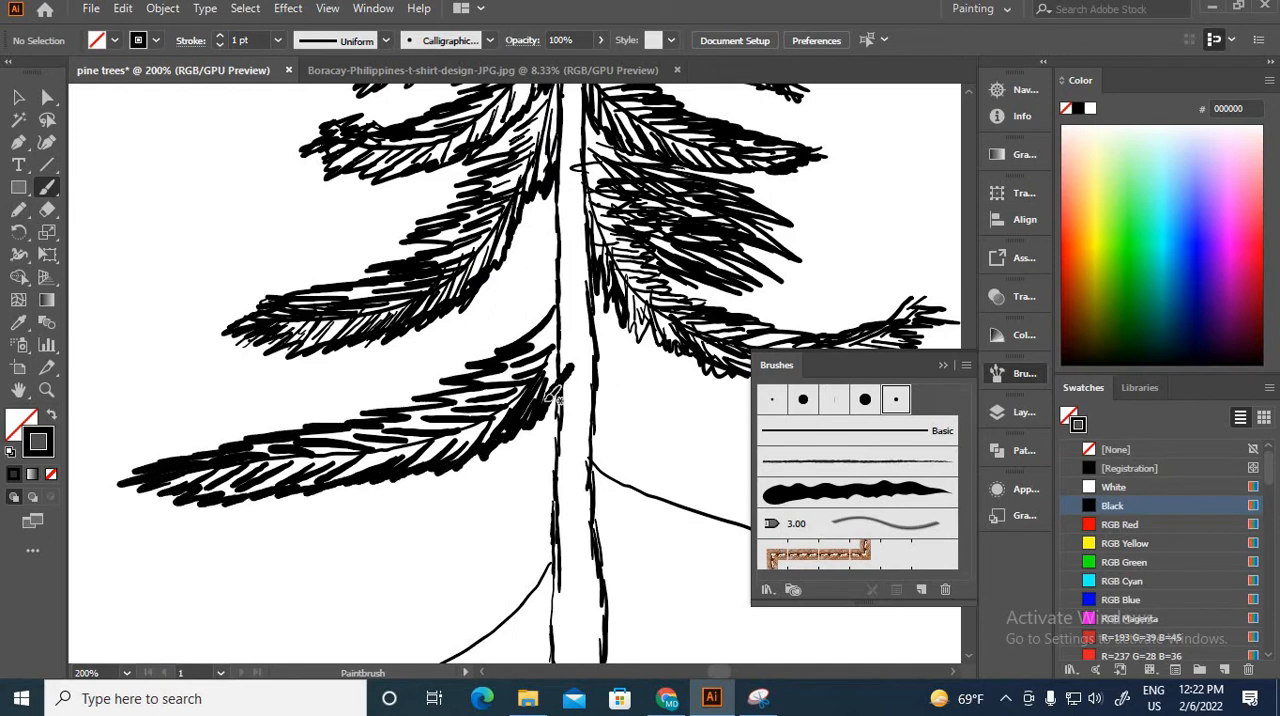
Step: Paint needle strokes along the upper side of the sixth left stem and below its outer half
drag(500, 530, 571, 264)
mouse_move(624, 298)
mouse_down()
mouse_move(570, 304)
mouse_move(567, 324)
mouse_up()
drag(524, 382, 473, 387)
mouse_move(345, 424)
mouse_down()
mouse_move(285, 433)
mouse_move(190, 420)
mouse_up()
drag(238, 443, 192, 471)
drag(443, 426, 402, 465)
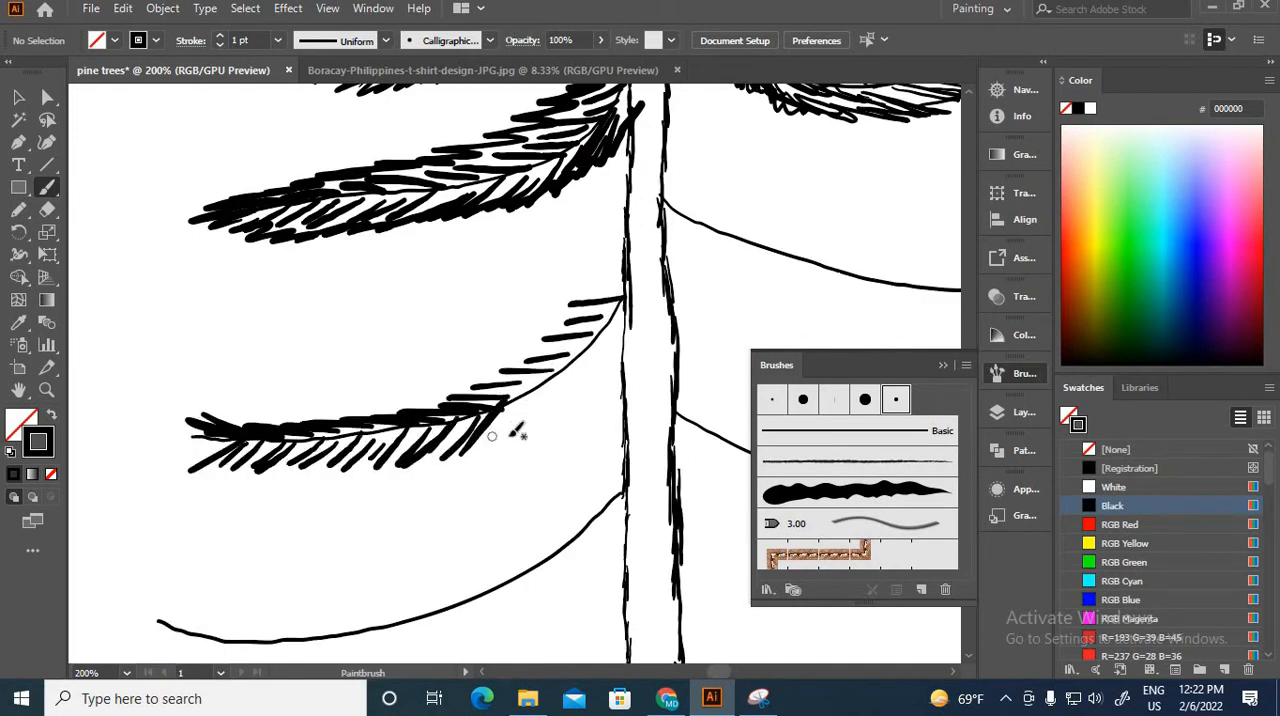
Step: Finish the sixth left bough's lower needles and thicken it with an outer layer of strokes
drag(548, 390, 508, 440)
drag(627, 235, 562, 318)
drag(500, 366, 425, 386)
mouse_move(335, 386)
mouse_down()
mouse_move(250, 388)
mouse_move(115, 450)
mouse_up()
drag(400, 448, 336, 478)
drag(622, 330, 580, 385)
Step: Paint needle strokes along the upper and lower sides of the seventh left stem
key(ctrl+minus)
key(ctrl+minus)
key(ctrl+minus)
key(ctrl+minus)
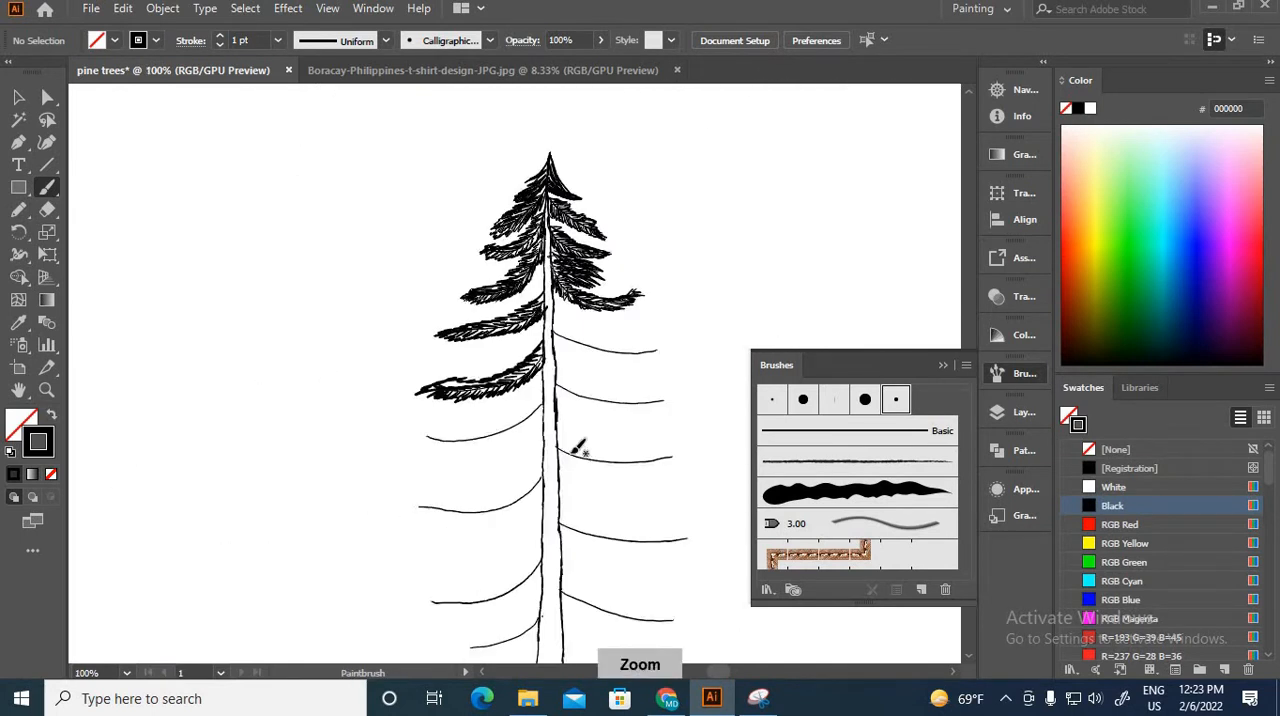
key(ctrl+equal)
key(ctrl+equal)
key(ctrl+equal)
drag(594, 467, 543, 465)
drag(557, 491, 521, 492)
drag(507, 532, 373, 560)
drag(268, 568, 222, 539)
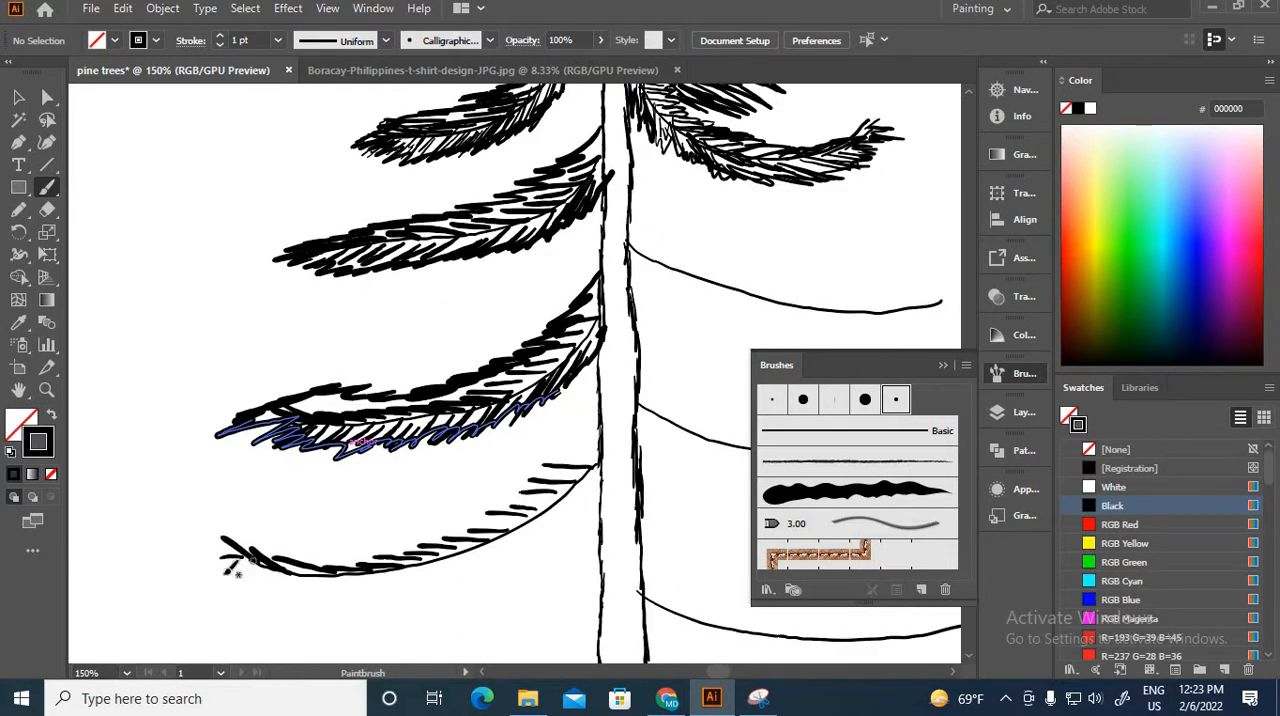
drag(330, 577, 296, 604)
drag(413, 568, 374, 598)
drag(488, 547, 450, 584)
Step: Thicken the seventh left bough with an outer layer of strokes above, at the tip and below
mouse_move(601, 475)
mouse_down()
mouse_move(568, 520)
mouse_move(545, 460)
mouse_up()
mouse_move(512, 490)
mouse_down()
mouse_move(436, 532)
mouse_move(240, 518)
mouse_up()
drag(238, 548, 178, 511)
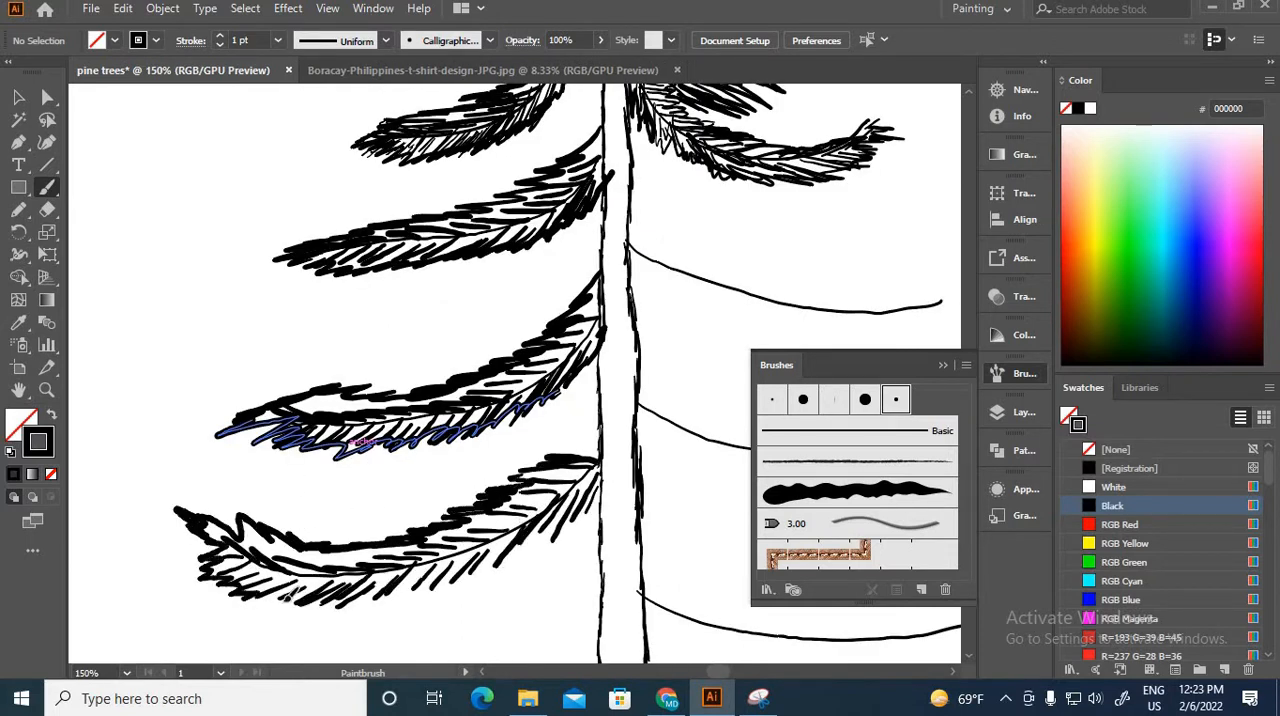
drag(296, 608, 395, 603)
drag(425, 592, 553, 537)
drag(602, 494, 570, 530)
Step: Paint needle strokes along both sides of the eighth left stem
key(ctrl+minus)
key(ctrl+minus)
mouse_move(500, 488)
mouse_down()
mouse_move(537, 426)
mouse_move(470, 342)
mouse_up()
key(ctrl+equal)
key(ctrl+equal)
drag(533, 352, 476, 382)
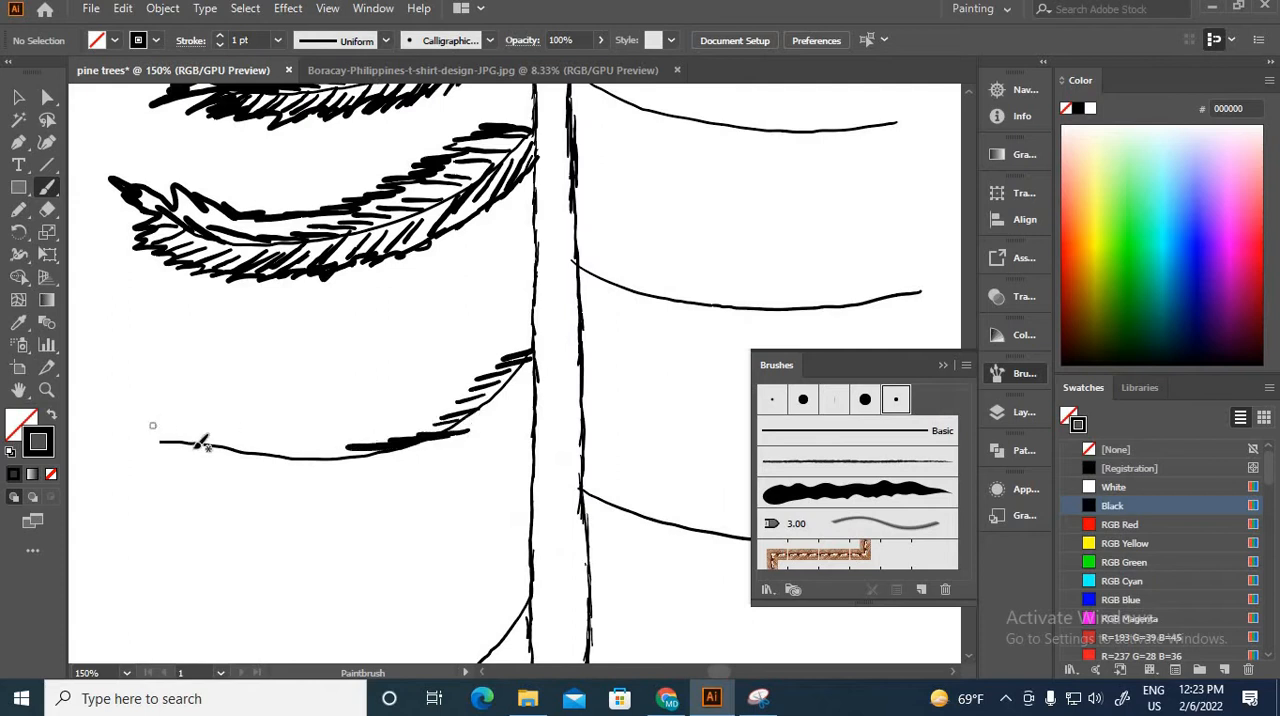
mouse_move(190, 446)
mouse_down()
mouse_move(156, 430)
mouse_move(181, 466)
mouse_up()
drag(312, 461, 284, 483)
drag(412, 446, 384, 478)
drag(488, 403, 464, 450)
Step: Thicken the eighth left bough's upper and lower edges and extend its outer tip with denser strokes
drag(526, 340, 406, 422)
drag(410, 432, 113, 448)
drag(202, 483, 416, 474)
Step: Thicken the ninth left bough's underside and tip, and paint needles around the short lowest left stem
key(ctrl+minus)
drag(511, 532, 519, 385)
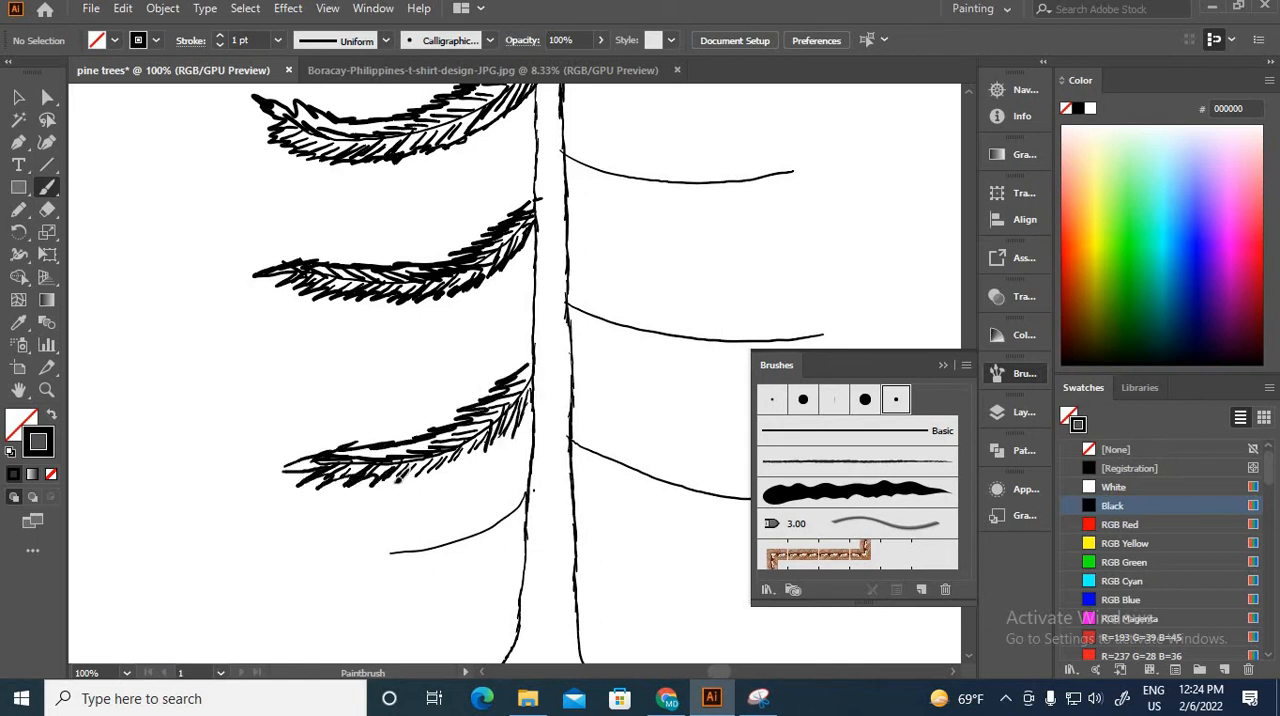
drag(397, 482, 430, 474)
drag(444, 467, 503, 434)
drag(314, 460, 272, 476)
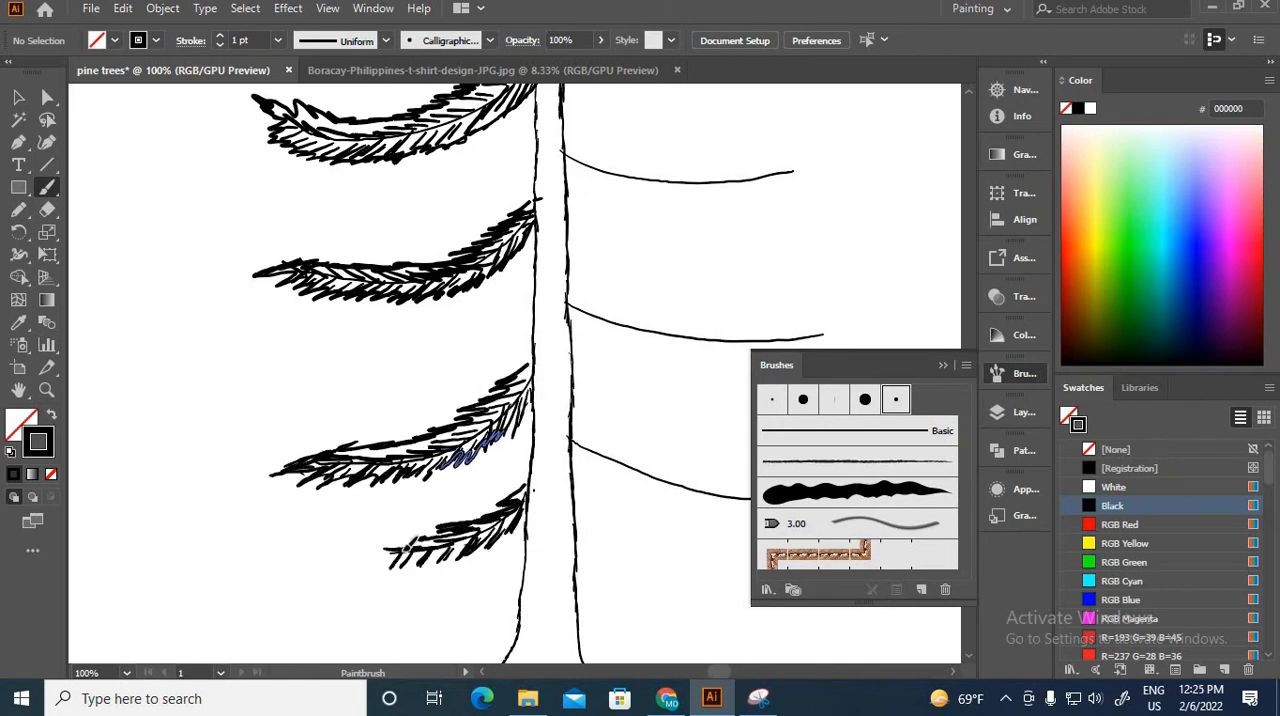
Step: Paint needle strokes above and below the uppermost bare stem on the trunk's right side
key(ctrl+minus)
drag(609, 286, 488, 547)
key(ctrl+plus)
key(ctrl+plus)
drag(304, 467, 324, 471)
drag(316, 480, 346, 476)
drag(336, 488, 366, 486)
drag(362, 500, 396, 494)
drag(392, 511, 420, 513)
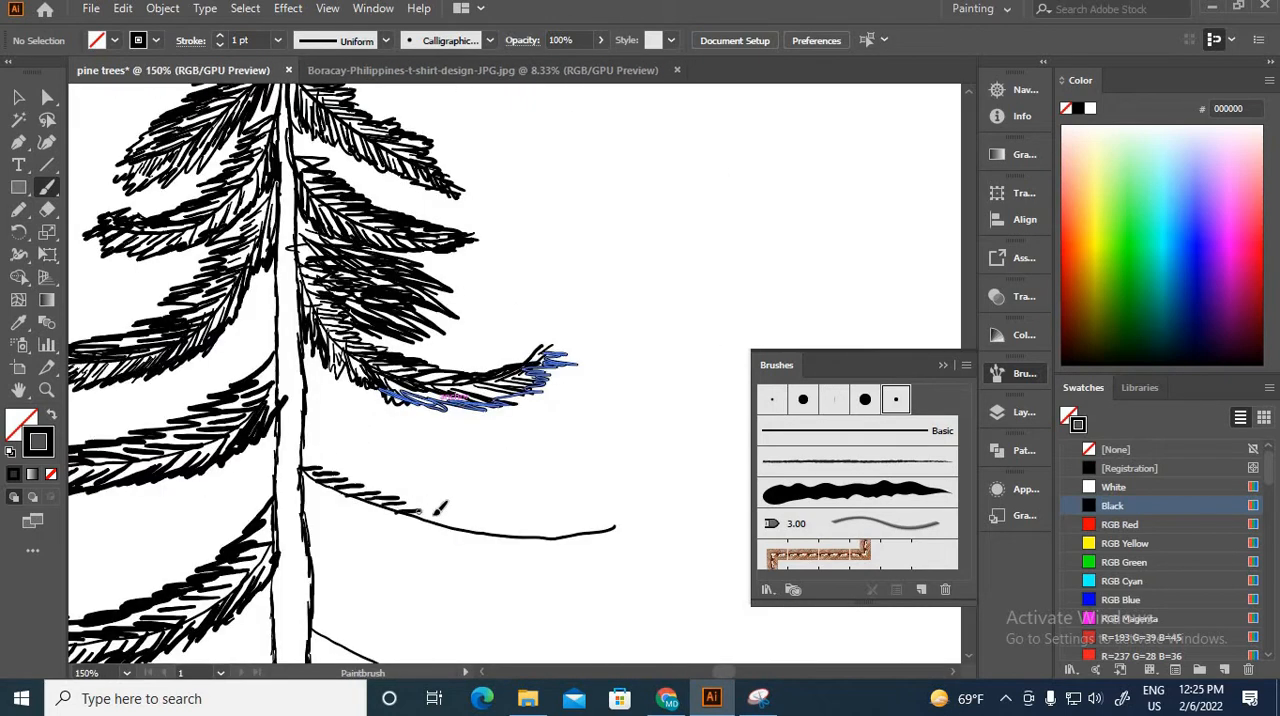
drag(344, 498, 362, 543)
drag(394, 516, 417, 560)
drag(432, 540, 467, 573)
drag(510, 544, 542, 580)
drag(574, 540, 612, 565)
Step: Thicken the right bough just below the upturned one with outer strokes and extend its tip
drag(454, 528, 504, 514)
drag(304, 468, 356, 464)
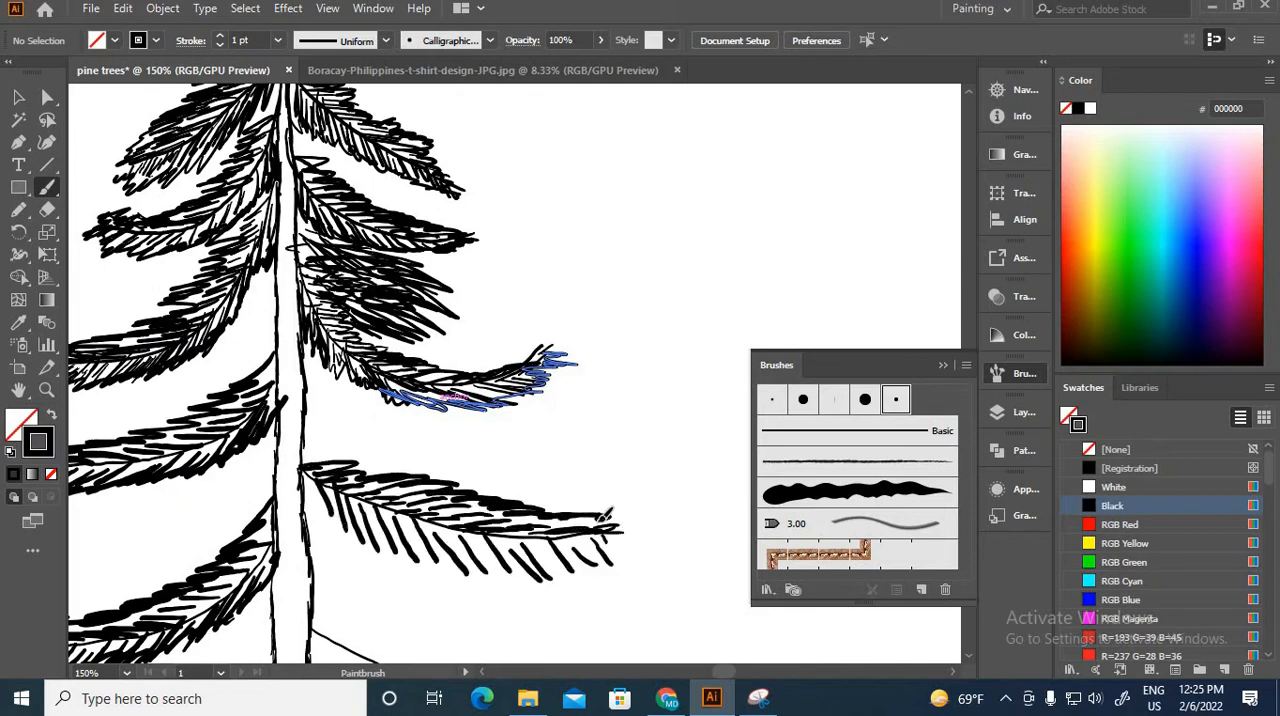
drag(592, 524, 682, 540)
drag(488, 572, 538, 576)
Step: Paint needle strokes along both sides of the next right stem down, extending past its outer end
drag(460, 624, 472, 291)
drag(344, 306, 411, 298)
drag(386, 330, 468, 320)
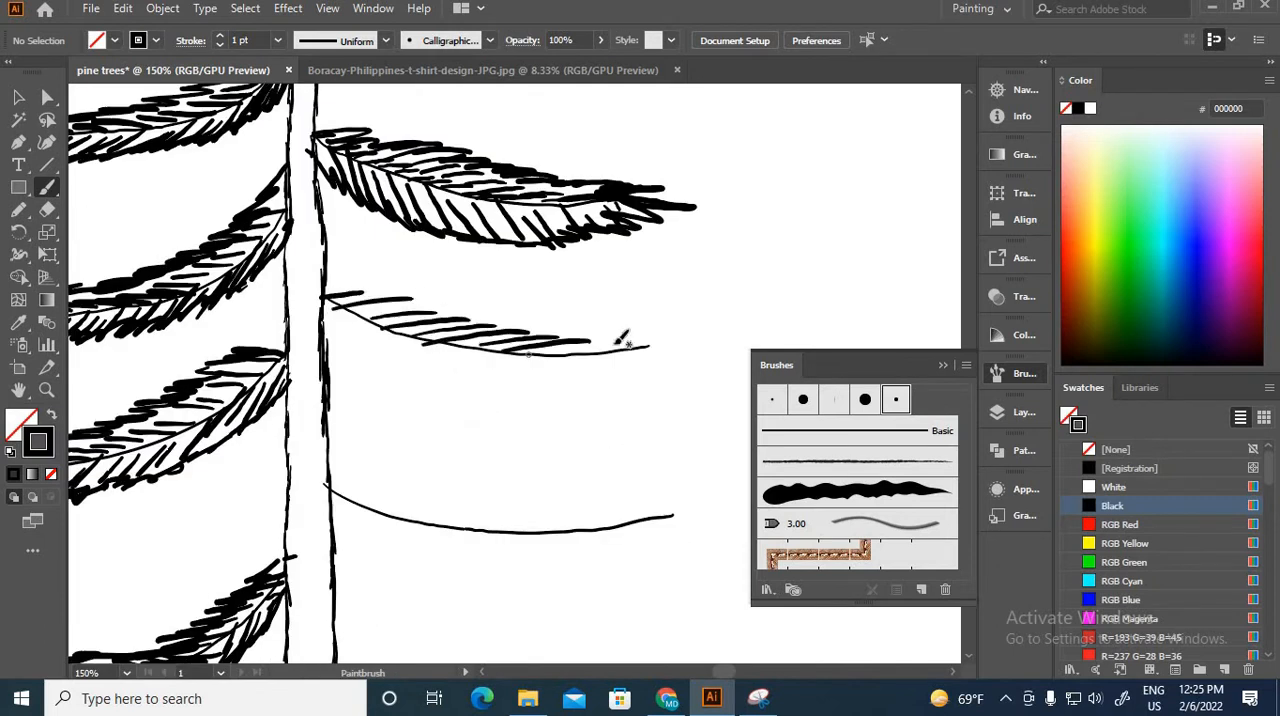
drag(560, 352, 648, 346)
drag(336, 306, 354, 353)
drag(442, 345, 490, 382)
drag(640, 350, 725, 374)
Step: Thicken that second tapering right bough with an outer layer of strokes on top, tip and underside
drag(372, 314, 440, 300)
drag(528, 340, 604, 334)
drag(674, 352, 724, 384)
drag(342, 330, 366, 366)
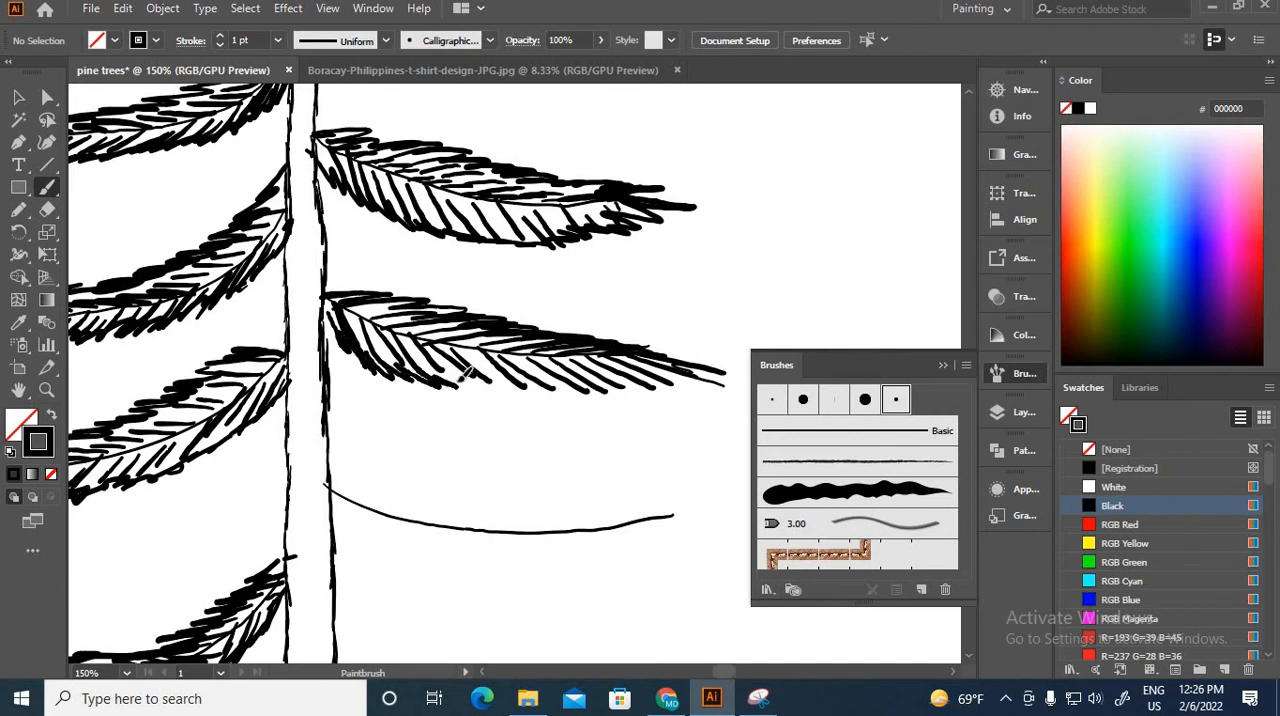
drag(560, 390, 598, 396)
Step: Paint needle strokes above and below the third-lowest right stem out to its tip
drag(540, 530, 582, 352)
drag(370, 312, 415, 304)
mouse_move(406, 328)
mouse_down()
mouse_move(468, 320)
mouse_move(656, 342)
mouse_up()
drag(372, 314, 428, 366)
drag(526, 356, 600, 394)
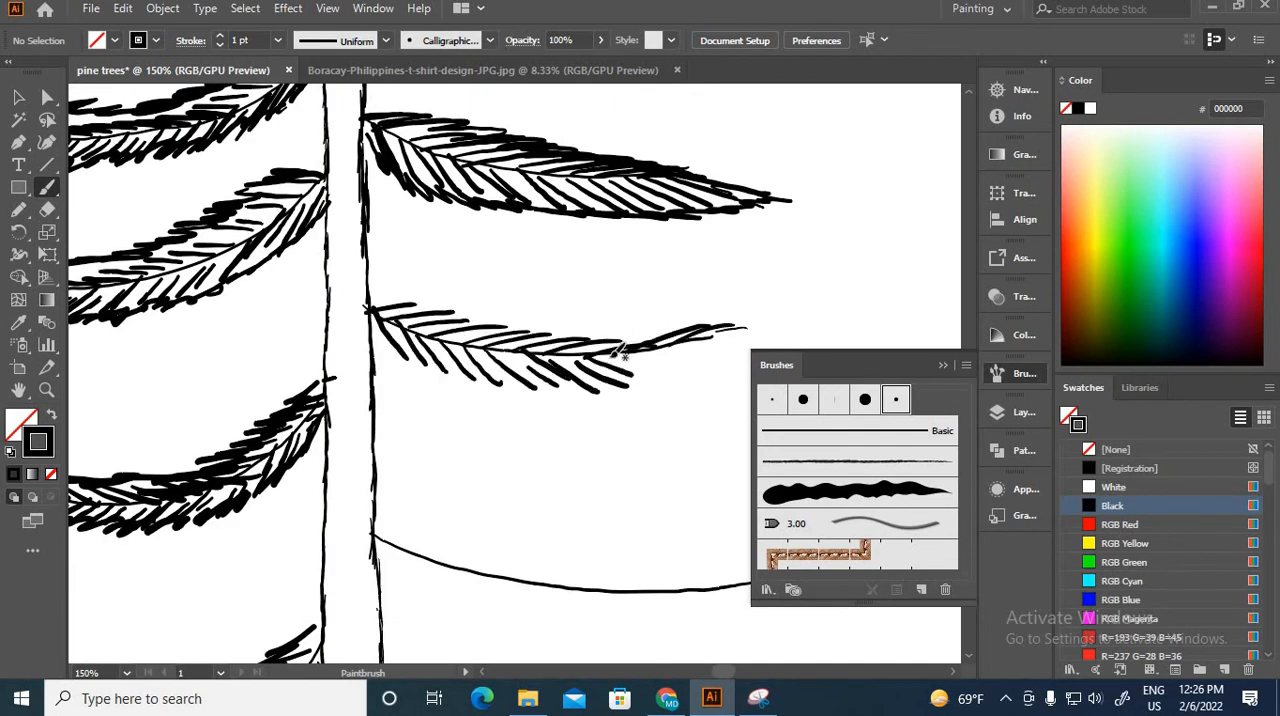
drag(608, 344, 818, 336)
Step: Thicken the third-lowest right bough with denser outer strokes along its upper and lower edges
drag(370, 292, 848, 326)
mouse_move(384, 322)
mouse_down()
mouse_move(421, 359)
mouse_move(612, 393)
mouse_up()
drag(612, 390, 878, 342)
Step: Ink the second-lowest right bough with needles, extending its outer tip and thickening its upper edge near the trunk
key(ctrl+minus)
mouse_move(422, 532)
mouse_down()
mouse_move(537, 312)
mouse_move(425, 389)
mouse_up()
key(ctrl+minus)
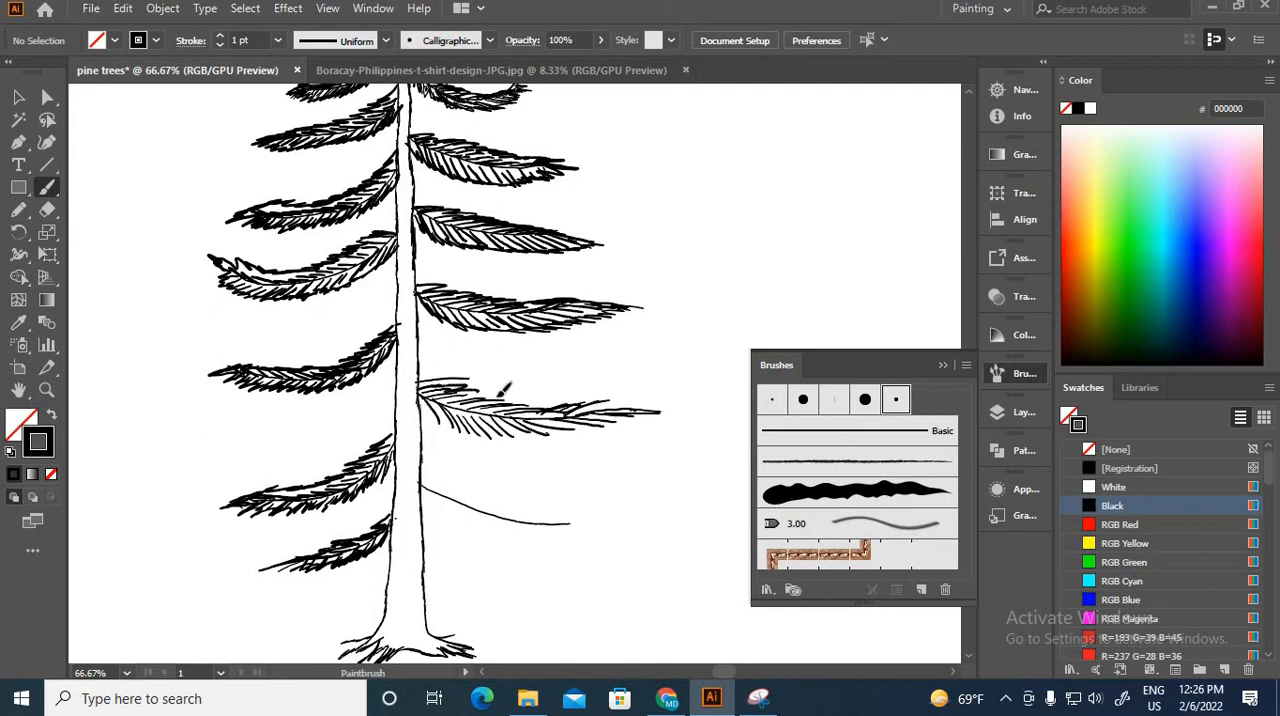
drag(650, 415, 701, 428)
drag(420, 374, 477, 387)
Step: Paint needle strokes around the lowest right stem above the roots
drag(520, 500, 479, 362)
drag(381, 348, 421, 343)
drag(402, 350, 427, 358)
drag(428, 365, 462, 367)
drag(482, 383, 513, 386)
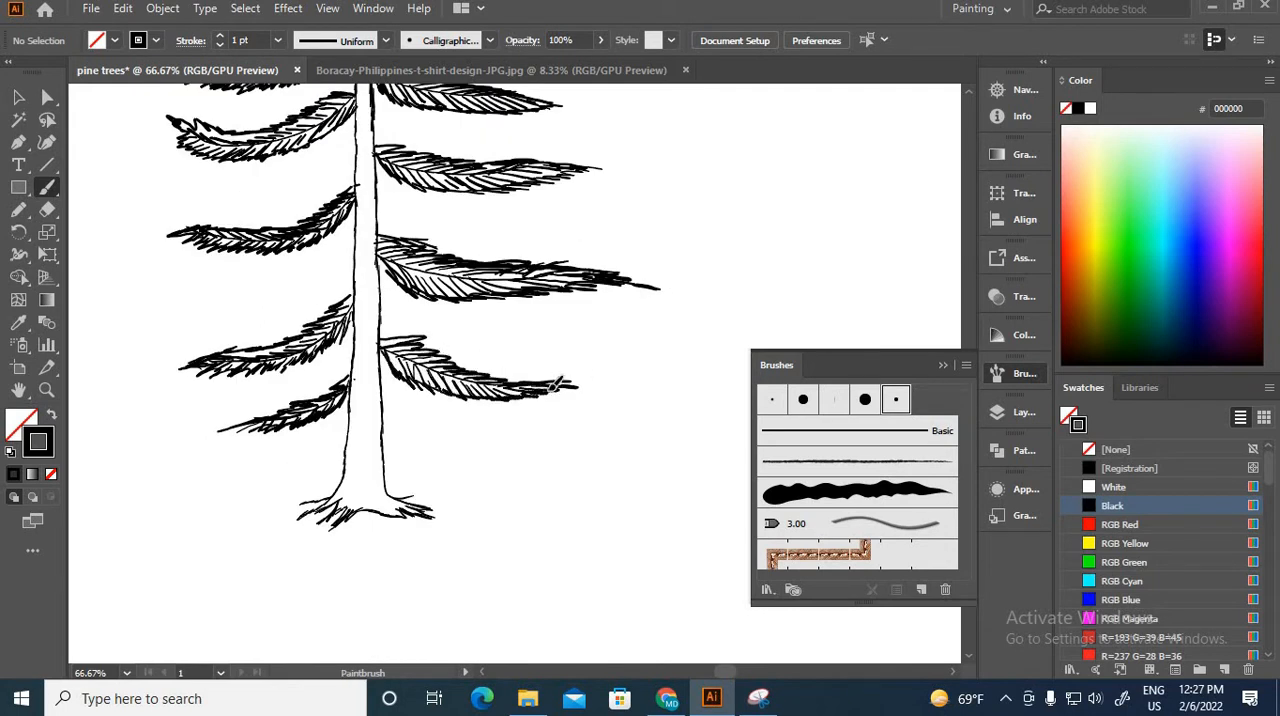
Step: Undo the stray stem across the fourth left bough and redraw it as a flatter filler bough
key(ctrl+minus)
key(ctrl+minus)
key(ctrl+minus)
key(ctrl+minus)
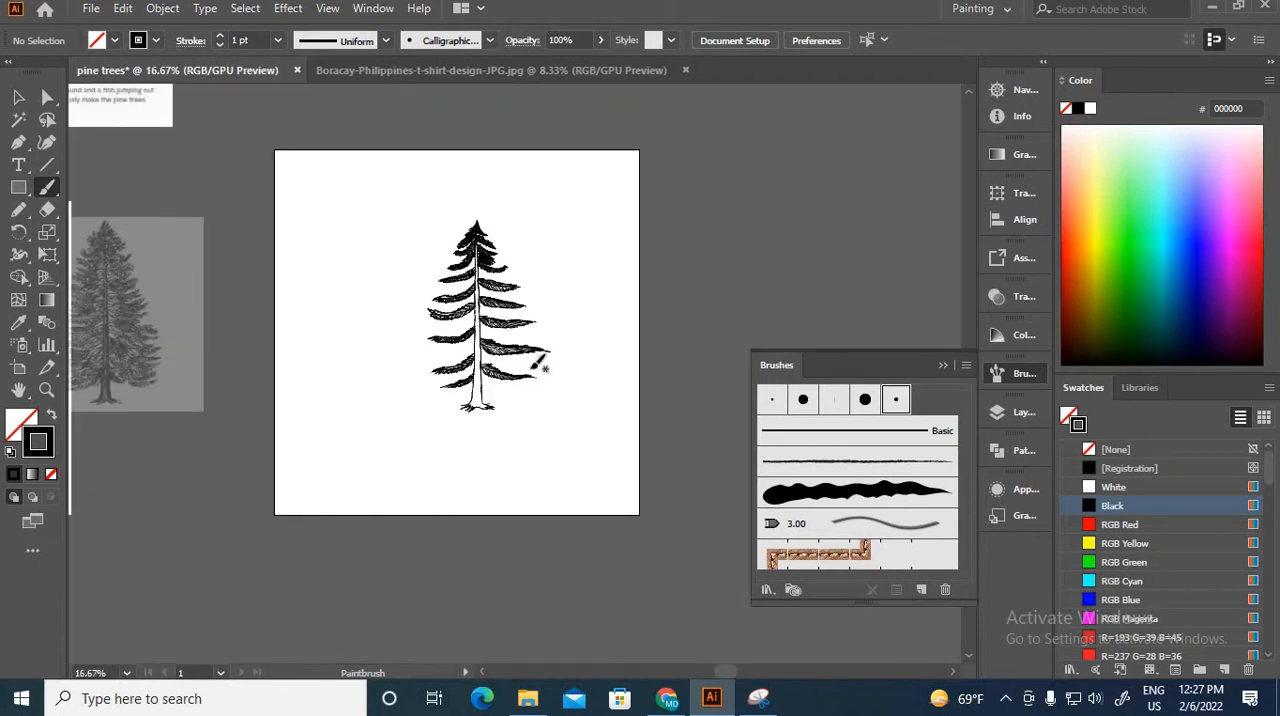
key(ctrl+1)
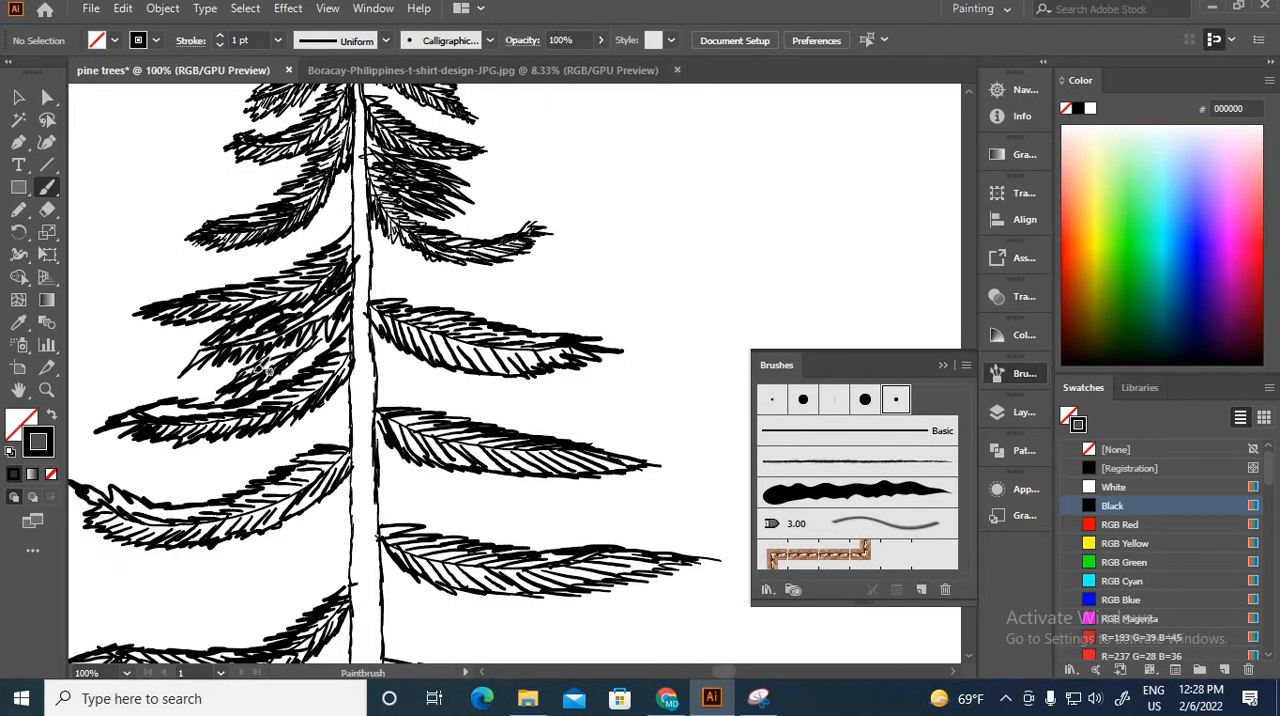
key(ctrl+plus)
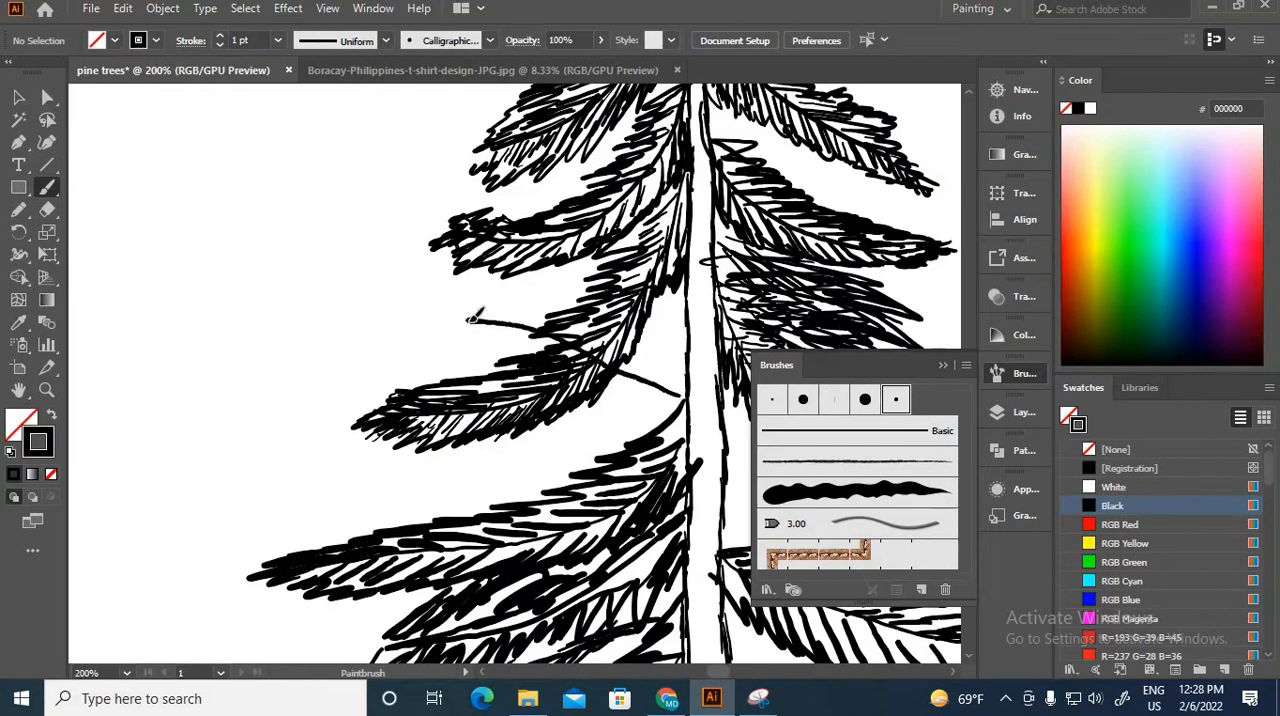
key(ctrl+z)
drag(681, 390, 496, 352)
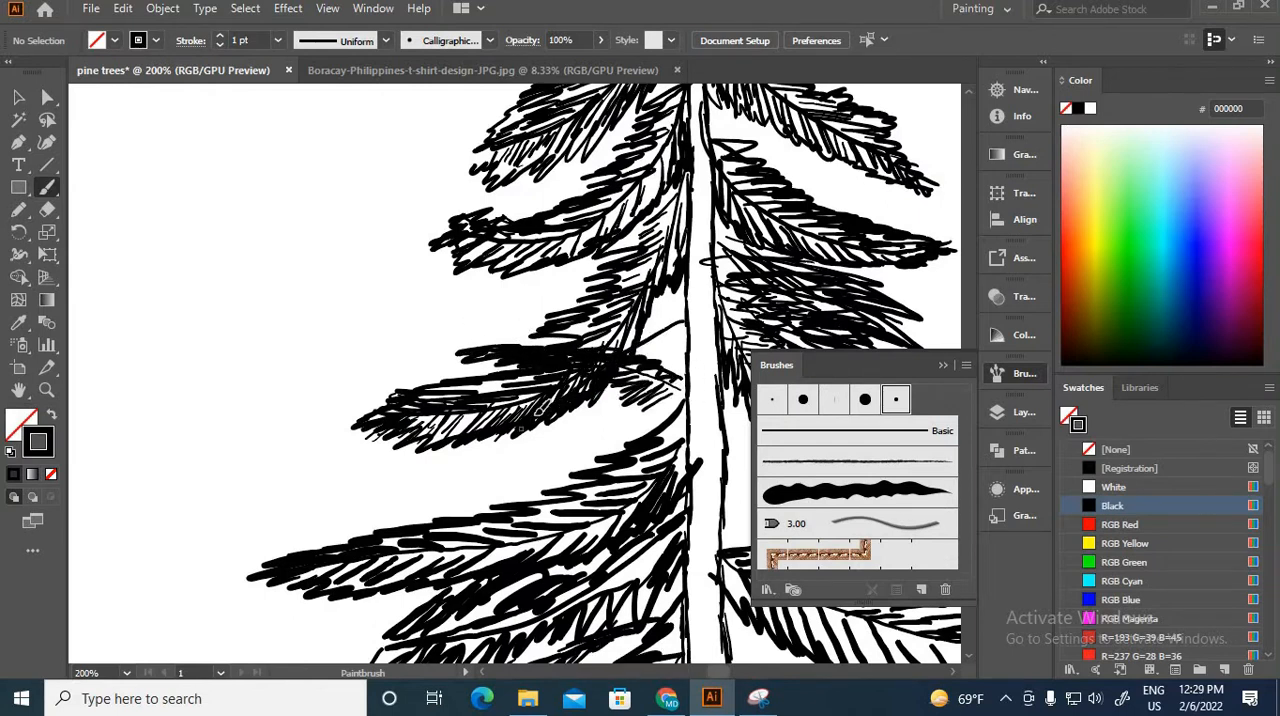
Step: Fill the gap beneath the fourth left bough with drooping needle strokes running from the trunk outward
drag(539, 407, 460, 500)
drag(568, 416, 480, 490)
drag(704, 401, 521, 491)
Step: Draw a drooping filler bough with needle strokes beneath the upturned right bough
mouse_move(725, 111)
mouse_down()
mouse_move(652, 215)
mouse_move(450, 333)
mouse_move(556, 399)
mouse_move(630, 416)
mouse_up()
mouse_move(449, 655)
mouse_down()
mouse_move(485, 375)
mouse_move(604, 446)
mouse_up()
drag(494, 398, 642, 476)
drag(520, 360, 728, 486)
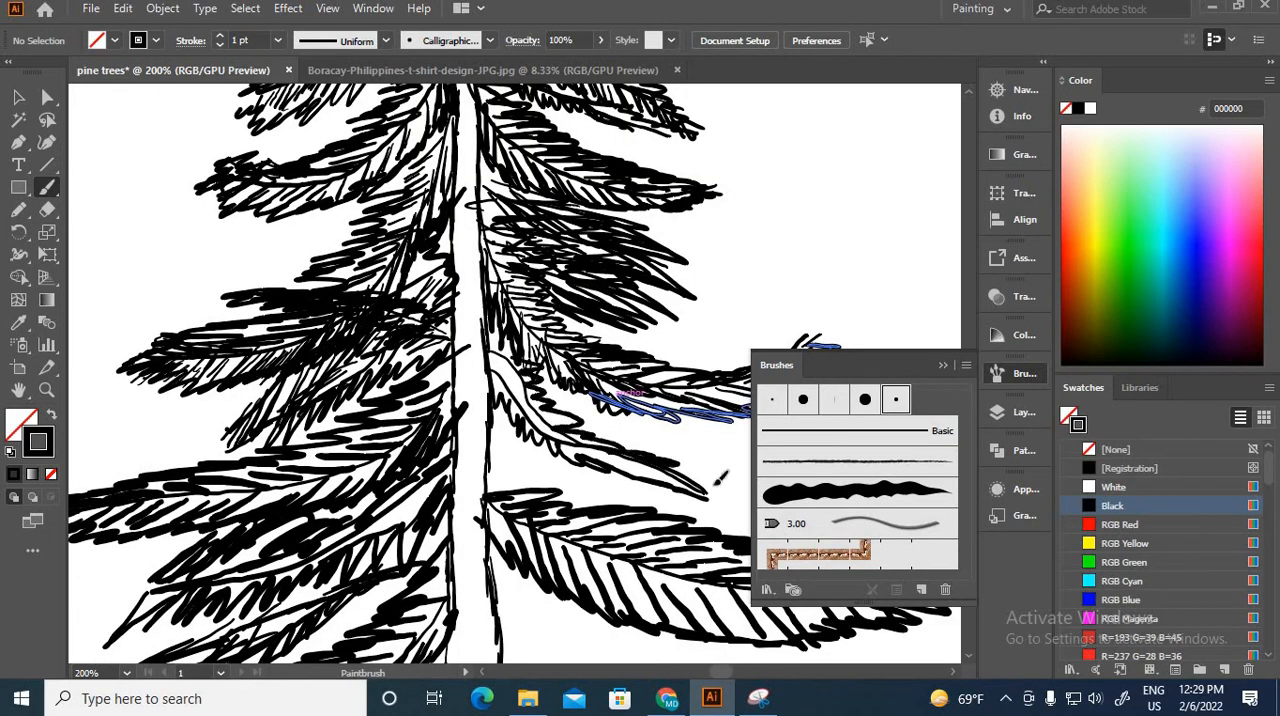
drag(506, 432, 732, 502)
drag(556, 404, 742, 498)
Step: Compare with the reference pine and add small zigzag needles at the new right filler bough's trunk end
scroll(700, 460, down, 7)
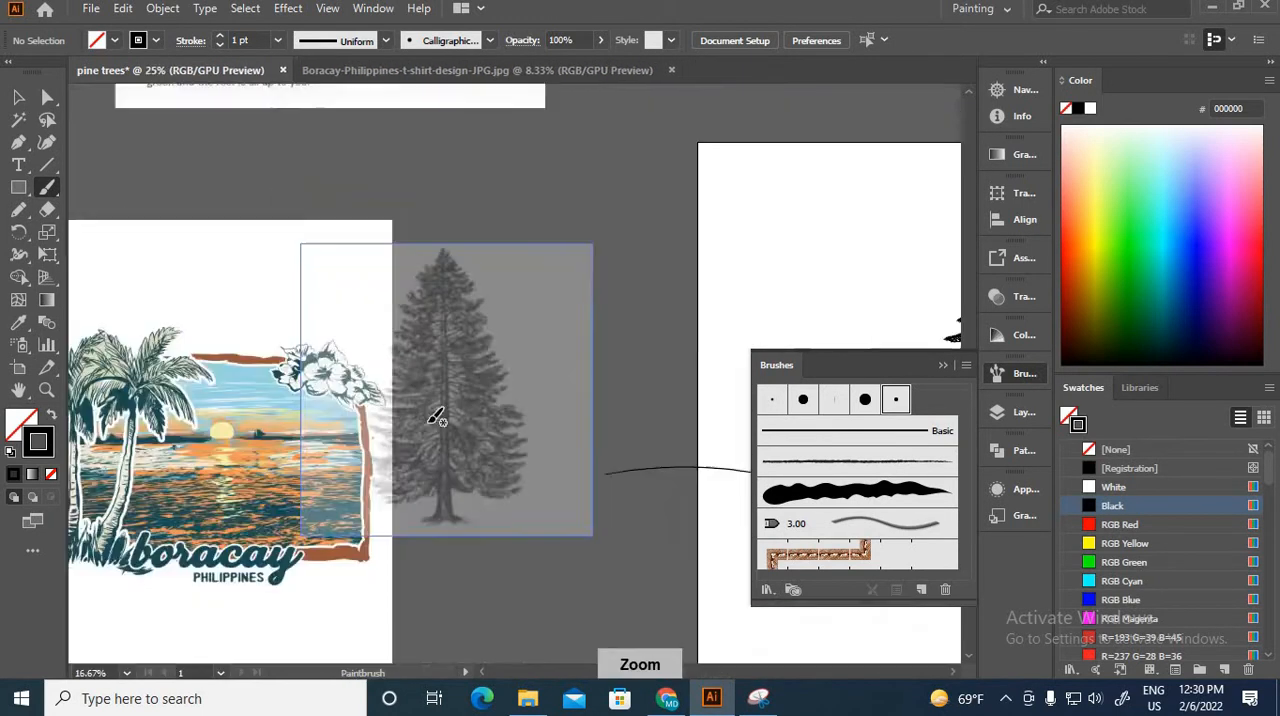
drag(684, 385, 482, 437)
scroll(466, 420, up, 9)
drag(314, 131, 417, 250)
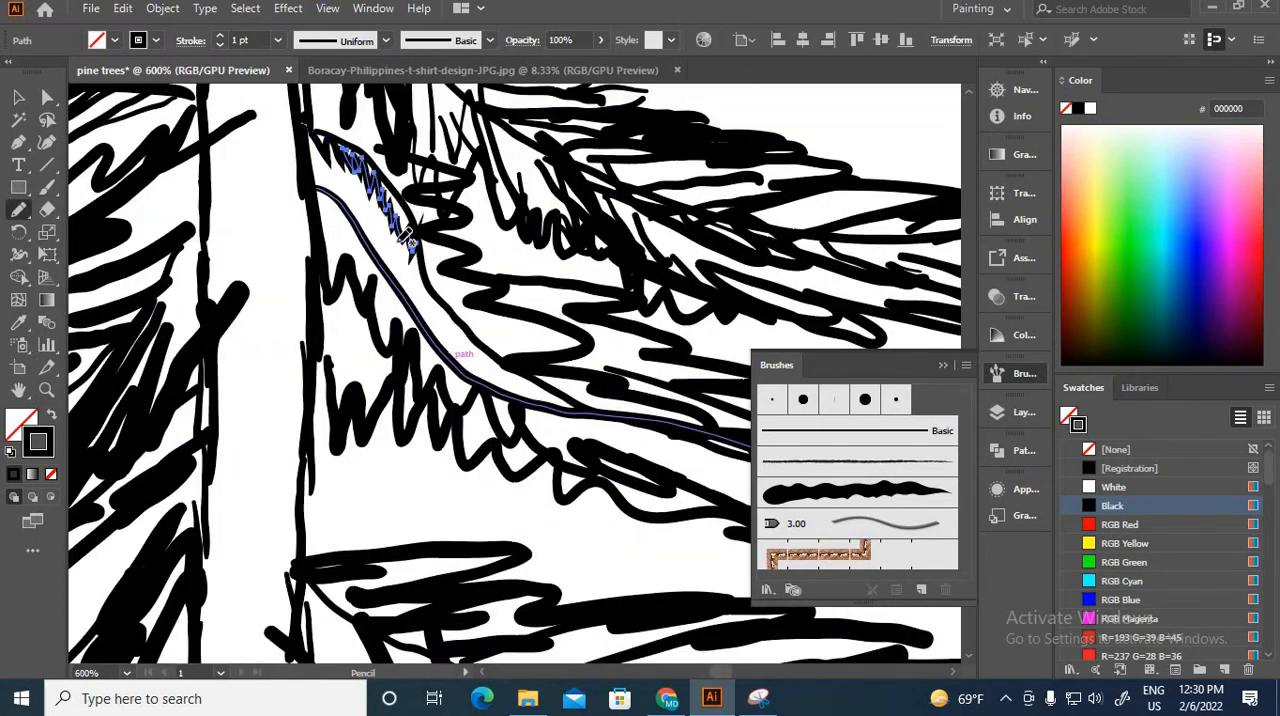
click(47, 187)
drag(343, 150, 406, 230)
drag(300, 142, 412, 244)
drag(342, 220, 390, 292)
drag(408, 340, 336, 250)
drag(258, 216, 316, 270)
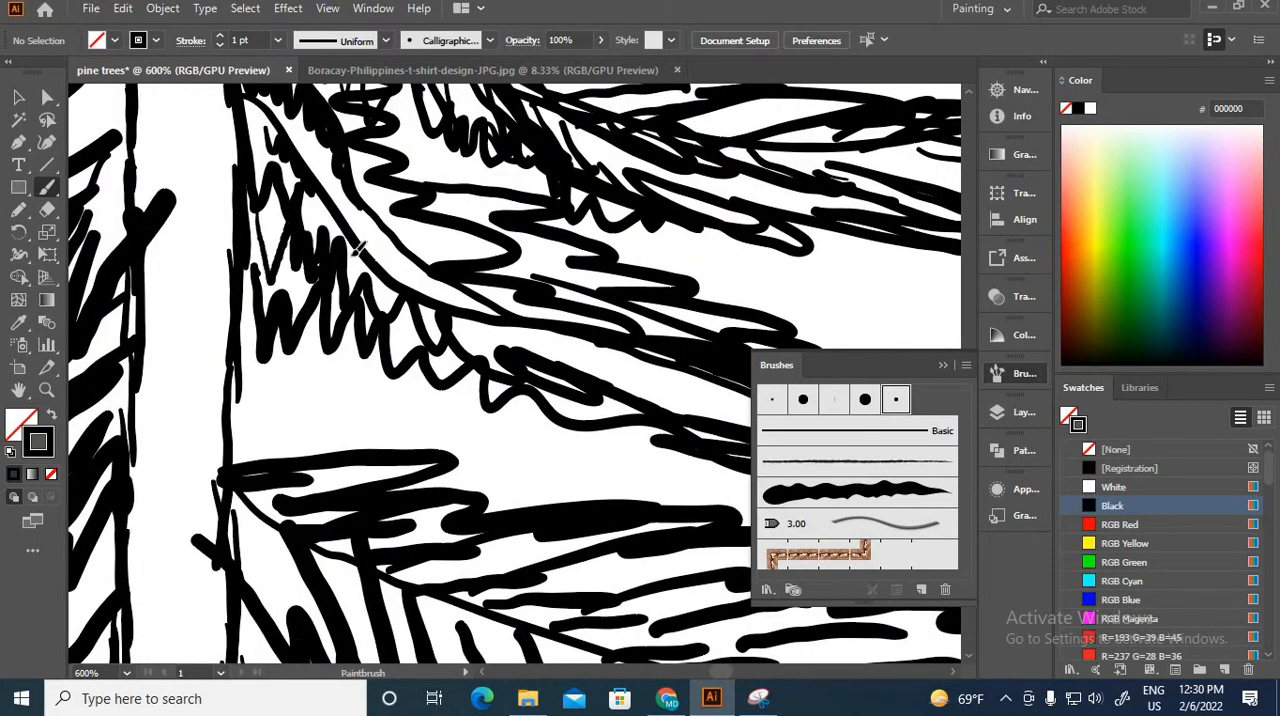
Step: Trace the gap at the right filler bough's trunk end with the Pencil tool and make it solid black without stroke
click(19, 210)
mouse_move(241, 339)
mouse_down()
mouse_move(326, 399)
mouse_move(262, 342)
mouse_move(241, 340)
mouse_up()
click(52, 414)
click(19, 98)
click(715, 295)
Step: Return to a black brush stroke without fill and paint a needled filler bough between the sixth and seventh left boughs
scroll(711, 312, down, 3)
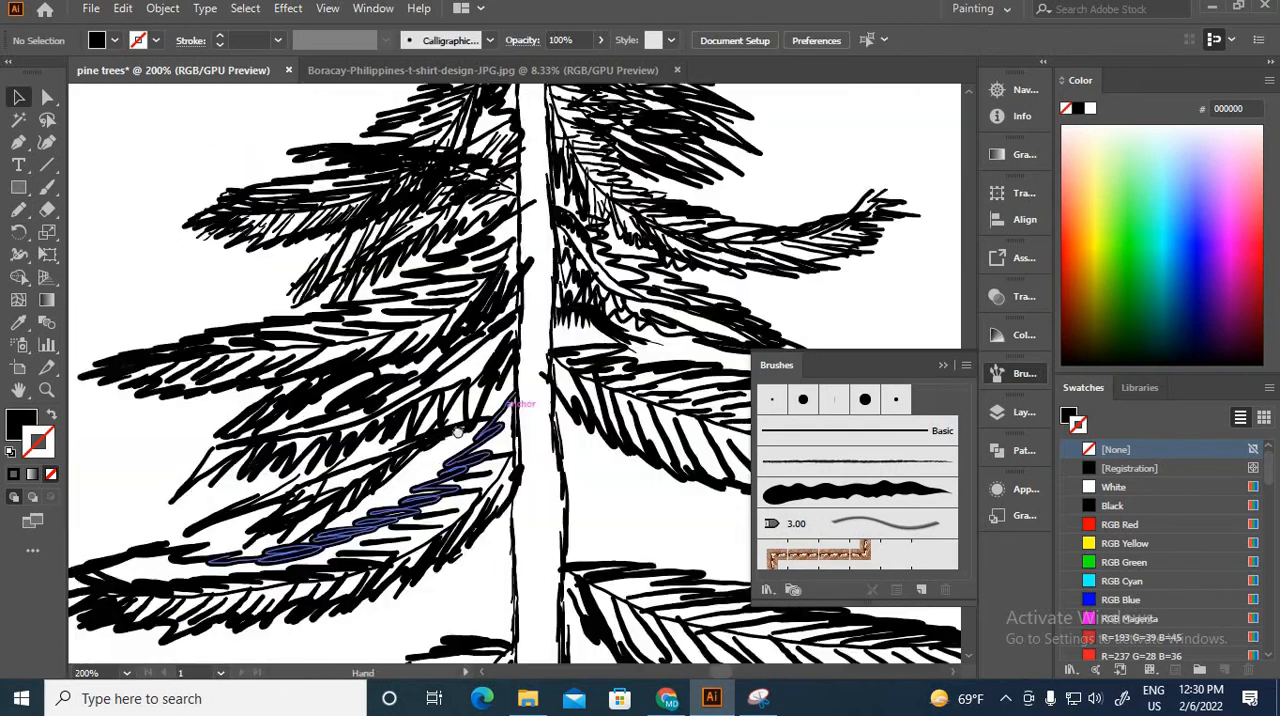
drag(520, 408, 462, 148)
click(47, 187)
key(shift+x)
drag(448, 290, 142, 482)
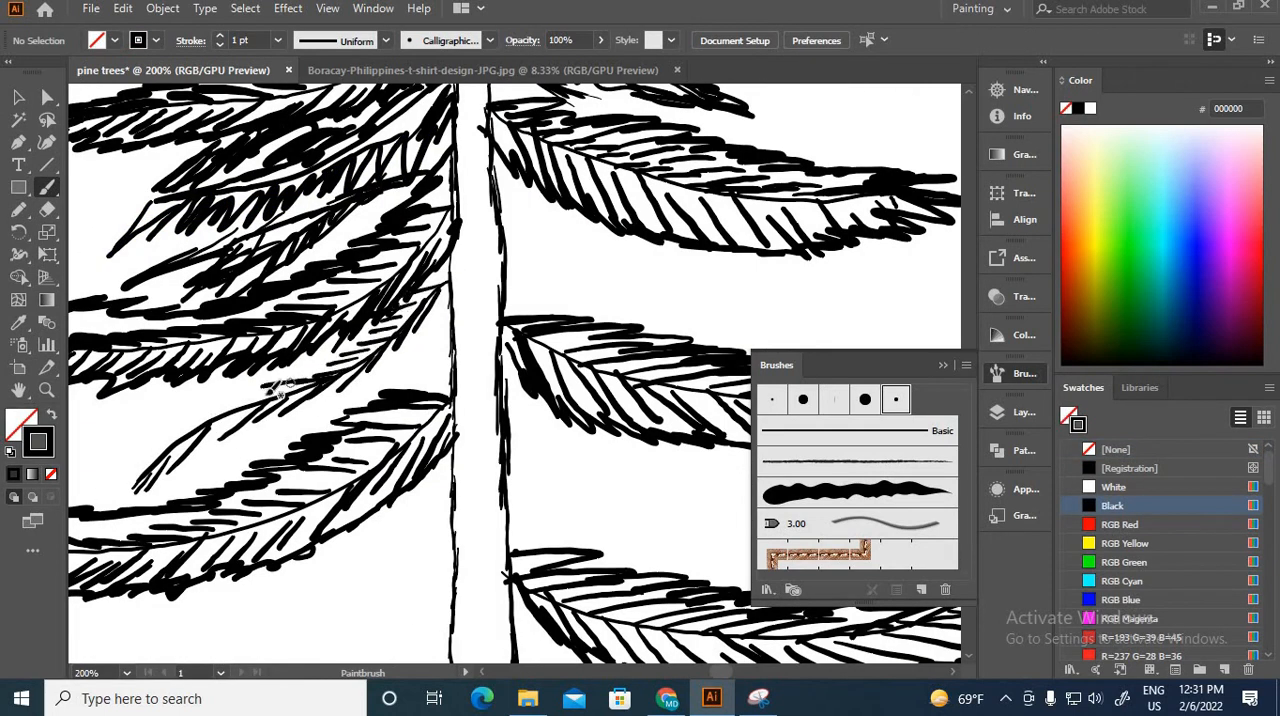
drag(268, 394, 204, 414)
drag(200, 432, 138, 486)
drag(300, 394, 236, 430)
drag(376, 354, 328, 396)
drag(382, 322, 346, 346)
Step: Darken the filler bough's underside with strokes reaching down across the seventh left bough
mouse_move(343, 369)
mouse_down()
mouse_move(270, 388)
mouse_move(308, 446)
mouse_up()
drag(318, 498, 288, 550)
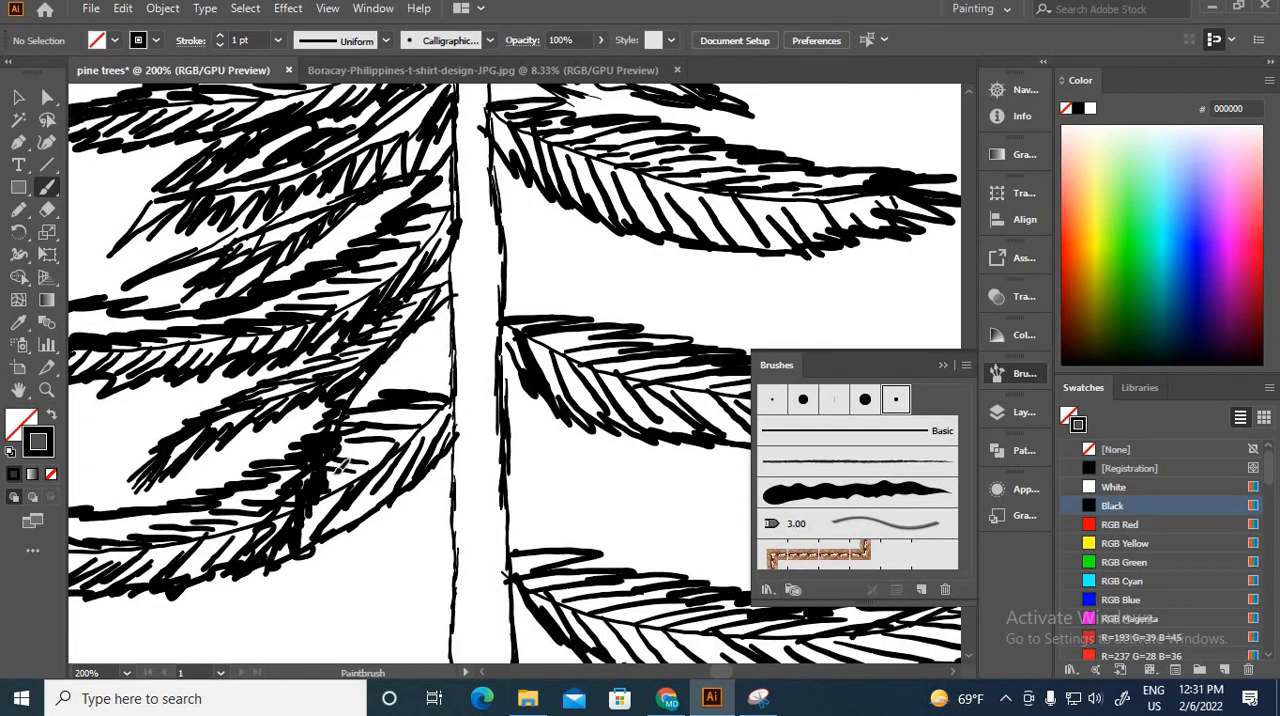
drag(458, 306, 362, 402)
Step: Draw a filler stem between the two right boughs below the upturned one and paint its upper needles
scroll(515, 380, down, 2)
scroll(535, 293, up, 3)
drag(455, 290, 750, 450)
drag(458, 290, 499, 303)
drag(468, 306, 628, 382)
mouse_move(712, 391)
mouse_down()
mouse_move(505, 385)
mouse_move(632, 446)
mouse_up()
Step: Paint the lower needles of the new right filler bough and build up its outer strokes toward the tip
drag(276, 338, 288, 371)
drag(382, 378, 414, 408)
drag(520, 428, 554, 468)
drag(312, 310, 424, 358)
drag(608, 446, 650, 504)
drag(270, 338, 530, 455)
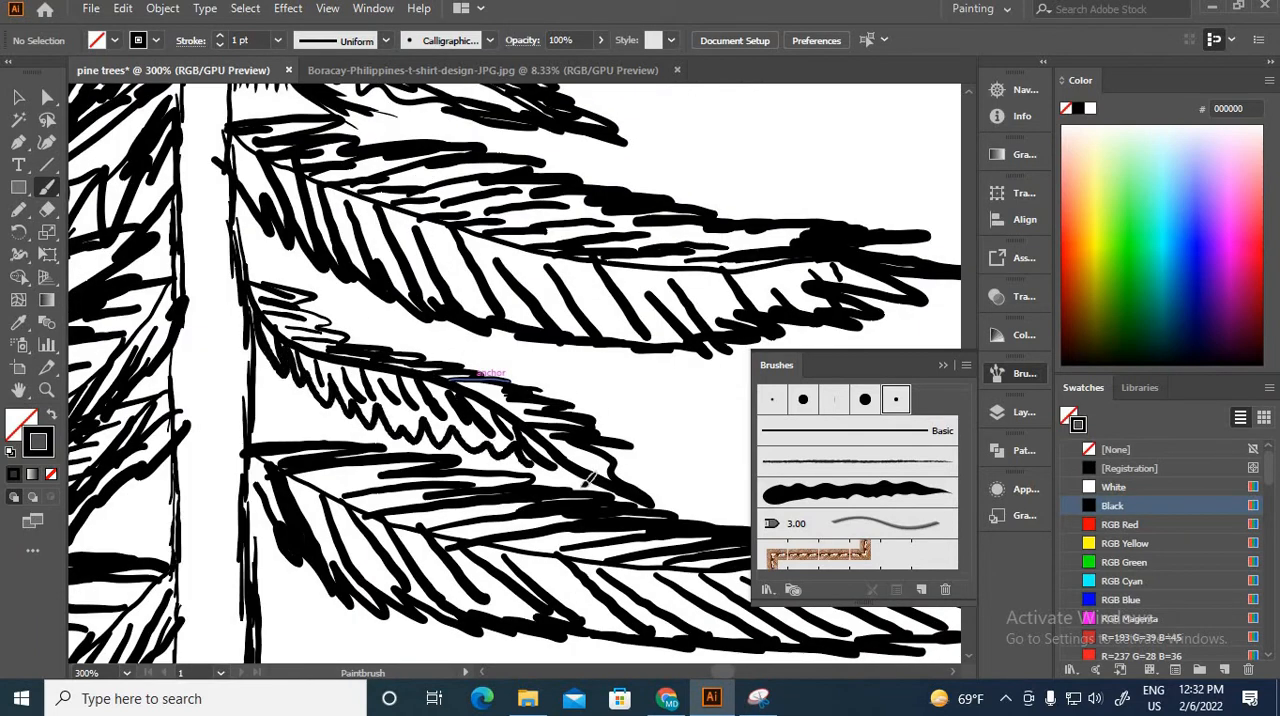
Step: Draw a longer stem just above the zigzag-edged right filler bough and paint short needles along it
key(ctrl+minus)
key(ctrl+minus)
key(ctrl+minus)
drag(430, 344, 656, 403)
key(ctrl+equal)
key(ctrl+equal)
key(ctrl+equal)
drag(345, 290, 400, 297)
drag(366, 306, 420, 319)
drag(396, 325, 460, 334)
mouse_move(515, 353)
mouse_down()
mouse_move(571, 357)
mouse_move(439, 398)
mouse_up()
mouse_move(490, 414)
mouse_down()
mouse_move(560, 436)
mouse_move(440, 420)
mouse_up()
Step: Thicken the longer right filler bough with dense overlapping needles from the trunk out to its tip
drag(300, 345, 560, 375)
drag(236, 330, 300, 374)
mouse_move(555, 412)
mouse_down()
mouse_move(613, 450)
mouse_move(416, 412)
mouse_up()
drag(606, 446, 655, 483)
drag(520, 458, 745, 530)
drag(420, 430, 540, 460)
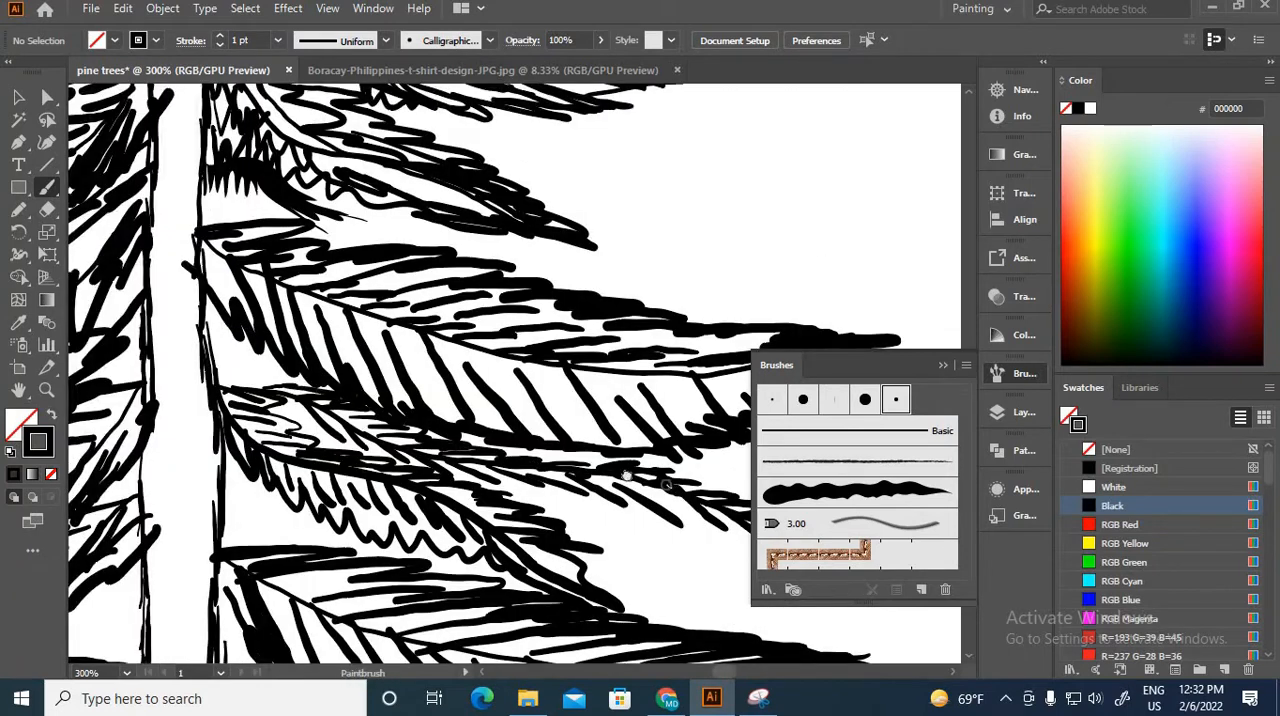
drag(645, 475, 395, 468)
drag(578, 504, 632, 533)
drag(348, 442, 416, 472)
drag(390, 470, 585, 480)
drag(286, 424, 335, 453)
Step: Draw a drooping filler stem beneath the upturned left bough and paint needles along its underside
key(ctrl+minus)
key(ctrl+minus)
key(ctrl+minus)
scroll(460, 518, down, 3)
drag(170, 490, 368, 403)
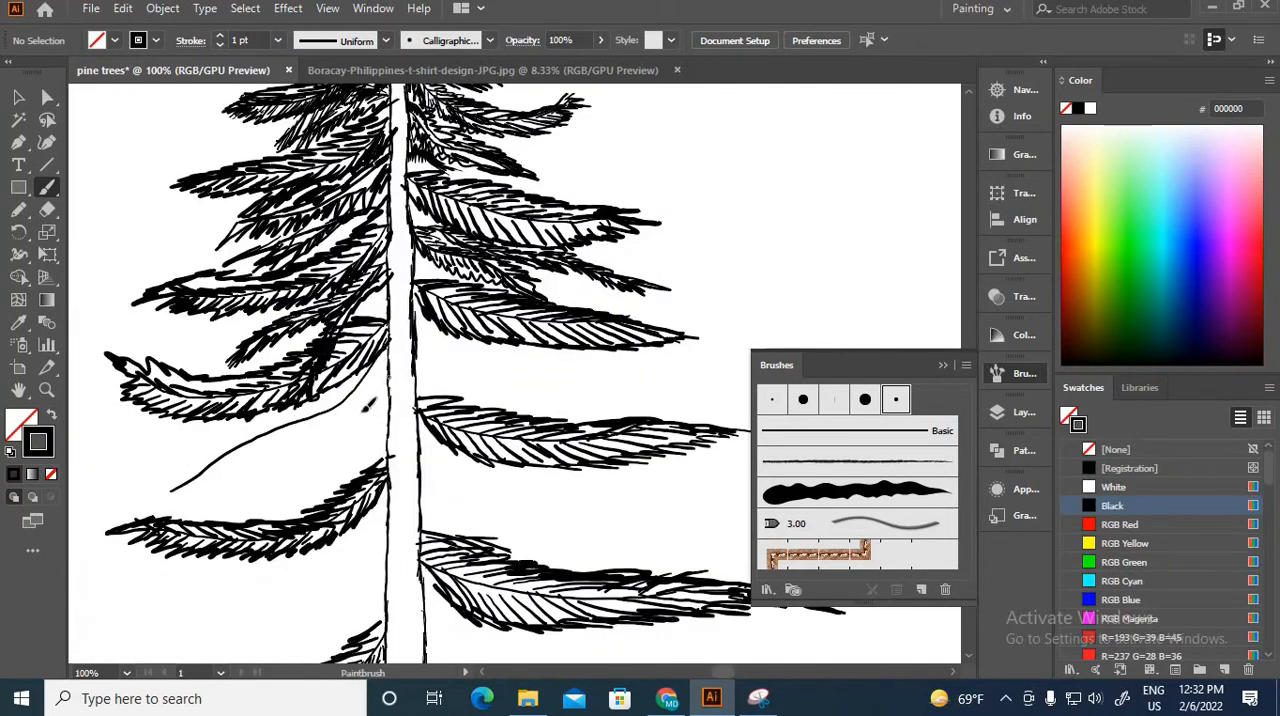
key(ctrl+plus)
key(ctrl+plus)
drag(232, 455, 618, 409)
drag(615, 316, 604, 354)
drag(583, 362, 556, 399)
drag(548, 396, 524, 423)
drag(502, 412, 473, 440)
drag(440, 432, 412, 466)
Step: Paint the upper needles of the drooping left filler bough, finish its tip and join it to the trunk
mouse_move(376, 462)
mouse_down()
mouse_move(350, 490)
mouse_move(272, 497)
mouse_up()
drag(375, 458, 322, 468)
drag(460, 420, 400, 432)
drag(568, 378, 500, 382)
drag(608, 322, 546, 355)
drag(236, 546, 190, 597)
drag(345, 485, 290, 525)
drag(612, 345, 668, 297)
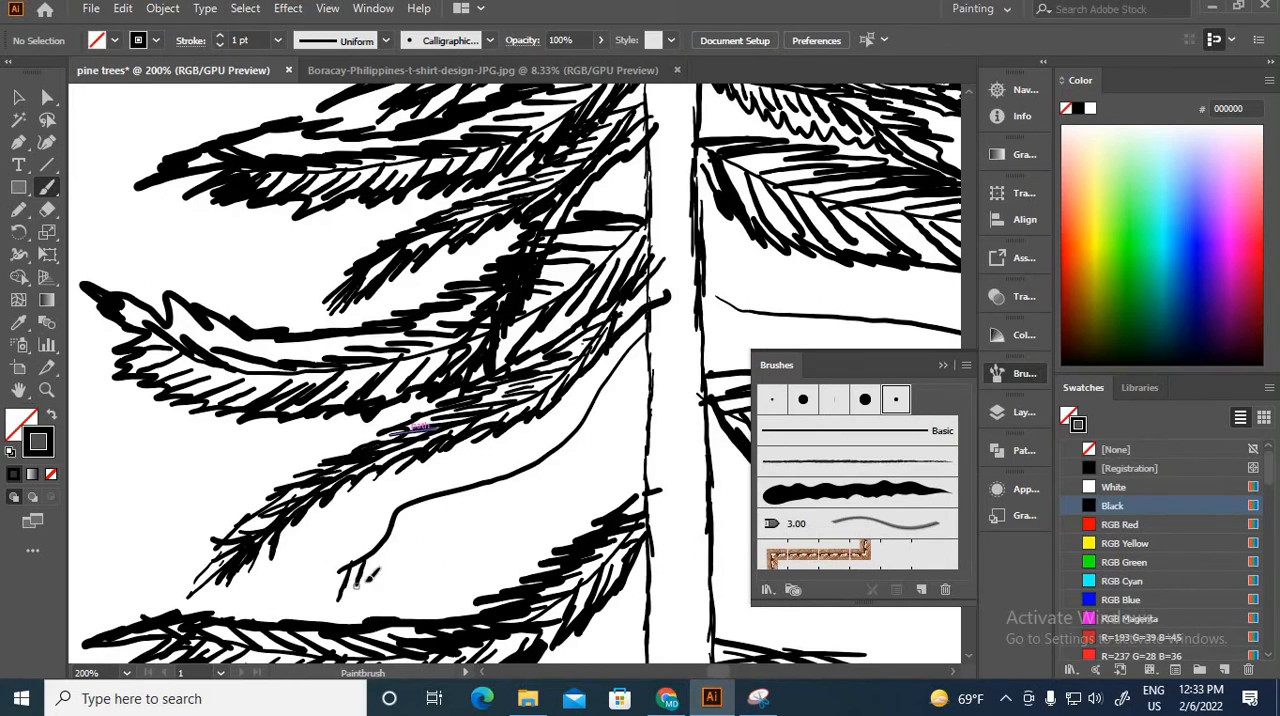
Step: Paint needles along both sides of the second drooping stem below the new left filler bough
drag(532, 464, 512, 490)
mouse_move(638, 354)
mouse_down()
mouse_move(604, 416)
mouse_move(428, 488)
mouse_up()
drag(392, 514, 330, 582)
drag(566, 416, 404, 496)
mouse_move(602, 418)
mouse_down()
mouse_move(564, 482)
mouse_move(420, 545)
mouse_up()
drag(330, 612, 405, 557)
drag(440, 510, 392, 566)
Step: Build up the second drooping left filler bough with denser strokes from its tip back to the trunk
key(ctrl+minus)
key(ctrl+minus)
key(ctrl+minus)
key(ctrl+minus)
key(ctrl+plus)
key(ctrl+plus)
key(ctrl+plus)
key(ctrl+plus)
drag(524, 484, 492, 584)
mouse_move(528, 484)
mouse_down()
mouse_move(543, 516)
mouse_move(452, 598)
mouse_up()
drag(500, 500, 462, 592)
mouse_move(534, 500)
mouse_down()
mouse_move(543, 524)
mouse_move(634, 374)
mouse_up()
mouse_move(712, 280)
mouse_down()
mouse_move(466, 408)
mouse_move(626, 410)
mouse_move(479, 414)
mouse_up()
Step: Paint the upper and lower needle rows of the filler stem in the next gap between right boughs
drag(480, 432, 683, 502)
drag(294, 440, 361, 478)
drag(356, 474, 458, 481)
drag(446, 488, 726, 528)
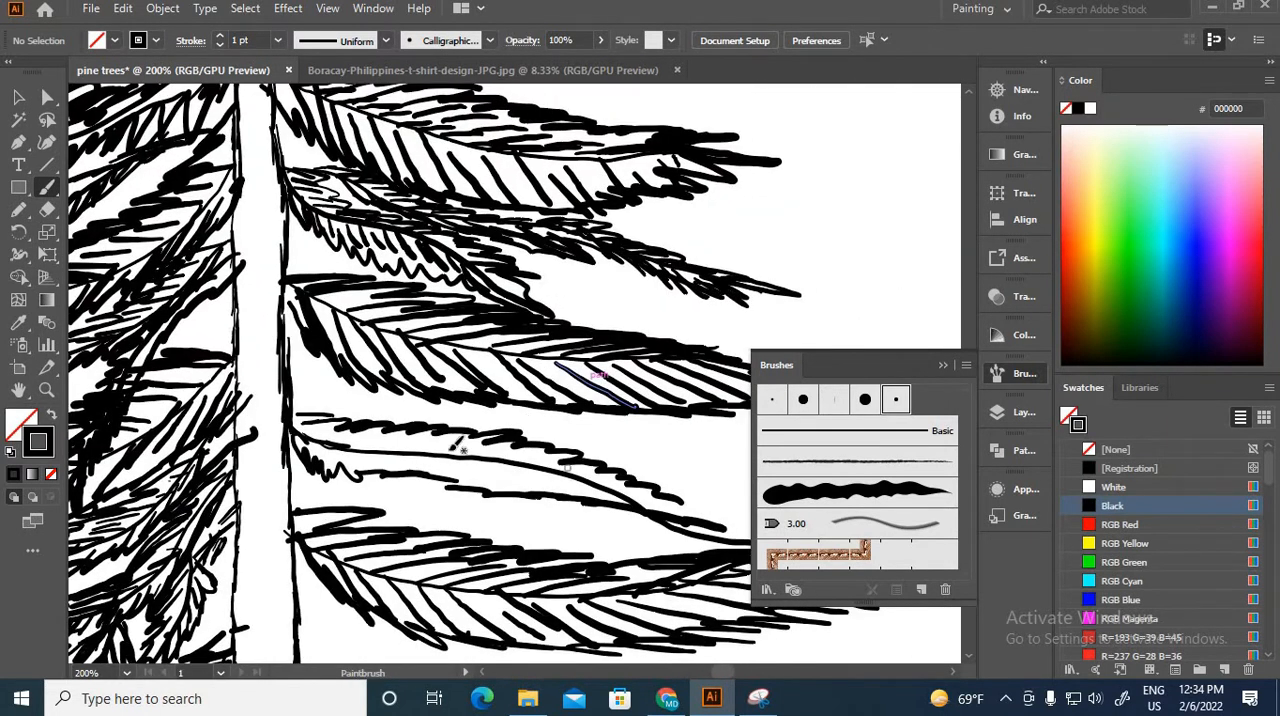
drag(362, 454, 386, 474)
drag(404, 456, 430, 479)
mouse_move(500, 466)
mouse_down()
mouse_move(532, 490)
mouse_move(592, 499)
mouse_up()
drag(376, 448, 442, 438)
Step: Draw a steeply drooping stem across the new right filler bough and over the bough below, and cover it with needles
drag(636, 473, 530, 382)
drag(186, 270, 562, 545)
drag(209, 289, 212, 322)
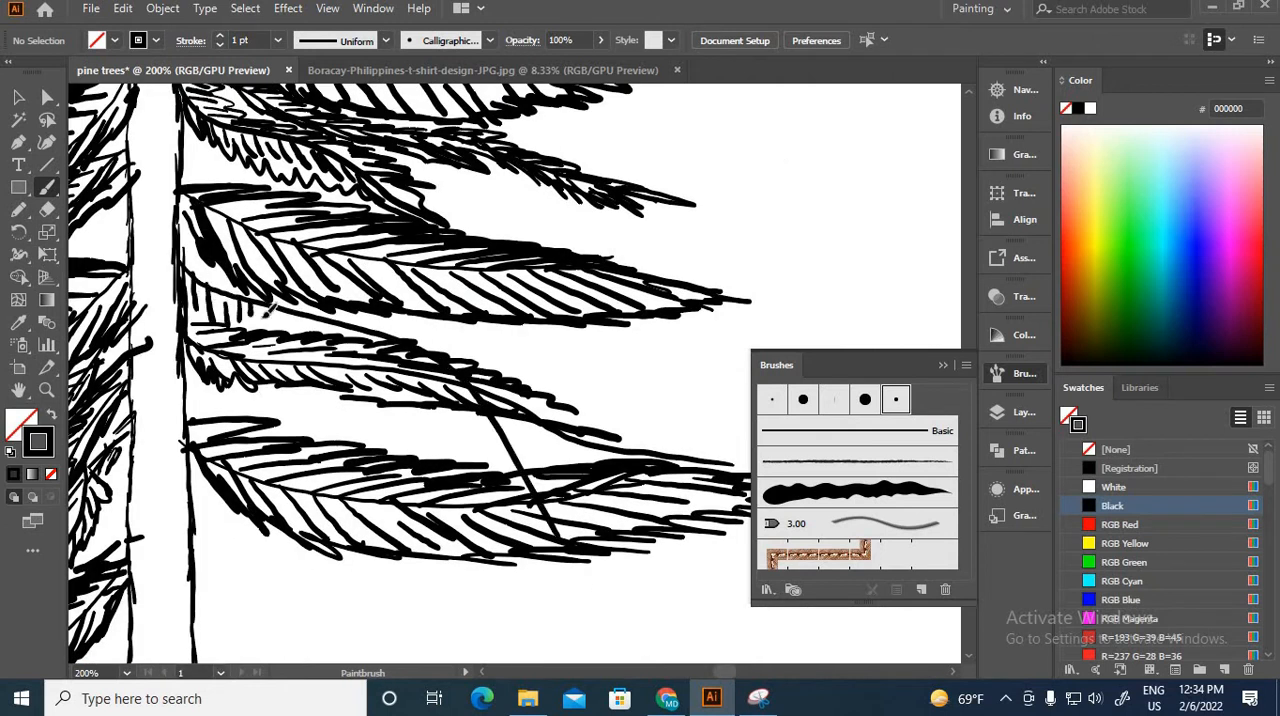
drag(196, 276, 238, 289)
drag(320, 306, 414, 329)
drag(384, 337, 445, 338)
drag(490, 384, 530, 390)
drag(504, 428, 533, 441)
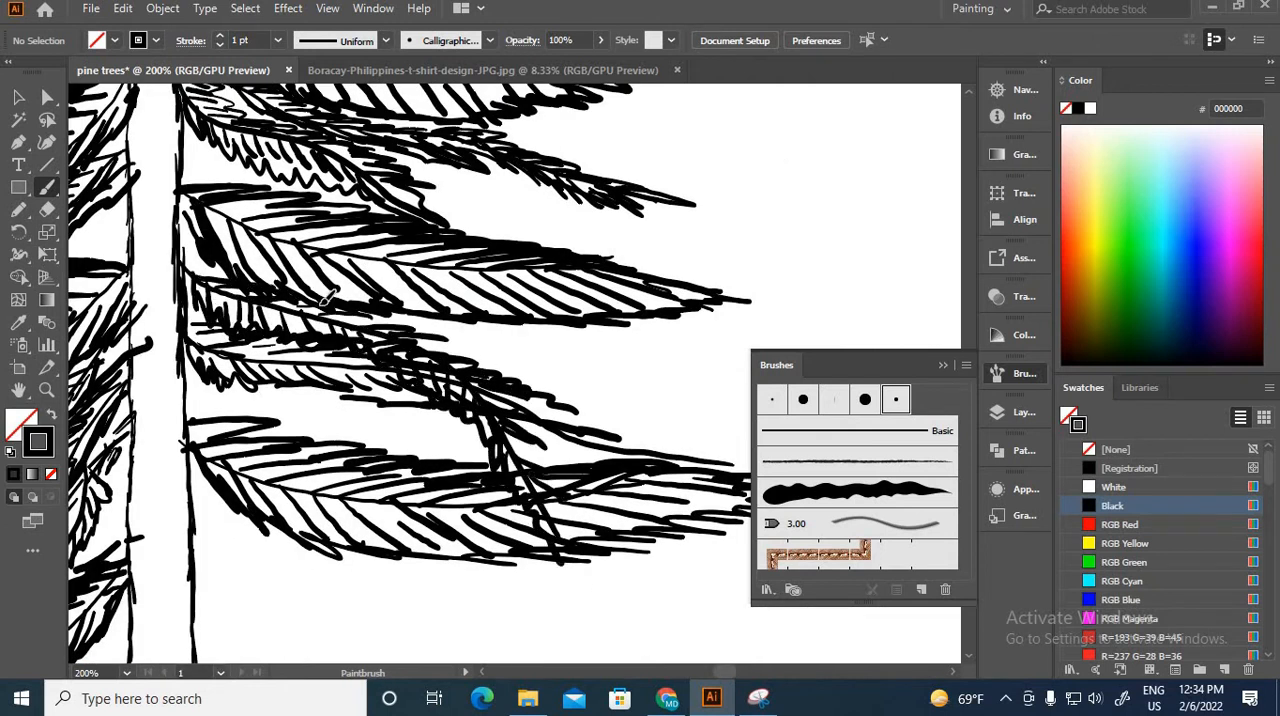
Step: Paint a short needled filler bough near the trunk, beneath the overlapping right filler boughs
drag(207, 376, 398, 434)
drag(284, 404, 342, 432)
drag(368, 410, 446, 458)
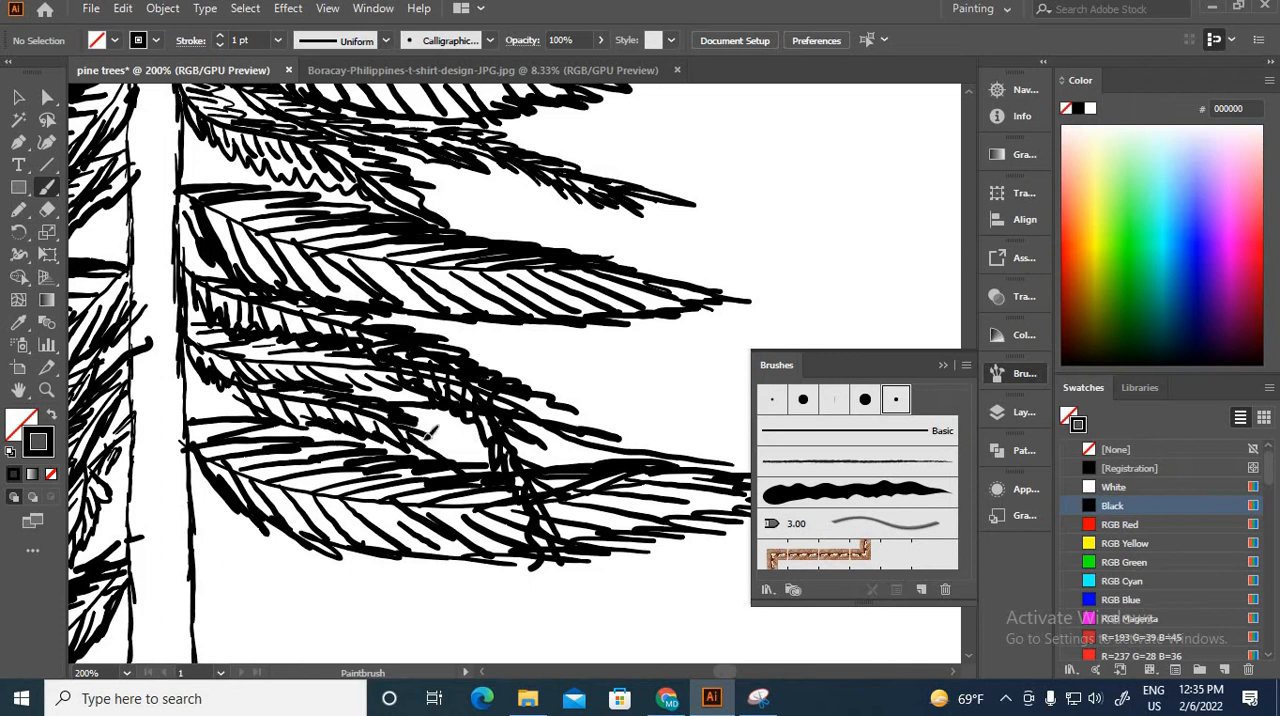
drag(406, 418, 438, 447)
drag(190, 390, 250, 414)
Step: Draw an outer filler stem right of the drooping bough and paint needles along both its sides
drag(470, 352, 730, 436)
mouse_move(476, 350)
mouse_down()
mouse_move(553, 352)
mouse_move(622, 388)
mouse_up()
drag(612, 402, 670, 419)
drag(530, 370, 576, 404)
drag(644, 428, 746, 462)
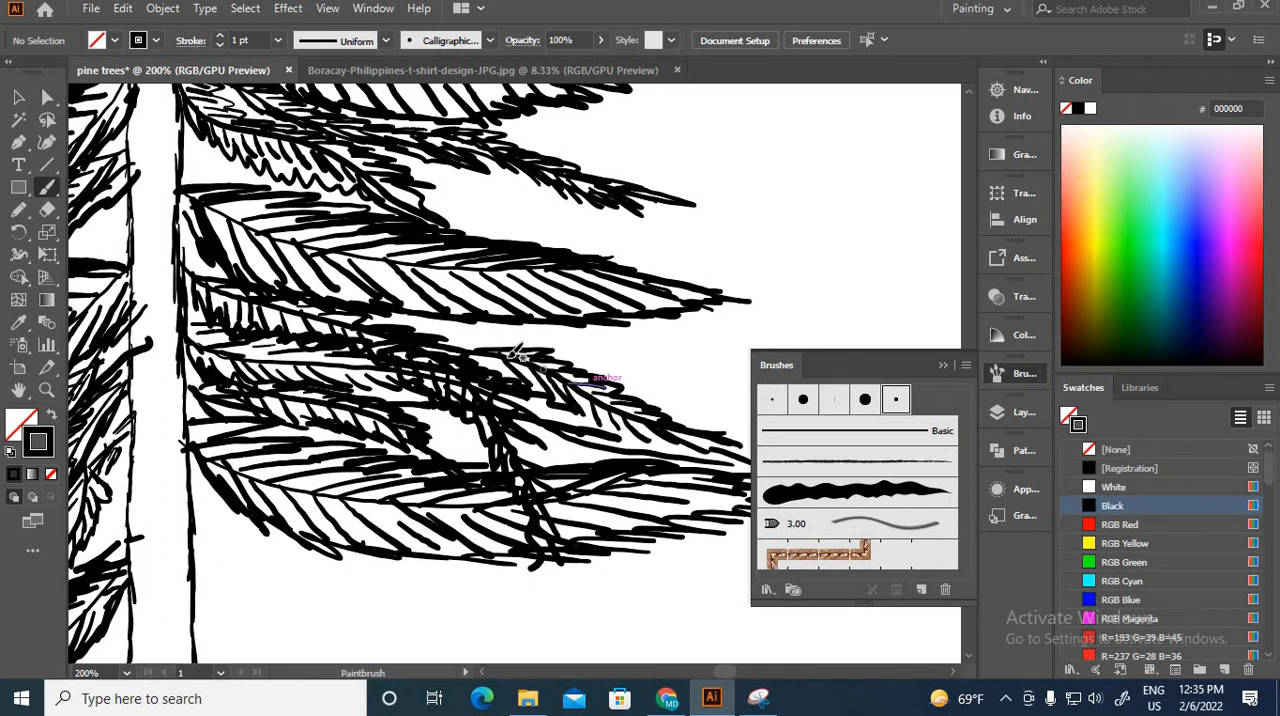
drag(556, 412, 638, 438)
drag(648, 440, 735, 455)
scroll(635, 320, down, 3)
drag(489, 391, 751, 477)
drag(490, 392, 531, 403)
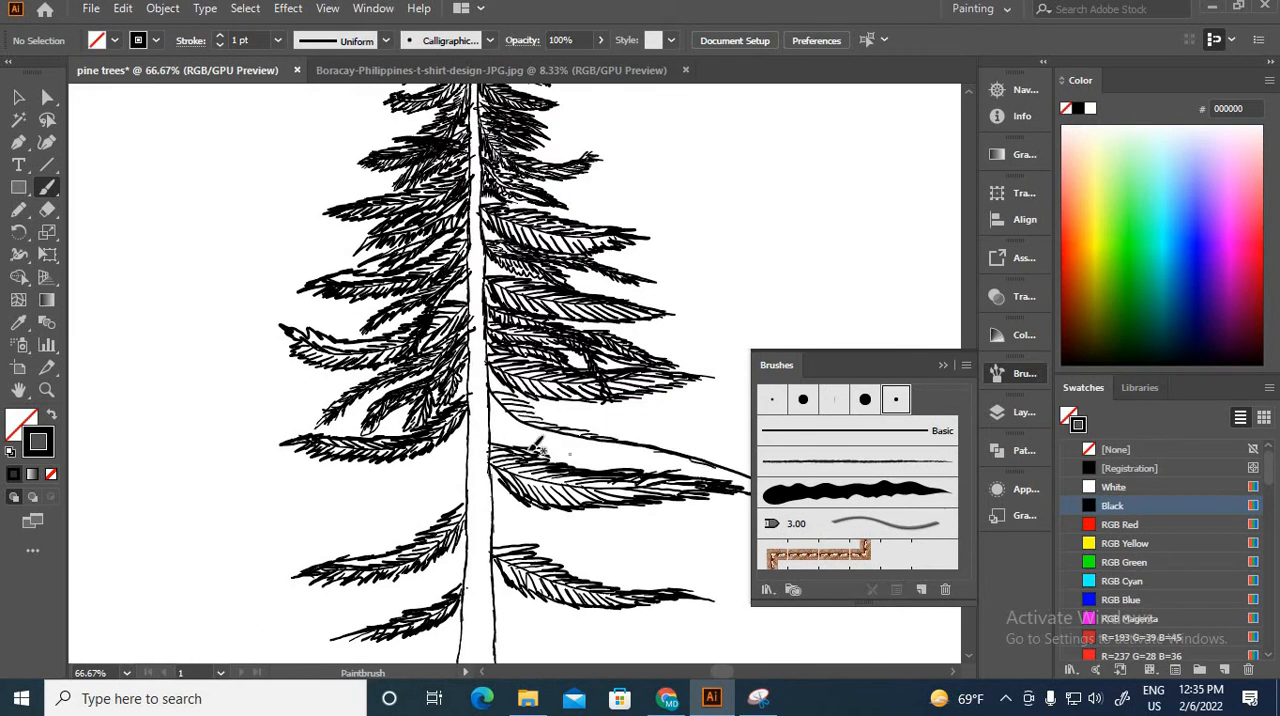
drag(535, 449, 516, 487)
scroll(500, 446, up, 2)
mouse_move(292, 345)
mouse_down()
mouse_move(538, 462)
mouse_move(664, 479)
mouse_up()
drag(286, 386, 711, 424)
drag(415, 382, 453, 405)
drag(484, 386, 532, 419)
drag(550, 394, 605, 430)
drag(628, 410, 678, 440)
drag(406, 379, 514, 371)
drag(535, 378, 607, 388)
drag(625, 400, 682, 410)
mouse_move(589, 457)
mouse_down()
mouse_move(434, 425)
mouse_move(560, 432)
mouse_up()
drag(560, 430, 650, 468)
drag(560, 458, 735, 510)
drag(600, 436, 708, 475)
drag(266, 410, 264, 462)
drag(308, 420, 380, 476)
drag(274, 448, 322, 434)
drag(430, 436, 388, 470)
mouse_move(282, 428)
mouse_down()
mouse_move(368, 464)
mouse_move(458, 448)
mouse_up()
drag(380, 448, 392, 476)
key(ctrl+minus)
key(ctrl+minus)
key(ctrl+minus)
key(ctrl+z)
key(ctrl+z)
key(ctrl+z)
key(ctrl+z)
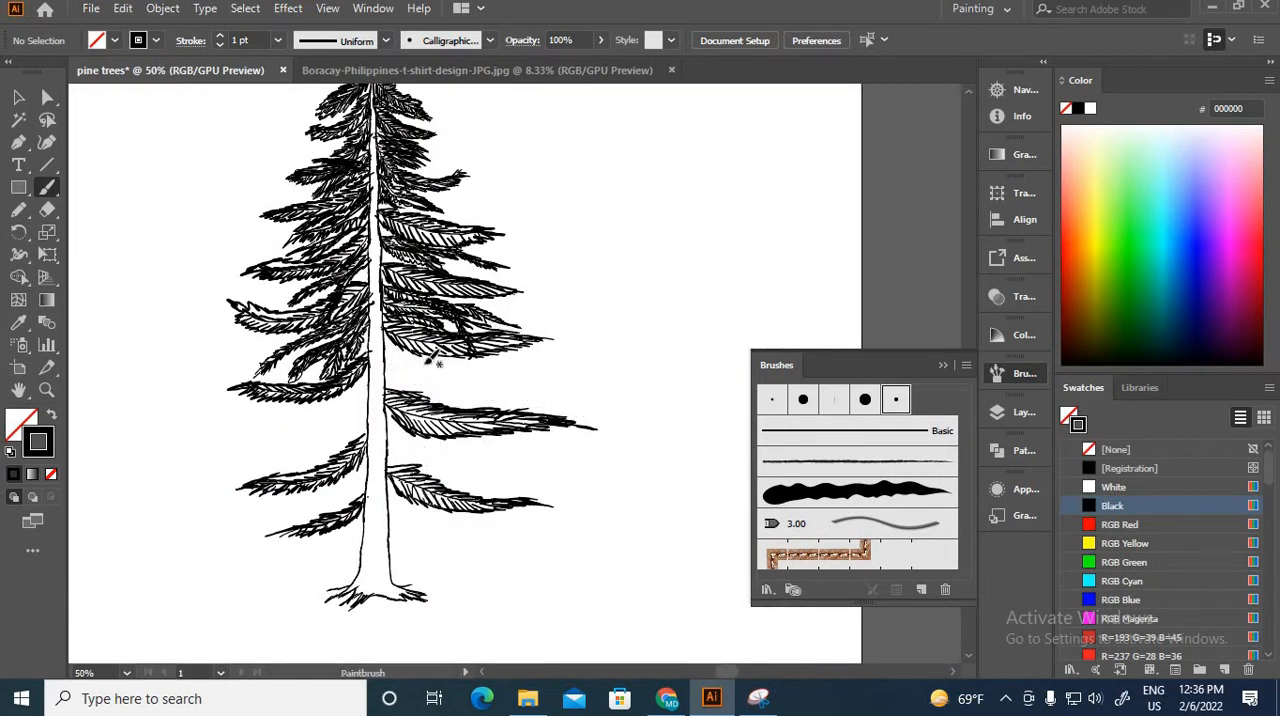
Step: Draw a drooping filler stem in the empty gap above the second-lowest right bough and paint its lower needles
key(ctrl+plus)
key(ctrl+plus)
key(ctrl+plus)
key(ctrl+plus)
key(ctrl+plus)
drag(240, 397, 626, 405)
mouse_move(126, 128)
mouse_down()
mouse_move(612, 498)
mouse_move(655, 650)
mouse_up()
drag(135, 180, 135, 248)
drag(145, 200, 163, 260)
mouse_move(170, 238)
mouse_down()
mouse_move(187, 277)
mouse_move(214, 291)
mouse_up()
drag(518, 388, 519, 470)
drag(570, 460, 556, 528)
drag(612, 514, 600, 594)
Step: Paint the drooping bough's upper needles, add a zigzag edge along its underside and thicken its upper side
drag(358, 298, 460, 318)
drag(480, 373, 582, 386)
drag(538, 434, 646, 460)
drag(608, 524, 690, 564)
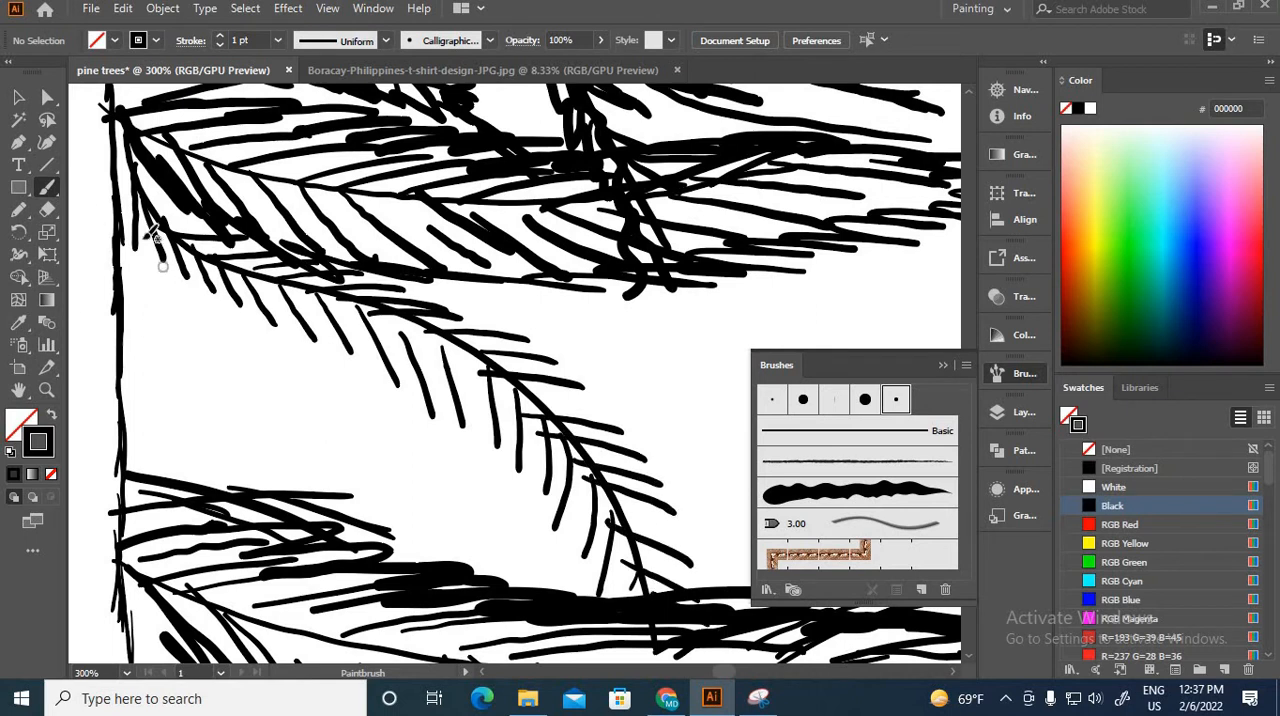
mouse_move(140, 226)
mouse_down()
mouse_move(407, 402)
mouse_move(616, 592)
mouse_up()
mouse_move(192, 218)
mouse_down()
mouse_move(618, 426)
mouse_move(662, 590)
mouse_up()
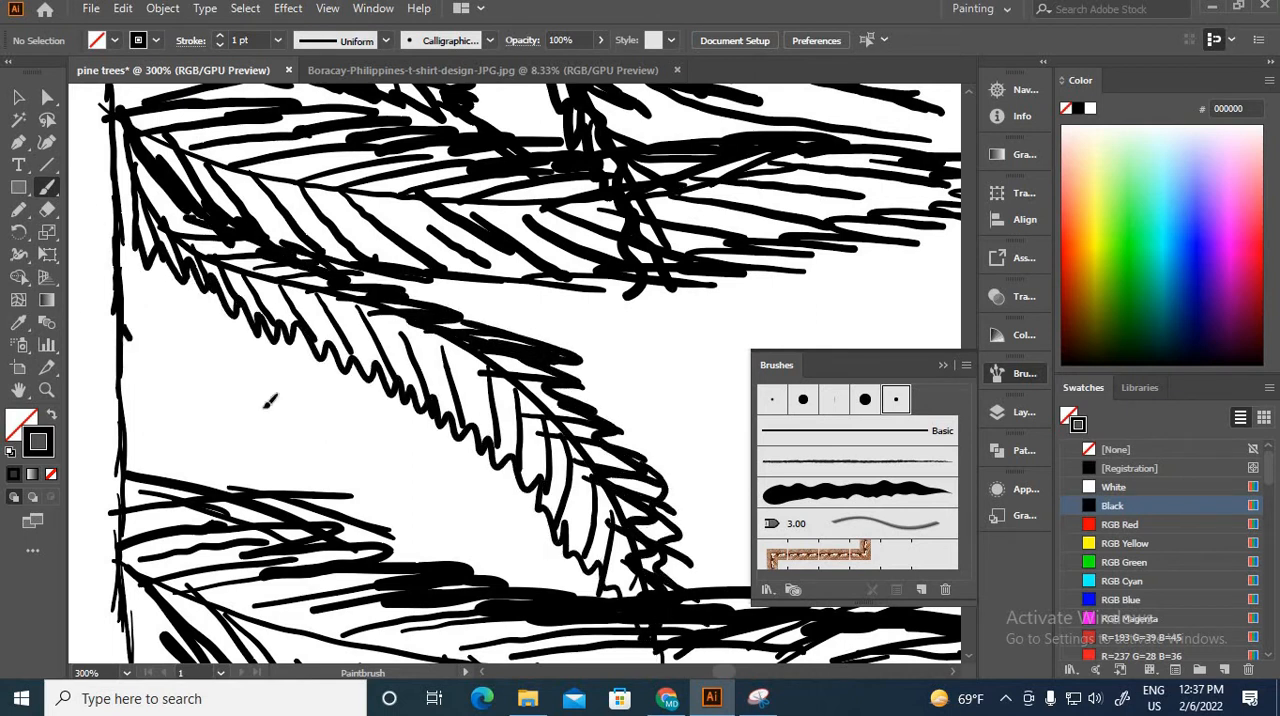
Step: Draw a filler stem from the trunk into the empty gap beneath the drooping right bough and paint needles along both its sides
drag(123, 330, 665, 433)
drag(178, 354, 220, 417)
drag(261, 402, 300, 439)
drag(336, 408, 370, 431)
drag(364, 414, 460, 430)
drag(162, 366, 240, 348)
drag(228, 394, 384, 362)
drag(122, 326, 270, 336)
drag(412, 364, 492, 354)
mouse_move(126, 356)
mouse_down()
mouse_move(208, 414)
mouse_move(476, 442)
mouse_up()
drag(584, 430, 734, 488)
Step: Draw a drooping filler bough from the trunk down toward the second-lowest left bough and paint needles along its outer side
key(ctrl+minus)
key(ctrl+minus)
key(ctrl+minus)
key(ctrl+minus)
key(ctrl+plus)
key(ctrl+plus)
mouse_move(402, 379)
mouse_down()
mouse_move(308, 508)
mouse_move(541, 471)
mouse_up()
mouse_move(485, 424)
mouse_down()
mouse_move(490, 461)
mouse_move(437, 504)
mouse_up()
drag(333, 549, 330, 587)
drag(305, 611, 378, 438)
drag(572, 212, 530, 240)
drag(466, 320, 382, 360)
drag(370, 438, 340, 482)
mouse_move(526, 250)
mouse_down()
mouse_move(340, 500)
mouse_move(572, 260)
mouse_move(560, 280)
mouse_up()
drag(364, 384, 296, 498)
drag(574, 298, 520, 344)
mouse_move(358, 398)
mouse_down()
mouse_move(320, 468)
mouse_move(278, 495)
mouse_up()
drag(336, 424, 292, 460)
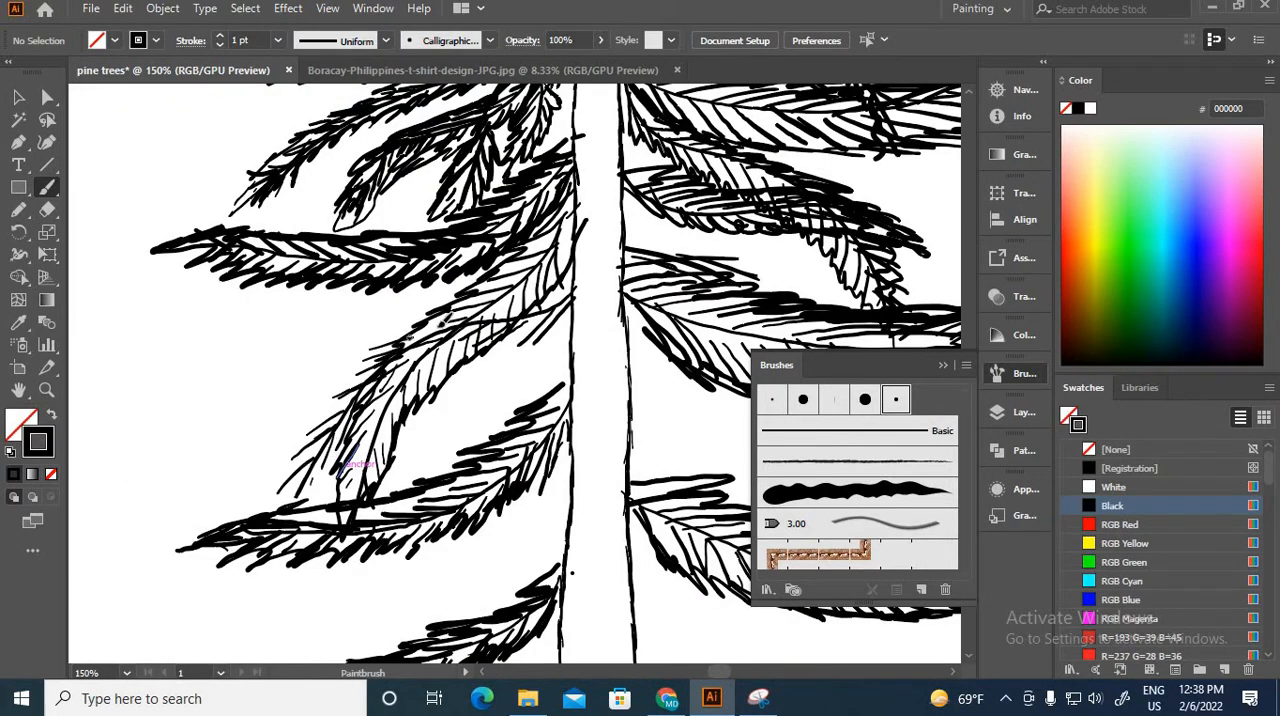
Step: Fill the drooping left bough and the gap between it and the trunk with more dense needles
drag(512, 312, 424, 328)
mouse_move(466, 296)
mouse_down()
mouse_move(378, 342)
mouse_move(280, 504)
mouse_up()
drag(432, 372, 296, 506)
drag(572, 306, 400, 384)
mouse_move(552, 328)
mouse_down()
mouse_move(438, 438)
mouse_move(431, 470)
mouse_up()
mouse_move(545, 334)
mouse_down()
mouse_move(545, 371)
mouse_move(562, 353)
mouse_up()
drag(520, 343, 456, 400)
drag(556, 316, 442, 406)
drag(448, 412, 426, 438)
drag(492, 404, 390, 490)
drag(542, 360, 500, 412)
drag(585, 299, 564, 348)
Step: Draw an outer filler stem sloping left beneath the long horizontal left bough and paint needles along both its sides
key(ctrl+minus)
key(ctrl+minus)
key(ctrl+minus)
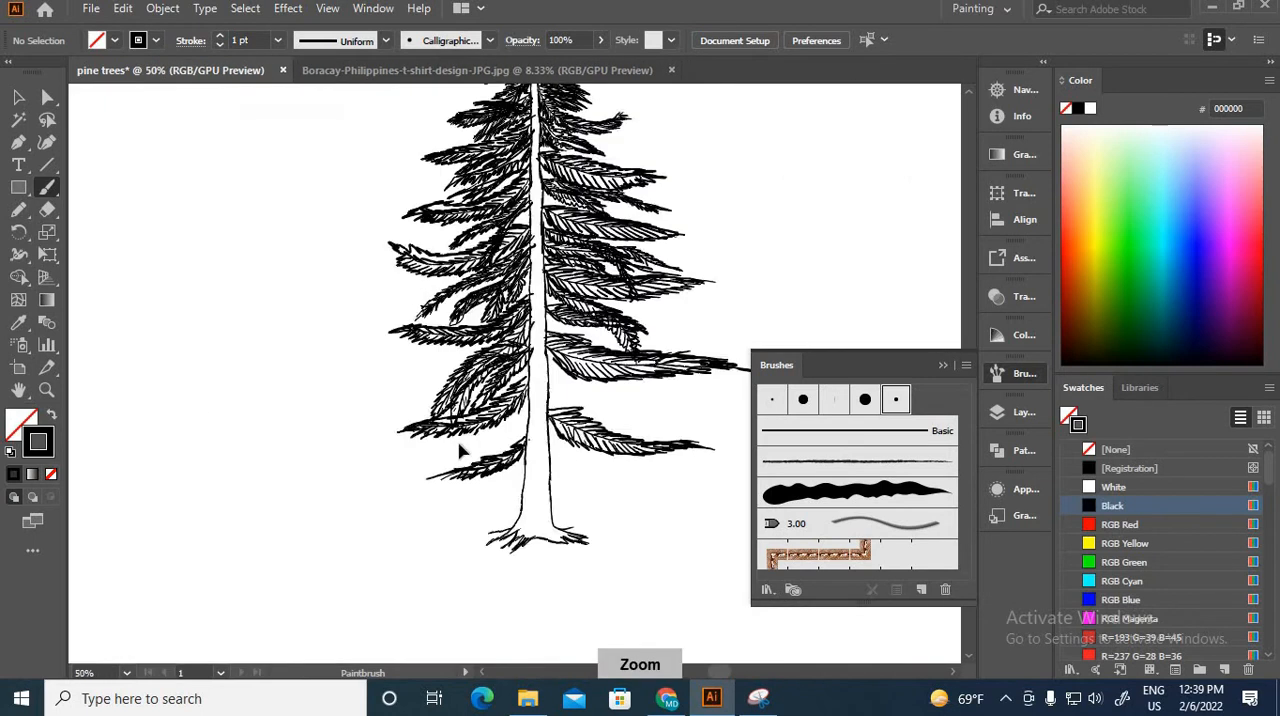
key(ctrl+equal)
key(ctrl+equal)
key(ctrl+equal)
mouse_move(408, 289)
mouse_down()
mouse_move(168, 383)
mouse_move(162, 420)
mouse_up()
mouse_move(282, 336)
mouse_down()
mouse_move(250, 374)
mouse_move(156, 376)
mouse_up()
drag(268, 342, 218, 324)
drag(350, 294, 300, 300)
drag(160, 385, 110, 446)
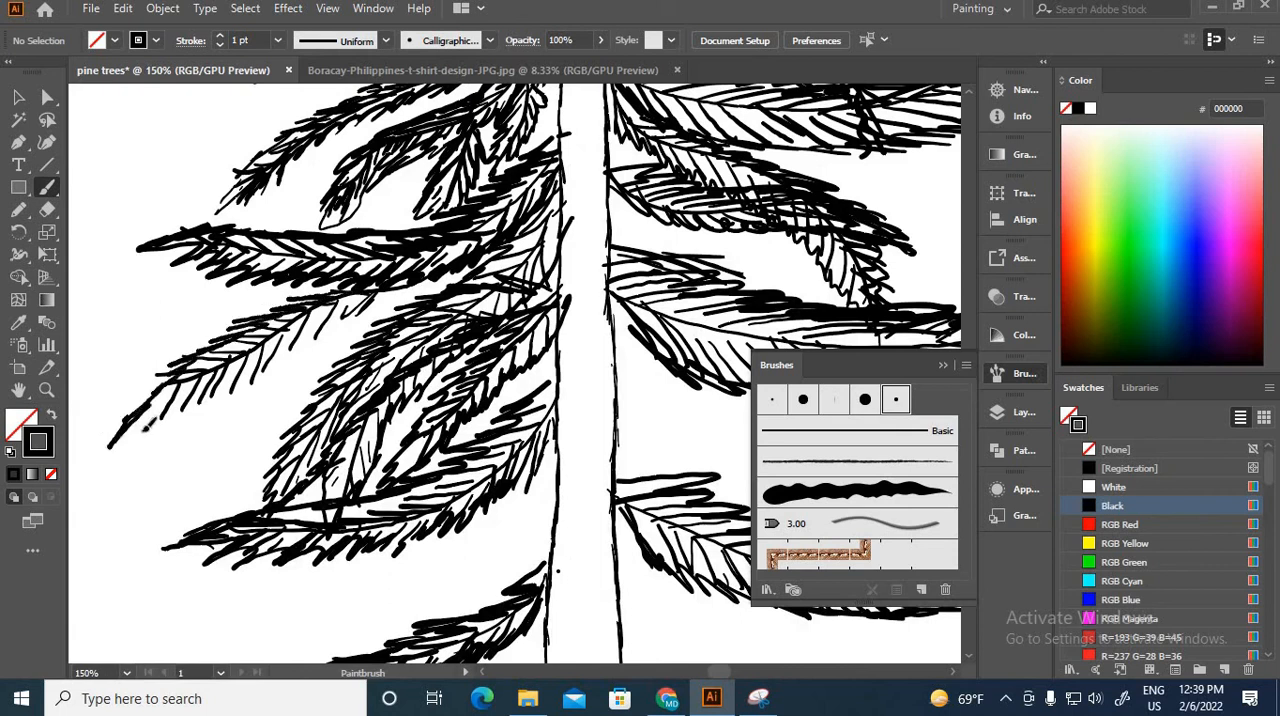
drag(256, 362, 138, 440)
drag(380, 300, 252, 364)
drag(440, 292, 370, 302)
Step: Paint needles on the outer filler stem beneath the second-lowest left bough, out to its tip
key(ctrl+minus)
key(ctrl+minus)
key(ctrl+minus)
key(ctrl+minus)
key(ctrl+equal)
key(ctrl+equal)
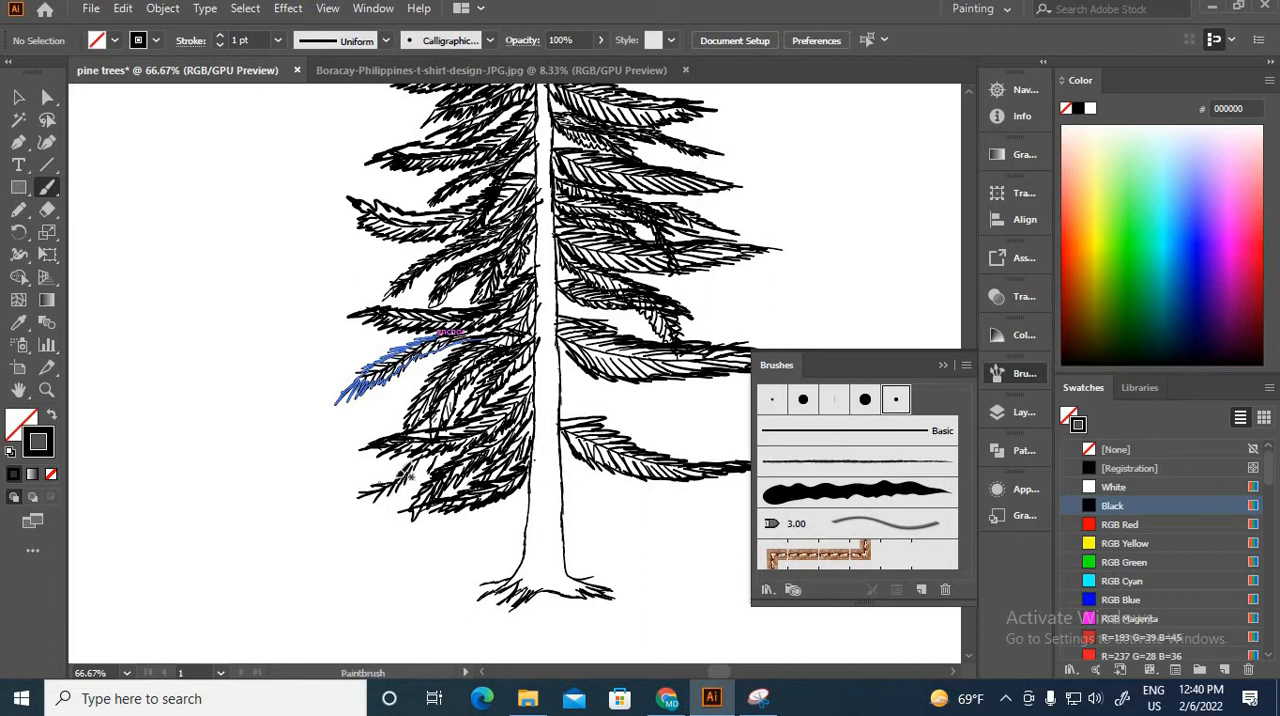
drag(420, 456, 380, 482)
drag(380, 488, 346, 511)
Step: Draw a filler stem from the trunk between the two lowest right boughs and paint needles on both its sides
drag(571, 471, 420, 580)
drag(411, 486, 536, 564)
drag(417, 491, 415, 506)
drag(427, 494, 430, 512)
drag(440, 496, 445, 514)
mouse_move(452, 499)
mouse_down()
mouse_move(457, 518)
mouse_move(505, 540)
mouse_up()
drag(430, 480, 485, 492)
Step: Needle an outer filler bough between the two lowest right boughs and paint another filler bough beneath the lowest one
drag(617, 520, 556, 537)
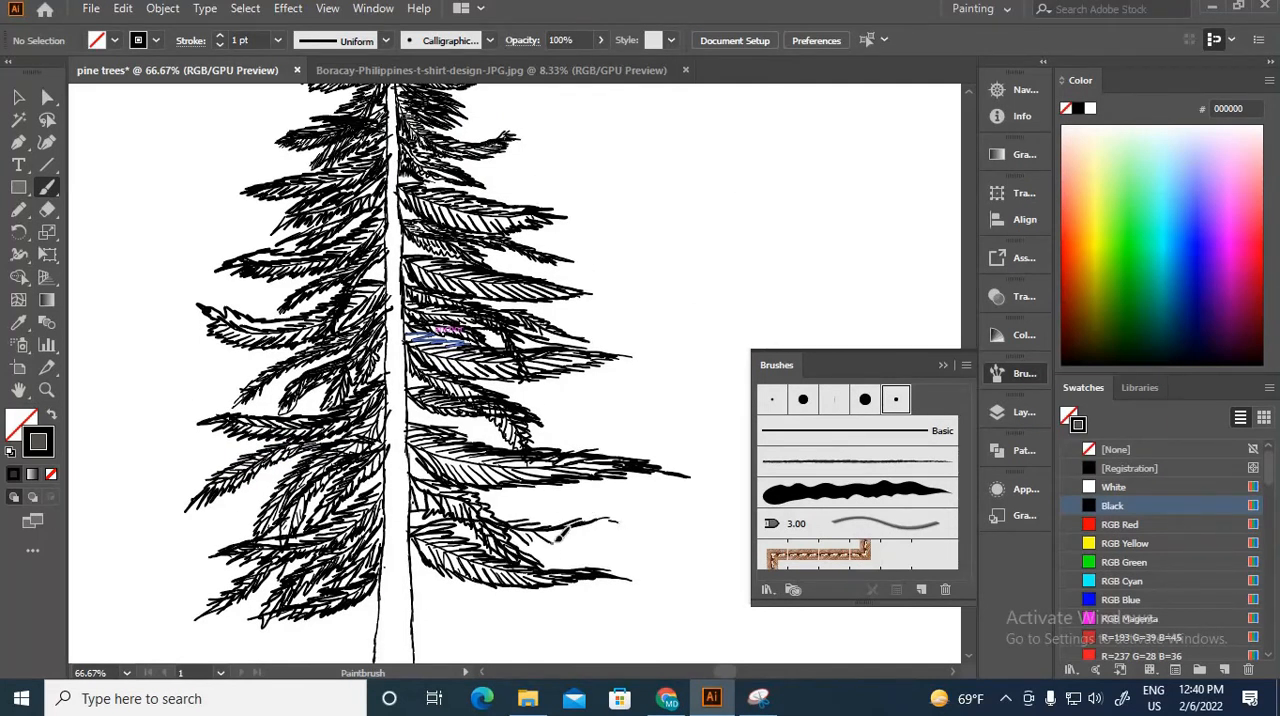
drag(486, 487, 622, 520)
drag(503, 493, 513, 512)
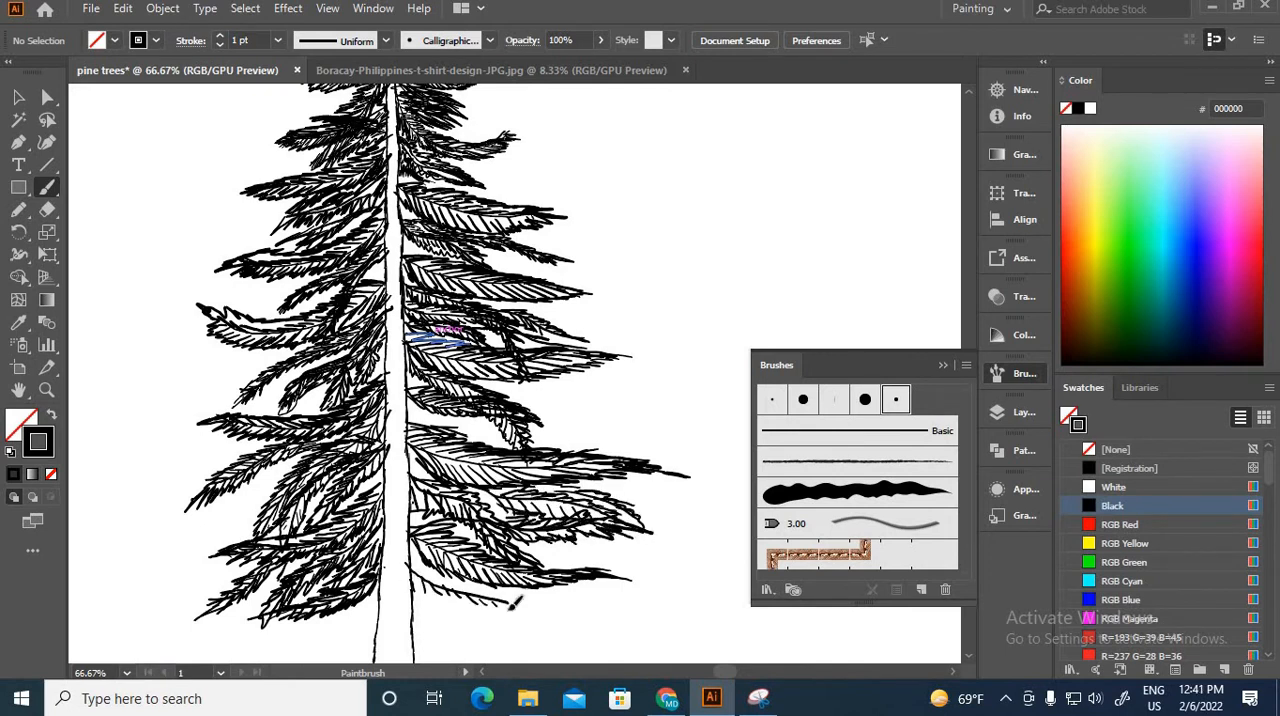
drag(430, 565, 574, 615)
drag(476, 602, 421, 573)
Step: Paint two needled filler boughs in the outer gaps above the long, heavily inked lower right bough
key(ctrl+minus)
key(ctrl+minus)
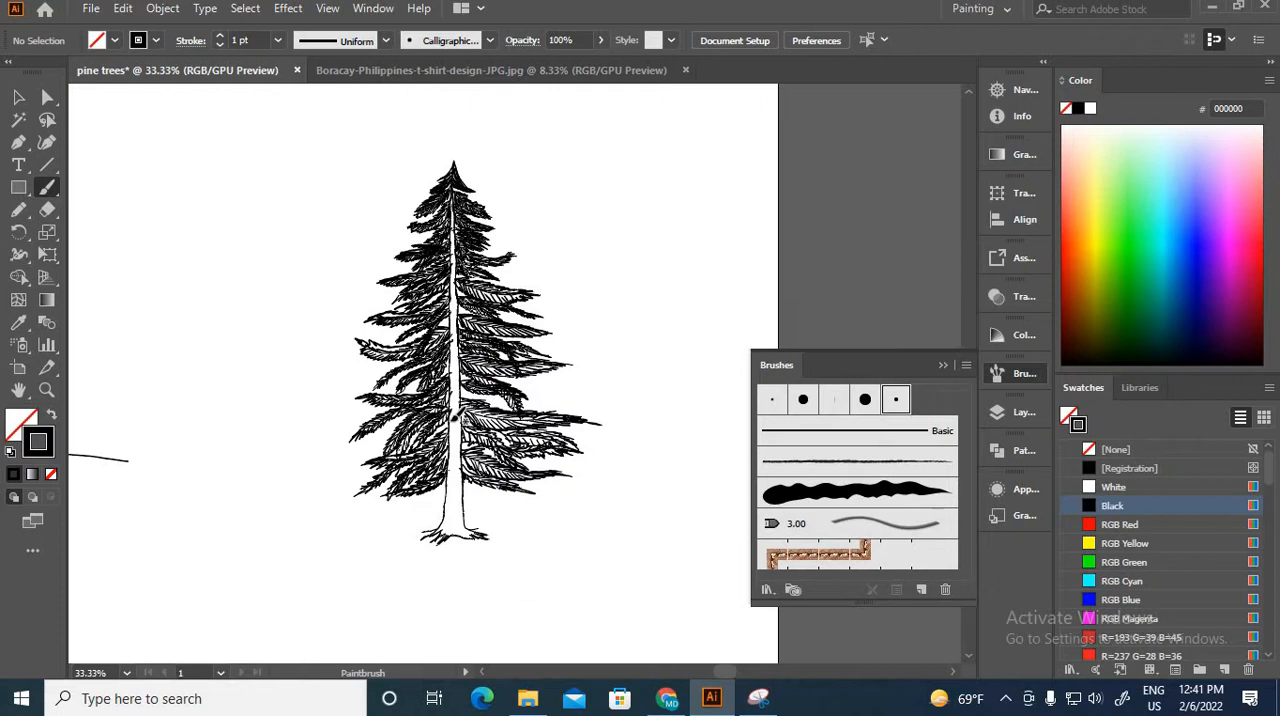
key(ctrl+minus)
key(ctrl+minus)
key(ctrl+minus)
key(ctrl+minus)
key(ctrl+plus)
key(ctrl+plus)
key(ctrl+plus)
key(ctrl+plus)
key(ctrl+plus)
key(ctrl+plus)
key(ctrl+plus)
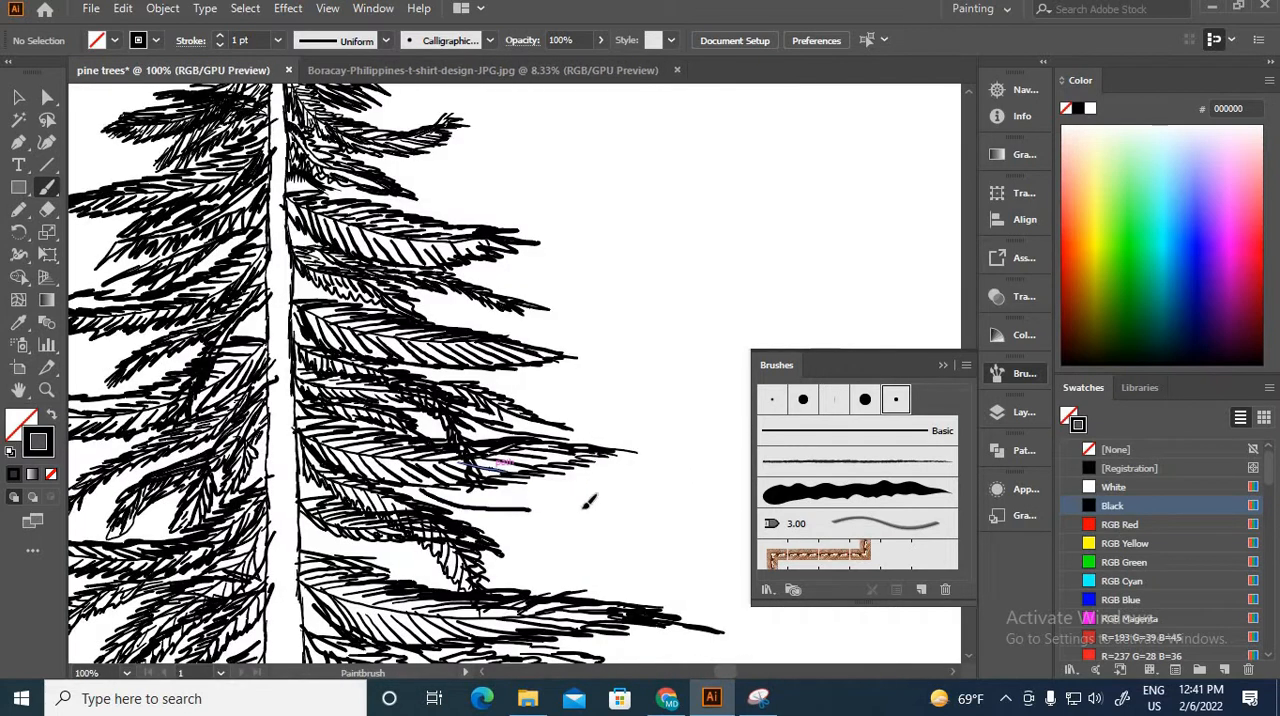
drag(437, 489, 592, 505)
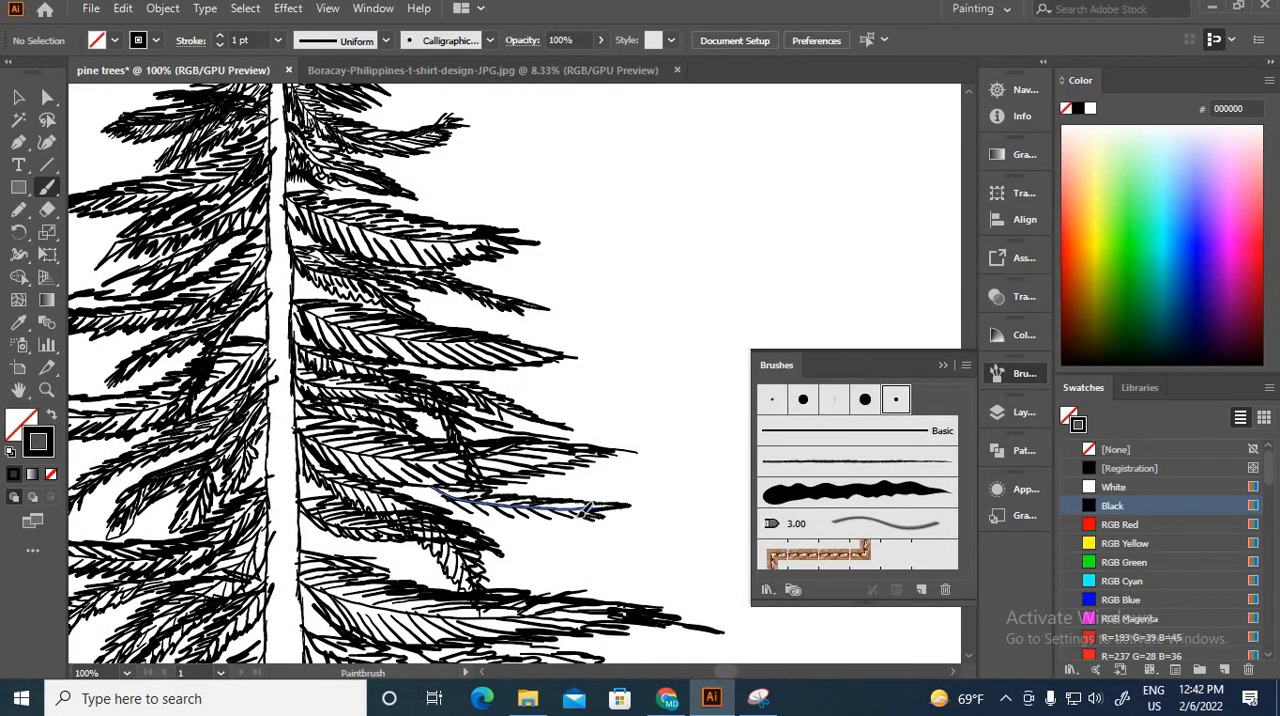
drag(630, 577, 541, 547)
drag(662, 585, 509, 552)
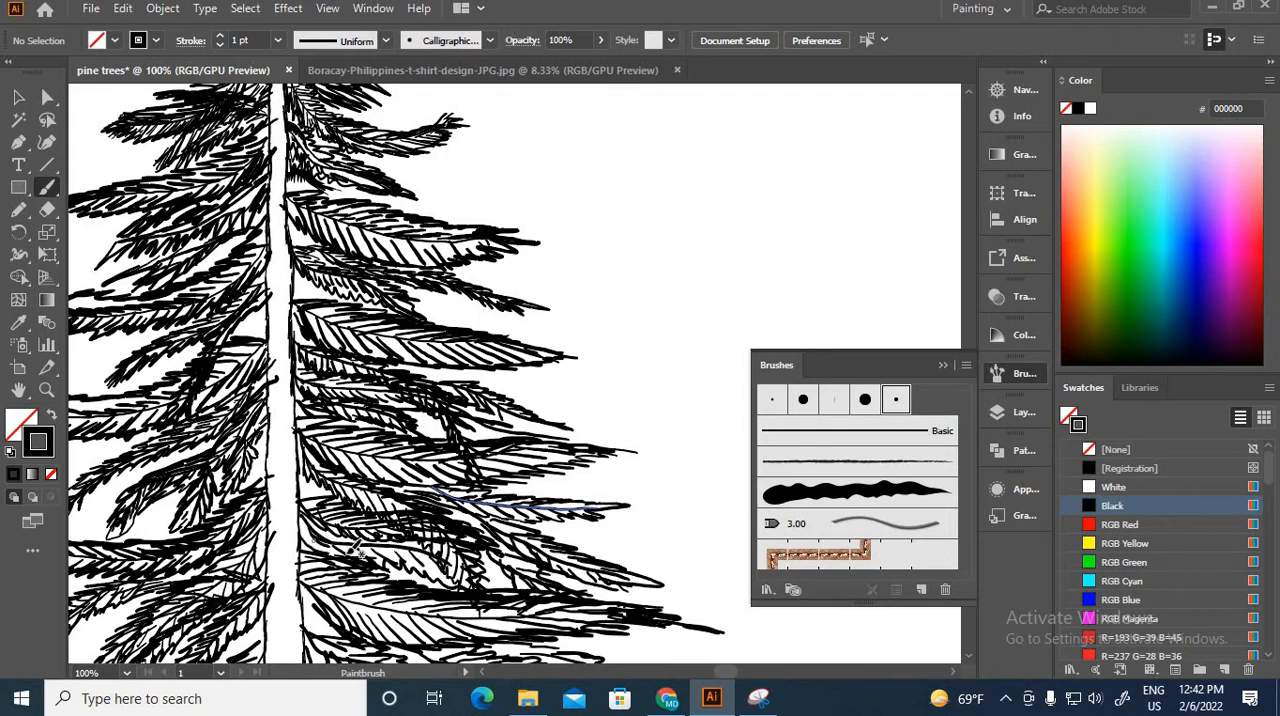
Step: Draw a filler stem in the gap above the upturned left bough and paint needles along both its sides
key(ctrl+minus)
key(ctrl+minus)
key(ctrl+minus)
scroll(364, 370, up, 5)
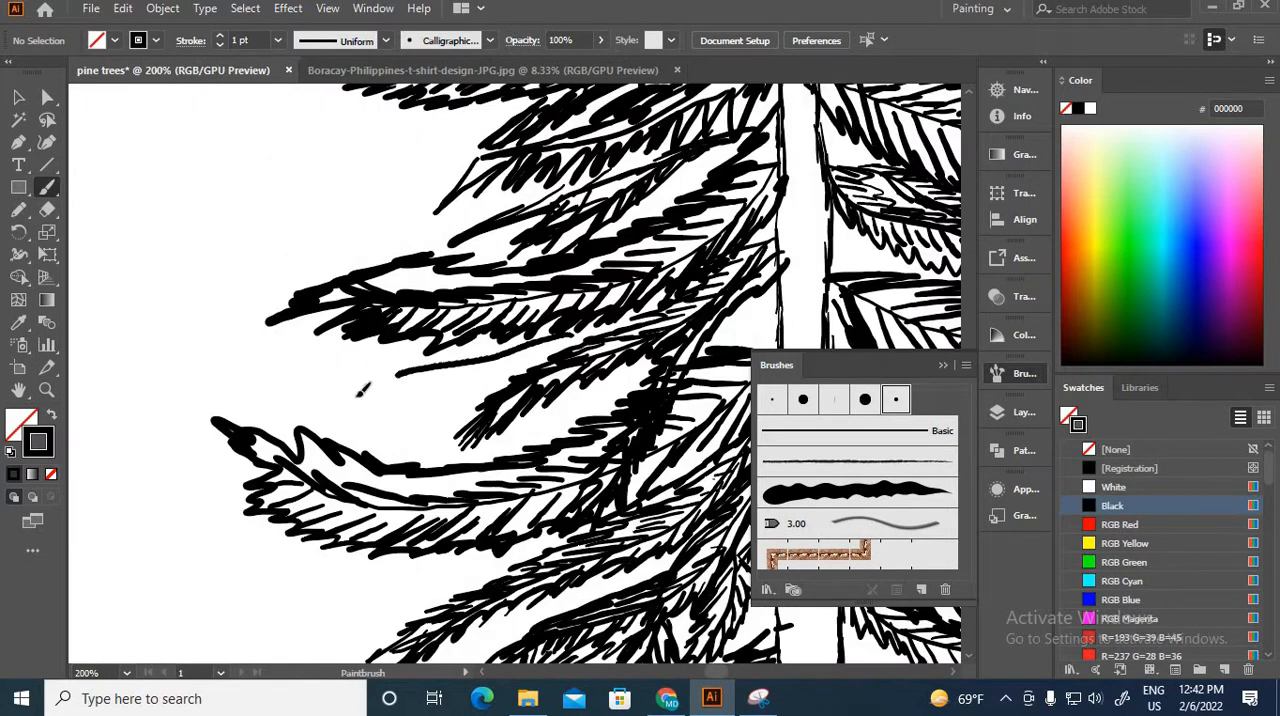
drag(572, 335, 322, 404)
drag(325, 405, 302, 430)
mouse_move(384, 395)
mouse_down()
mouse_move(362, 414)
mouse_move(389, 410)
mouse_up()
drag(510, 361, 486, 382)
drag(360, 388, 302, 393)
drag(390, 378, 364, 372)
drag(440, 364, 384, 350)
drag(350, 384, 266, 430)
drag(420, 380, 390, 414)
drag(480, 396, 422, 452)
drag(394, 412, 356, 450)
Step: Draw a filler stem sloping down beneath the upturned left bough and paint its needles
key(ctrl+minus)
key(ctrl+minus)
key(ctrl+minus)
drag(490, 422, 378, 531)
key(ctrl+plus)
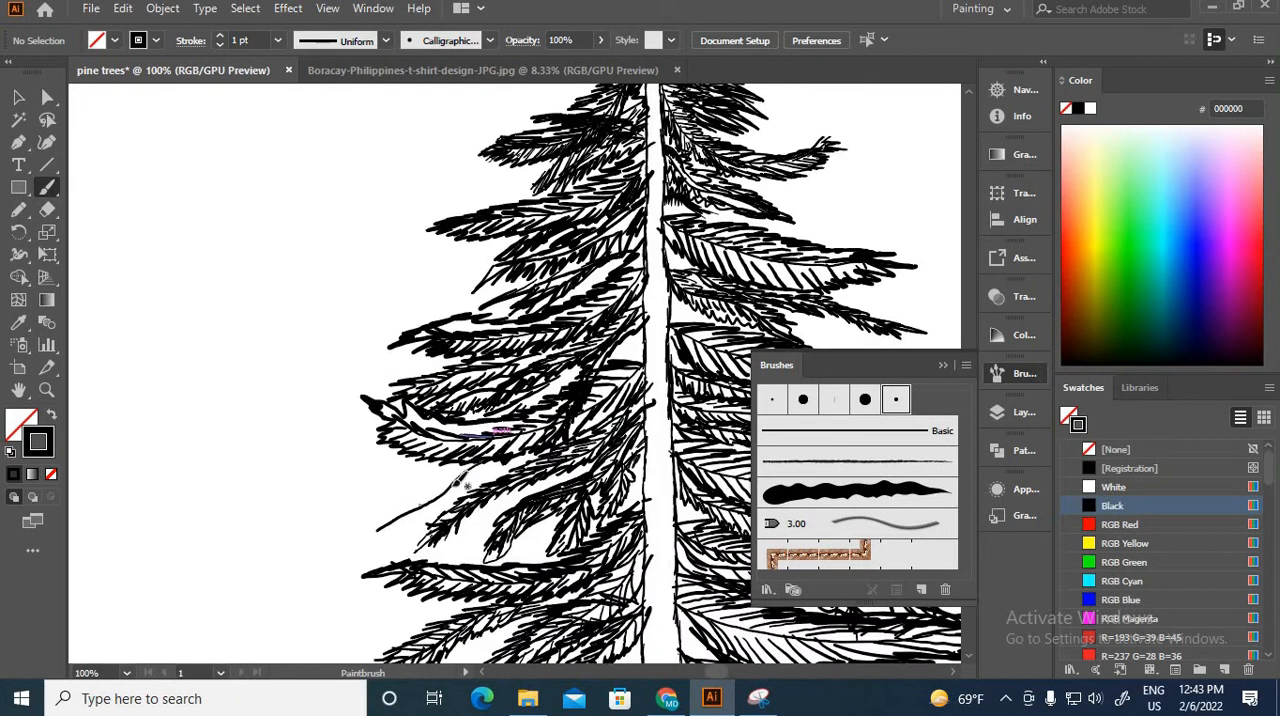
key(ctrl+plus)
mouse_move(343, 584)
mouse_down()
mouse_move(310, 600)
mouse_move(304, 640)
mouse_up()
drag(466, 516, 436, 544)
Step: Draw a filler bough beneath the sloping outer left bough and paint needles along both its sides
key(ctrl+minus)
key(ctrl+minus)
drag(415, 389, 537, 254)
key(ctrl+plus)
drag(548, 300, 418, 288)
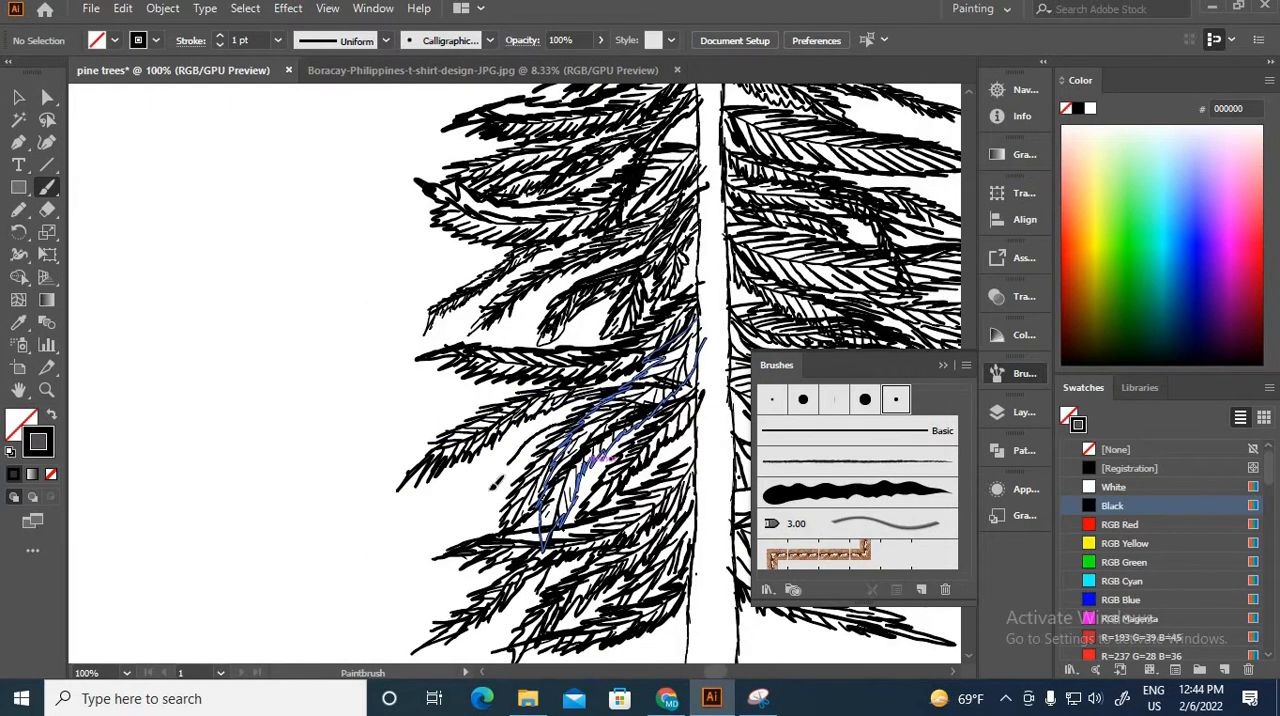
drag(558, 423, 410, 537)
drag(440, 522, 430, 538)
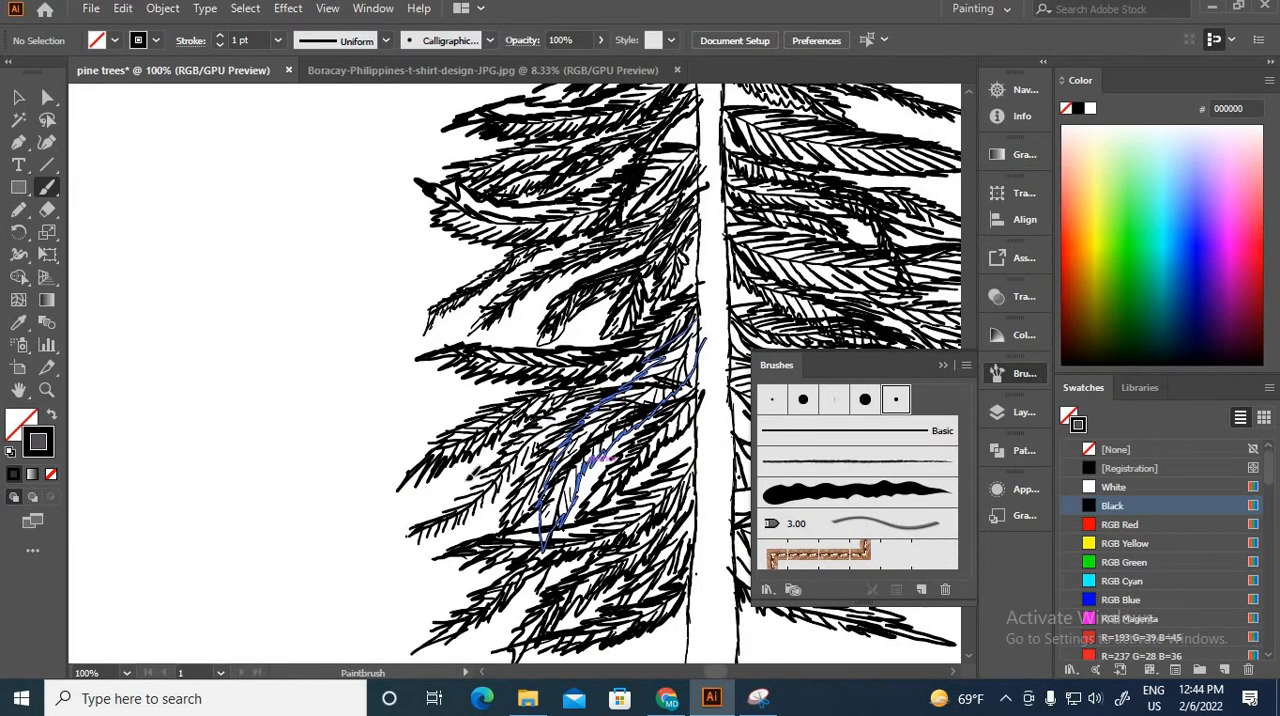
drag(468, 476, 424, 512)
drag(488, 496, 440, 536)
drag(536, 450, 500, 486)
drag(486, 456, 424, 498)
Step: Draw a long filler stem in the gap above the thick horizontal left bough and paint dense needles along both its sides
key(ctrl+minus)
key(ctrl+minus)
key(ctrl+minus)
key(ctrl+minus)
key(ctrl+minus)
key(ctrl+plus)
key(ctrl+plus)
key(ctrl+plus)
key(ctrl+plus)
key(ctrl+plus)
key(ctrl+plus)
key(ctrl+plus)
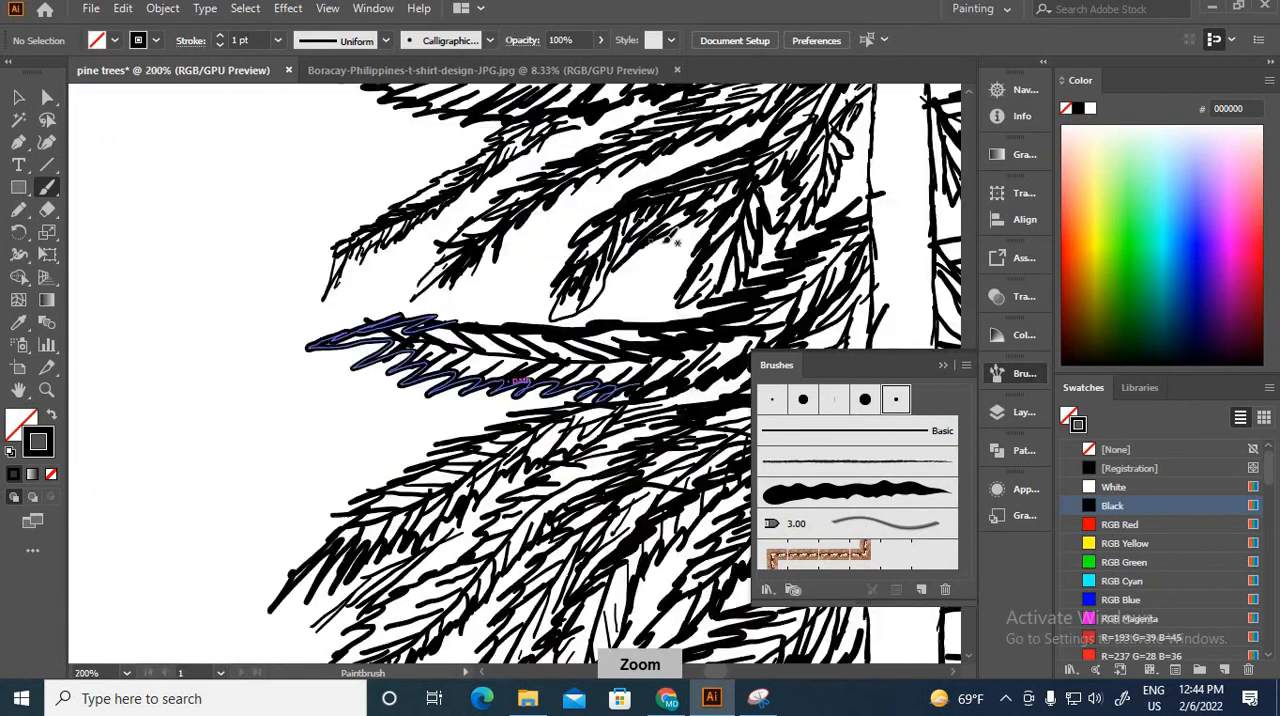
drag(700, 246, 378, 275)
mouse_move(384, 277)
mouse_down()
mouse_move(364, 298)
mouse_move(388, 296)
mouse_up()
drag(434, 276, 412, 294)
drag(506, 254, 480, 278)
drag(532, 254, 508, 271)
mouse_move(562, 253)
mouse_down()
mouse_move(538, 268)
mouse_move(502, 237)
mouse_up()
drag(605, 248, 555, 205)
mouse_move(440, 266)
mouse_down()
mouse_move(316, 281)
mouse_move(289, 322)
mouse_up()
mouse_move(566, 266)
mouse_down()
mouse_move(460, 288)
mouse_move(446, 318)
mouse_up()
drag(550, 274, 516, 308)
drag(634, 281, 598, 328)
mouse_move(672, 272)
mouse_down()
mouse_move(620, 326)
mouse_move(560, 328)
mouse_up()
drag(684, 292, 614, 322)
Step: Shade the right side of the pine's lower trunk with long vertical strokes, enlarging the brush for the thicker ones
key(ctrl+plus)
key(ctrl+plus)
key(ctrl+plus)
key(ctrl+plus)
key(ctrl+minus)
key(ctrl+minus)
key(ctrl+minus)
key(ctrl+minus)
key(ctrl+minus)
key(ctrl+minus)
key(ctrl+minus)
key(ctrl+minus)
key(ctrl+minus)
key(ctrl+minus)
key(ctrl+plus)
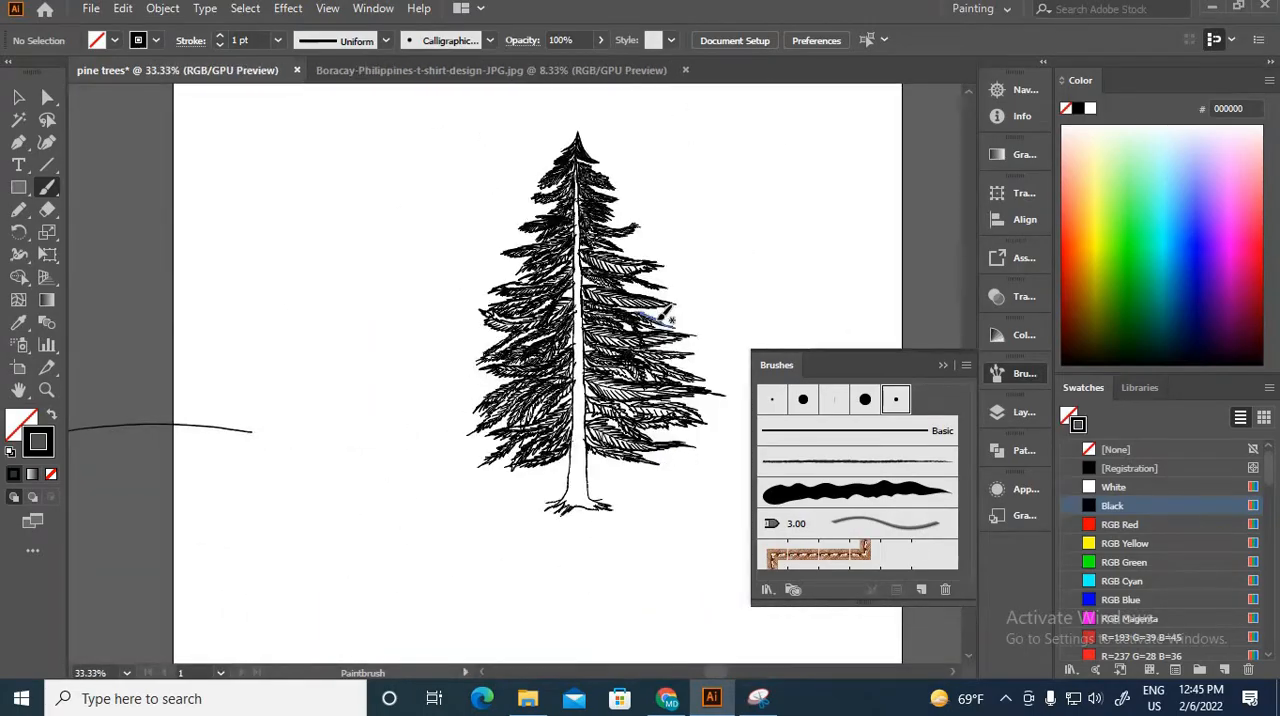
key(ctrl+plus)
key(ctrl+plus)
key(ctrl+plus)
mouse_move(692, 552)
mouse_down()
mouse_move(406, 423)
mouse_move(424, 590)
mouse_up()
drag(420, 450, 423, 617)
drag(436, 480, 433, 612)
key(bracketright)
drag(428, 392, 428, 562)
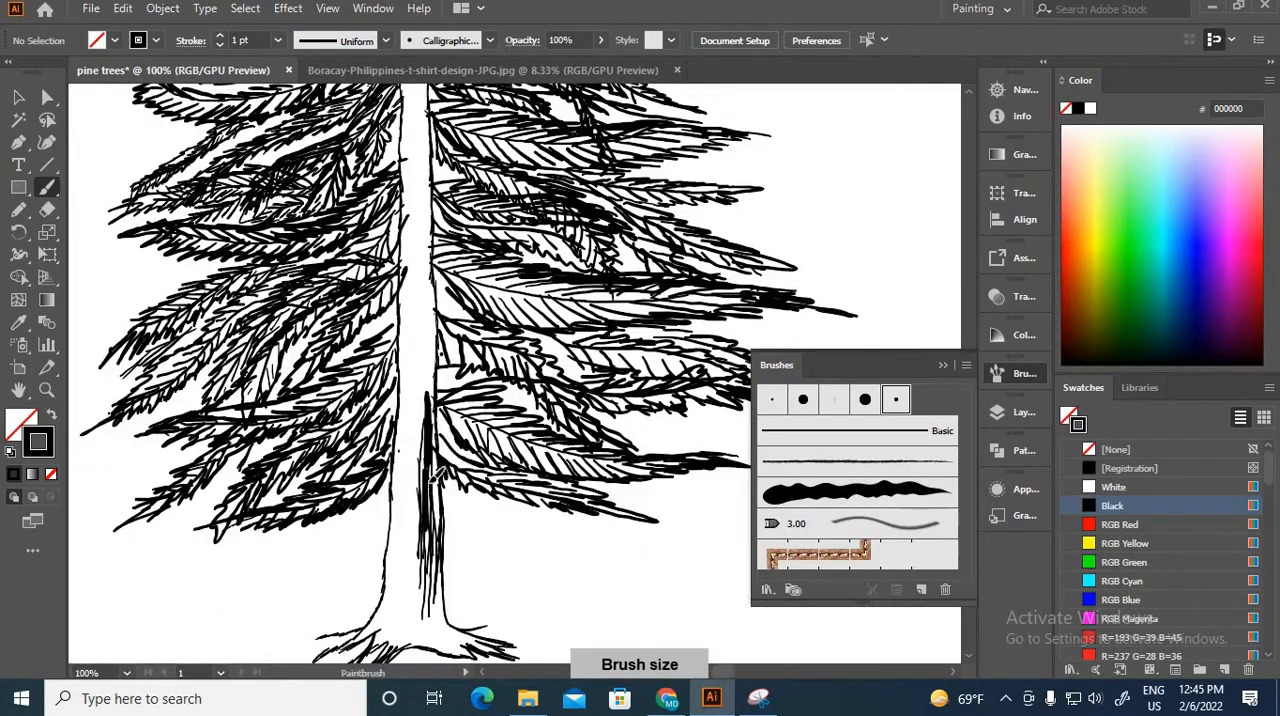
drag(428, 318, 430, 520)
Step: Continue the heavy vertical shading up the right edge of the middle trunk with overlapping brush strokes
key(ctrl+minus)
key(ctrl+minus)
key(ctrl+plus)
key(ctrl+plus)
key(ctrl+plus)
key(ctrl+plus)
key(ctrl+plus)
drag(340, 170, 425, 594)
drag(350, 440, 352, 650)
drag(340, 238, 322, 542)
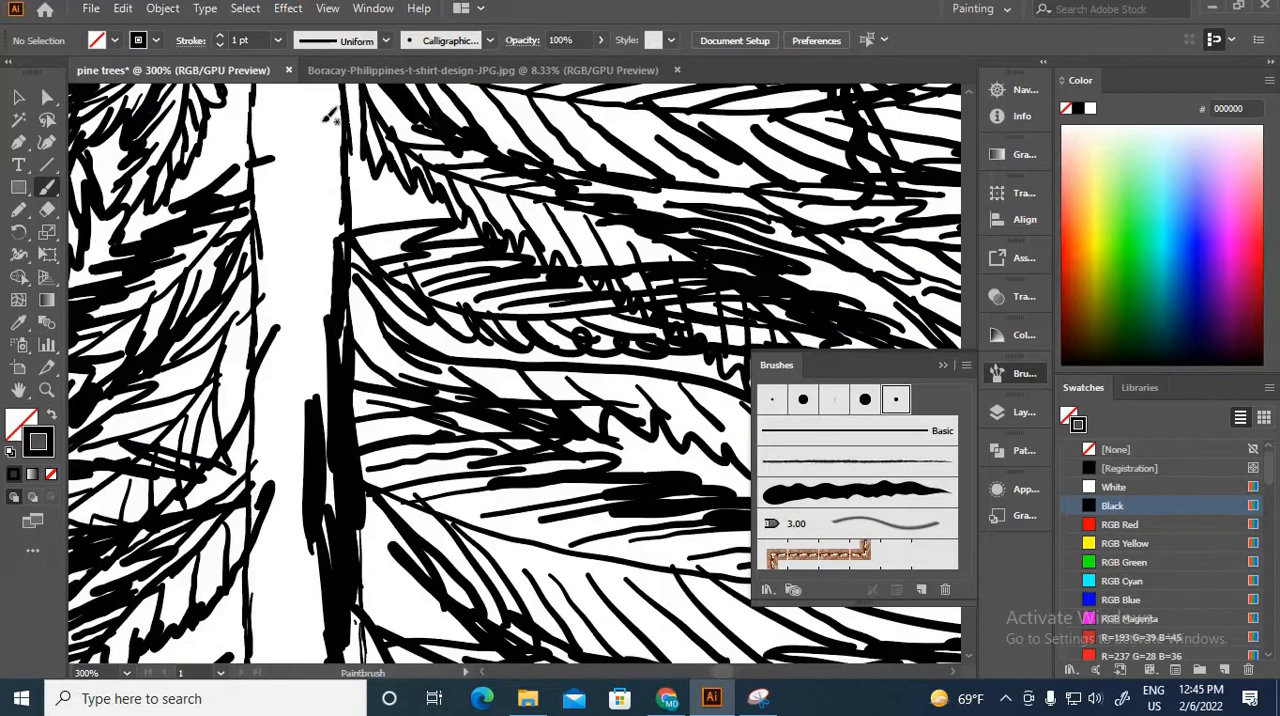
drag(321, 108, 326, 230)
drag(305, 213, 324, 394)
drag(333, 417, 340, 640)
drag(310, 335, 345, 650)
drag(335, 162, 325, 368)
Step: Extend the thick dark shading along the upper trunk with overlapping vertical strokes
drag(345, 210, 371, 560)
drag(371, 266, 385, 600)
mouse_move(400, 280)
mouse_down()
mouse_move(408, 600)
mouse_move(438, 462)
mouse_up()
drag(407, 400, 423, 590)
drag(412, 288, 425, 446)
drag(396, 130, 388, 350)
drag(408, 342, 414, 500)
drag(402, 262, 405, 382)
drag(400, 280, 404, 460)
mouse_move(406, 222)
mouse_down()
mouse_move(410, 380)
mouse_move(438, 256)
mouse_move(433, 442)
mouse_up()
key(ctrl+minus)
drag(432, 308, 424, 408)
key(ctrl+minus)
key(ctrl+minus)
key(ctrl+minus)
key(ctrl+minus)
key(ctrl+minus)
key(ctrl+minus)
key(ctrl+minus)
key(ctrl+minus)
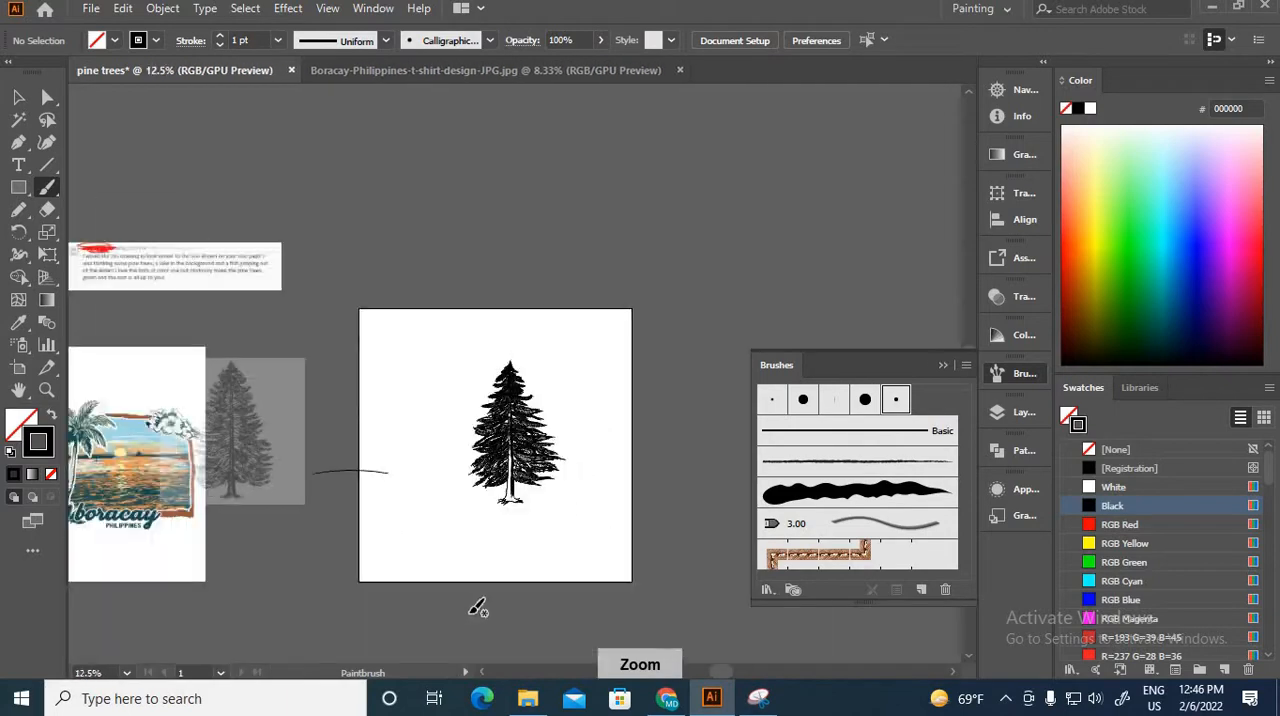
Step: Add shading strokes to the lower trunk and the flare of its left root, and darken the trunk near the treetop
key(ctrl+equal)
key(ctrl+equal)
key(ctrl+equal)
key(ctrl+equal)
key(ctrl+equal)
key(ctrl+equal)
drag(505, 580, 548, 128)
drag(545, 270, 545, 385)
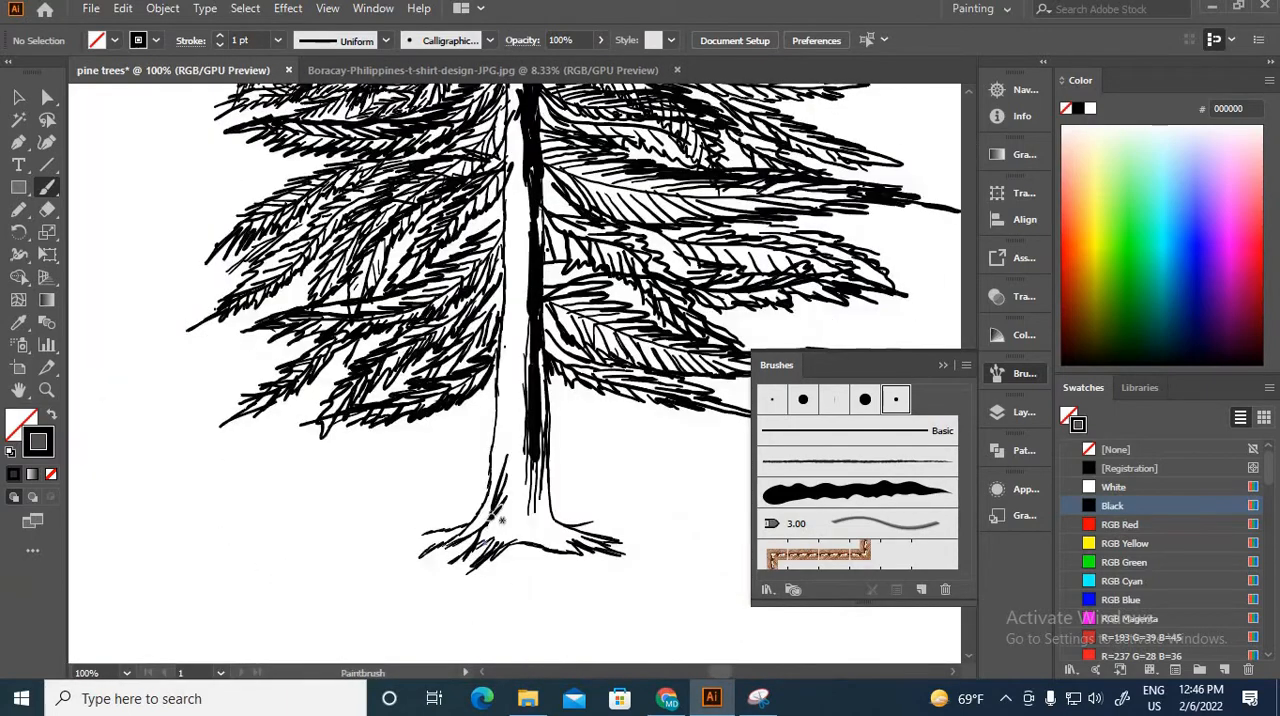
key(ctrl+equal)
key(ctrl+equal)
key(ctrl+equal)
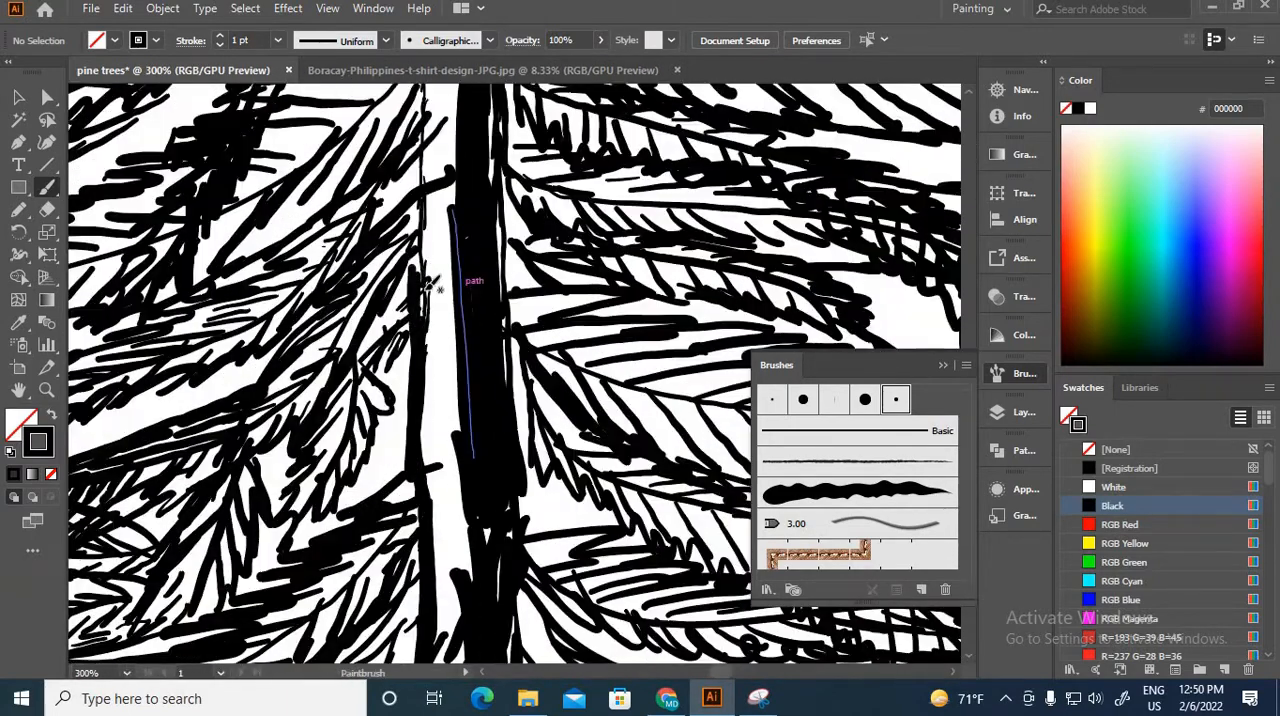
scroll(430, 285, up, 10)
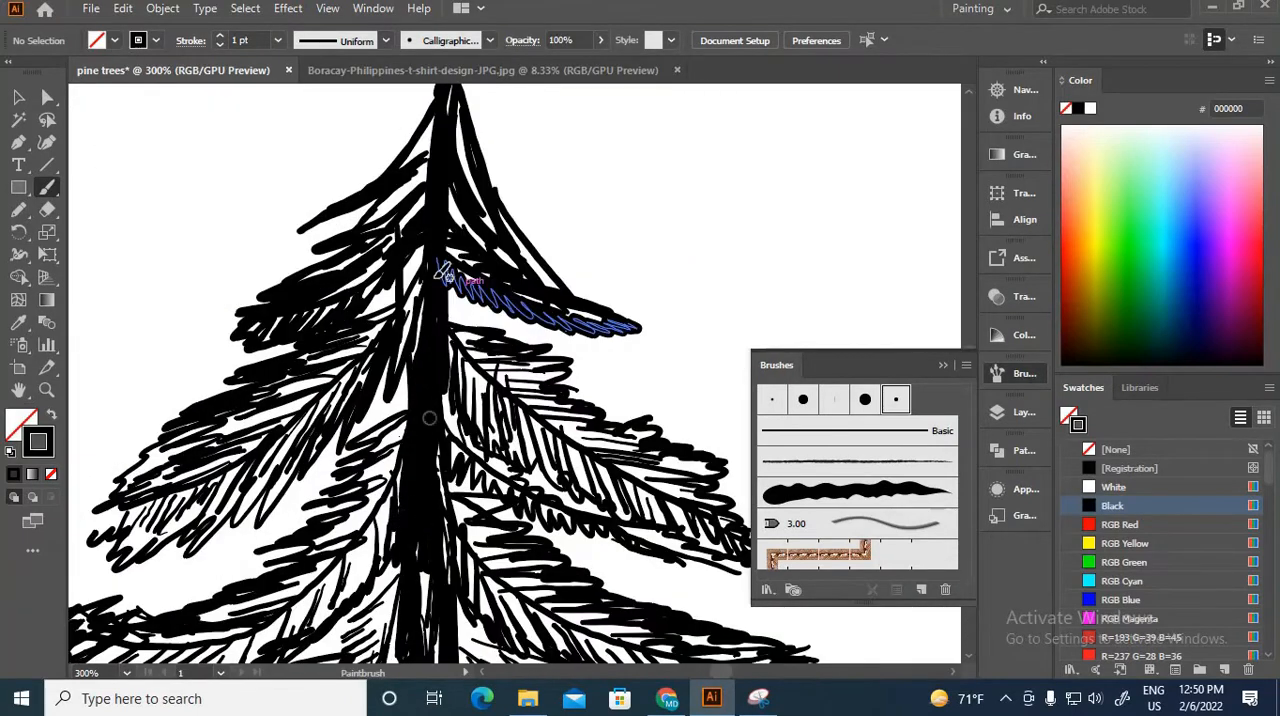
key(ctrl+minus)
key(ctrl+minus)
key(ctrl+minus)
key(ctrl+minus)
key(ctrl+minus)
key(ctrl+minus)
key(ctrl+minus)
key(ctrl+minus)
key(ctrl+minus)
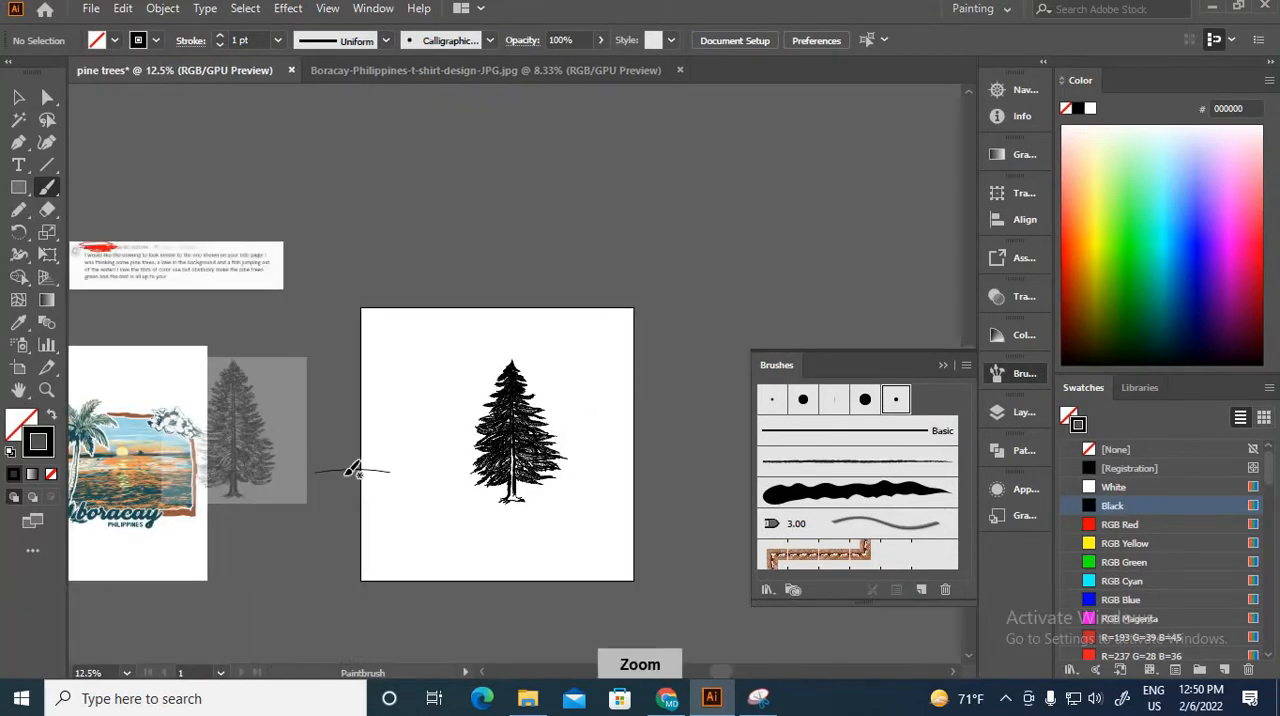
Step: Erase a small patch of needle lines beside the left edge of the middle trunk using an enlarged eraser
key(ctrl+equal)
key(ctrl+equal)
key(ctrl+equal)
mouse_move(234, 518)
mouse_down()
mouse_move(294, 447)
mouse_move(227, 401)
mouse_up()
key(ctrl+equal)
key(ctrl+equal)
key(ctrl+equal)
key(ctrl+equal)
key(shift+e)
key(bracketright)
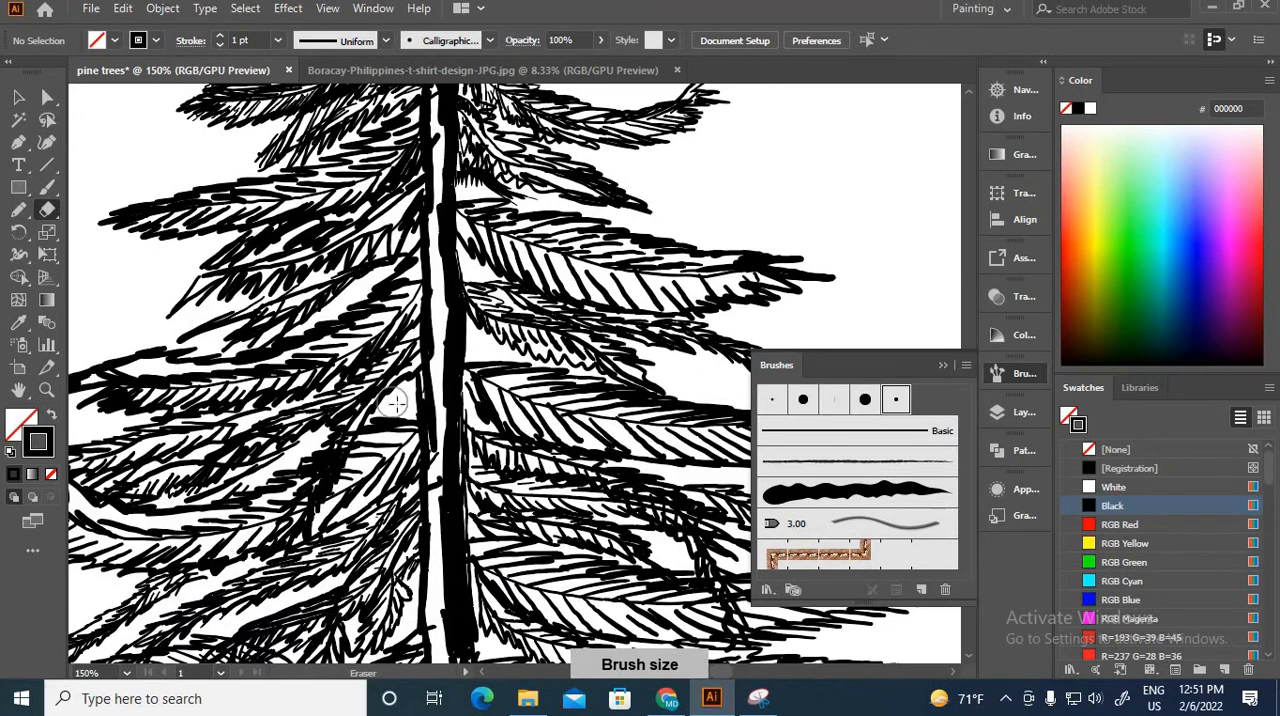
drag(395, 398, 377, 396)
key(ctrl+minus)
key(ctrl+minus)
key(ctrl+minus)
key(ctrl+minus)
key(ctrl+minus)
key(ctrl+minus)
key(ctrl+minus)
Step: Paint a tuft of curved grass blades spreading out from the right root of the trunk
key(ctrl+equal)
key(ctrl+equal)
key(ctrl+equal)
key(ctrl+equal)
key(ctrl+equal)
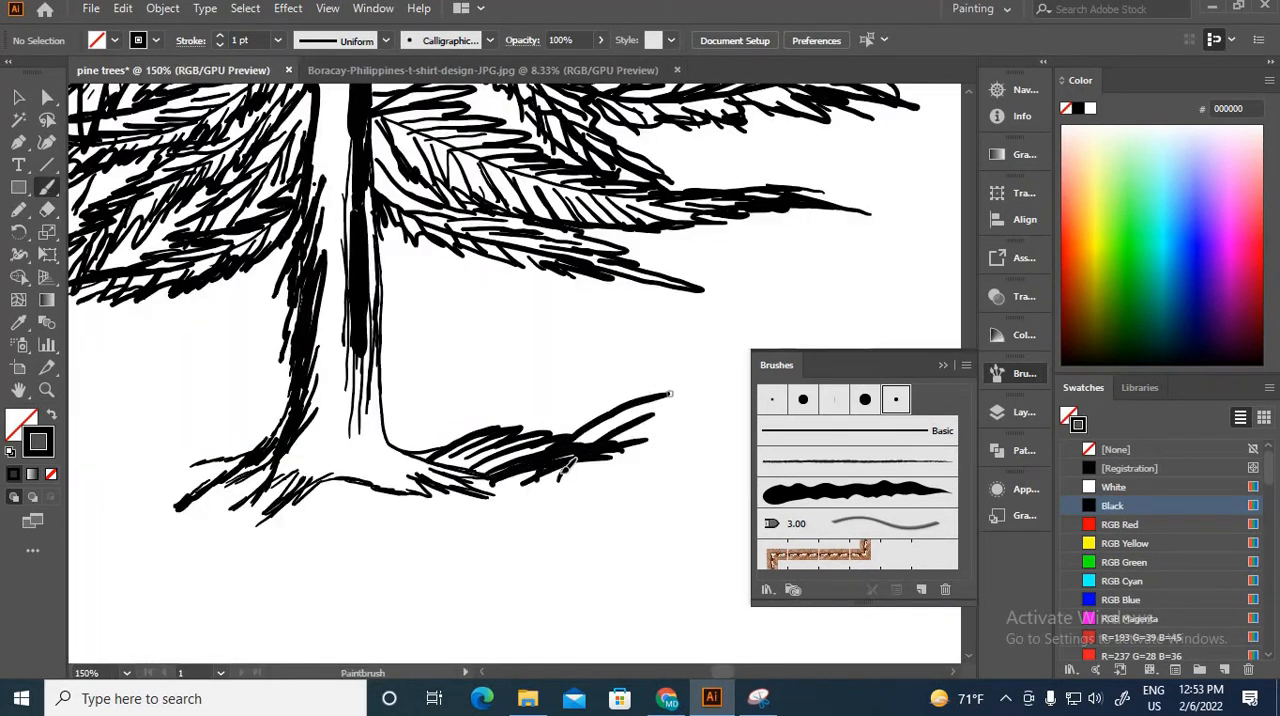
drag(567, 468, 308, 428)
drag(286, 478, 500, 394)
drag(338, 436, 552, 384)
drag(280, 442, 224, 513)
drag(340, 424, 243, 528)
drag(432, 434, 580, 388)
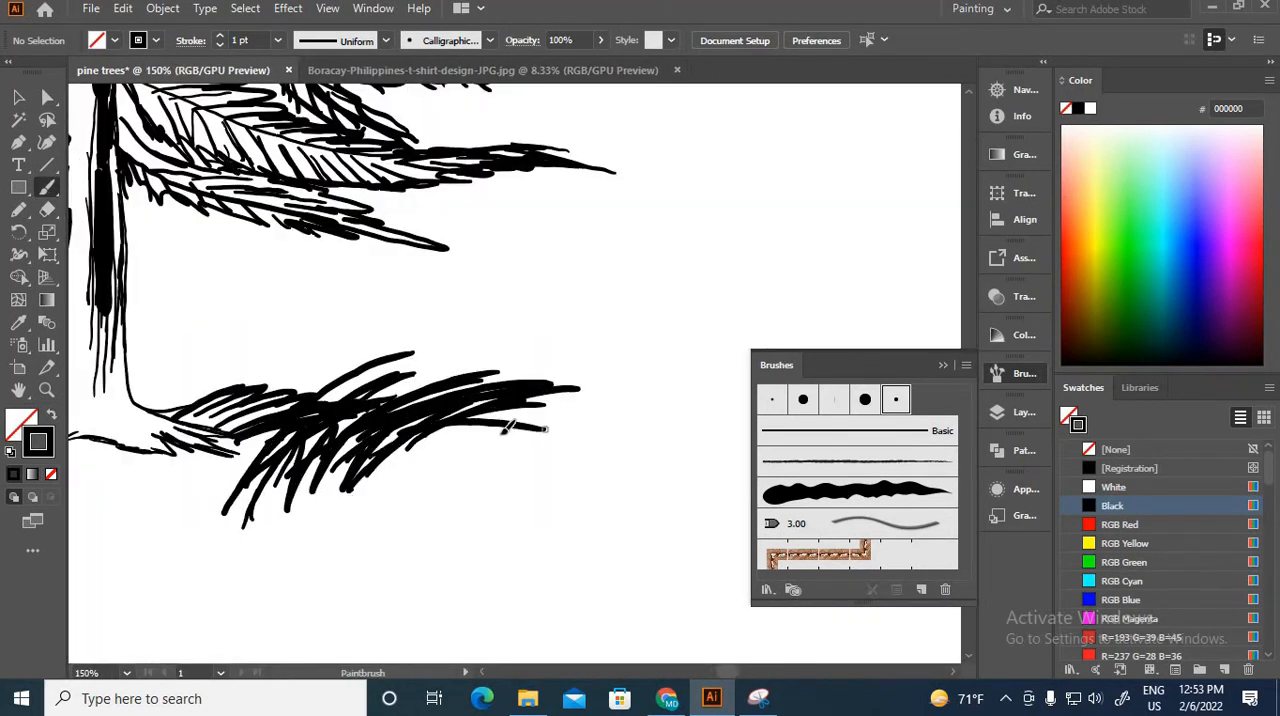
Step: Extend the grass farther right of the trunk and add blades sloping down along its lower edge
drag(300, 450, 719, 417)
mouse_move(353, 408)
mouse_down()
mouse_move(208, 486)
mouse_move(284, 486)
mouse_up()
drag(404, 448, 304, 486)
drag(542, 412, 426, 498)
drag(600, 428, 496, 490)
drag(606, 458, 496, 494)
drag(636, 426, 500, 520)
Step: Paint a sloping band of grass blades outward from the left root of the trunk
key(ctrl+minus)
key(ctrl+minus)
key(ctrl+minus)
key(ctrl+minus)
drag(450, 379, 421, 407)
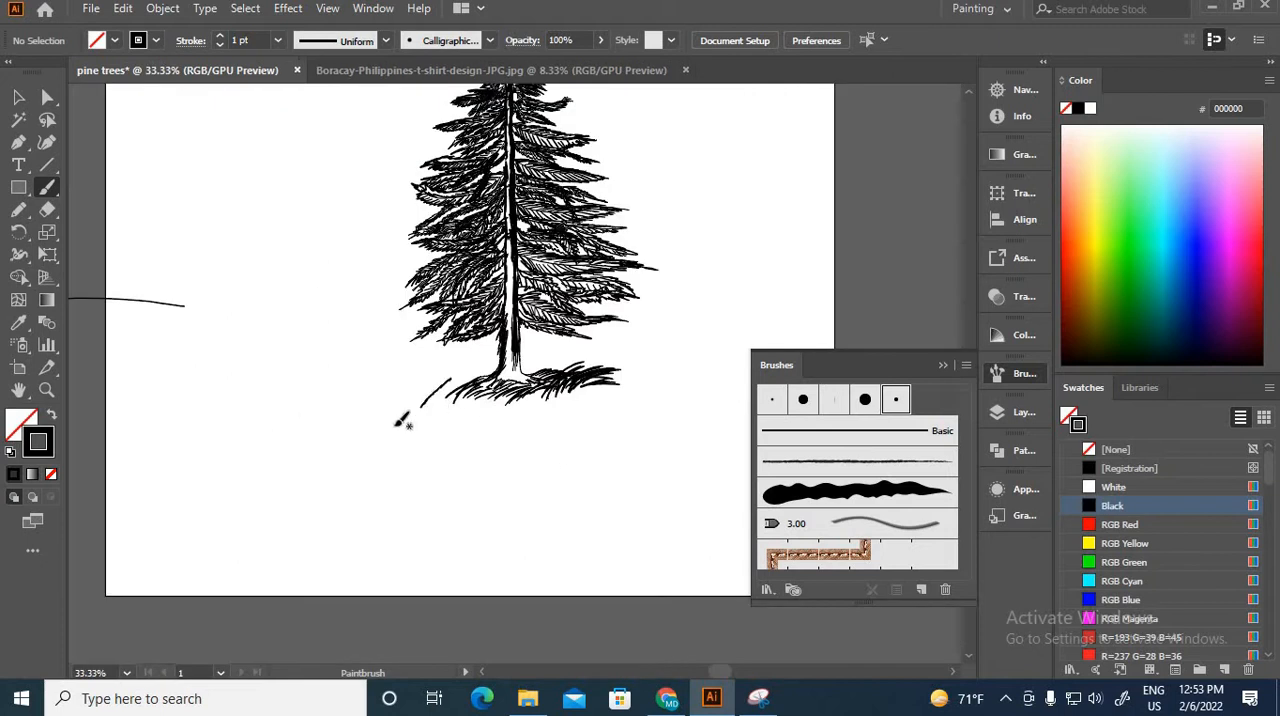
key(ctrl+equal)
key(ctrl+equal)
drag(298, 482, 324, 422)
drag(331, 463, 384, 420)
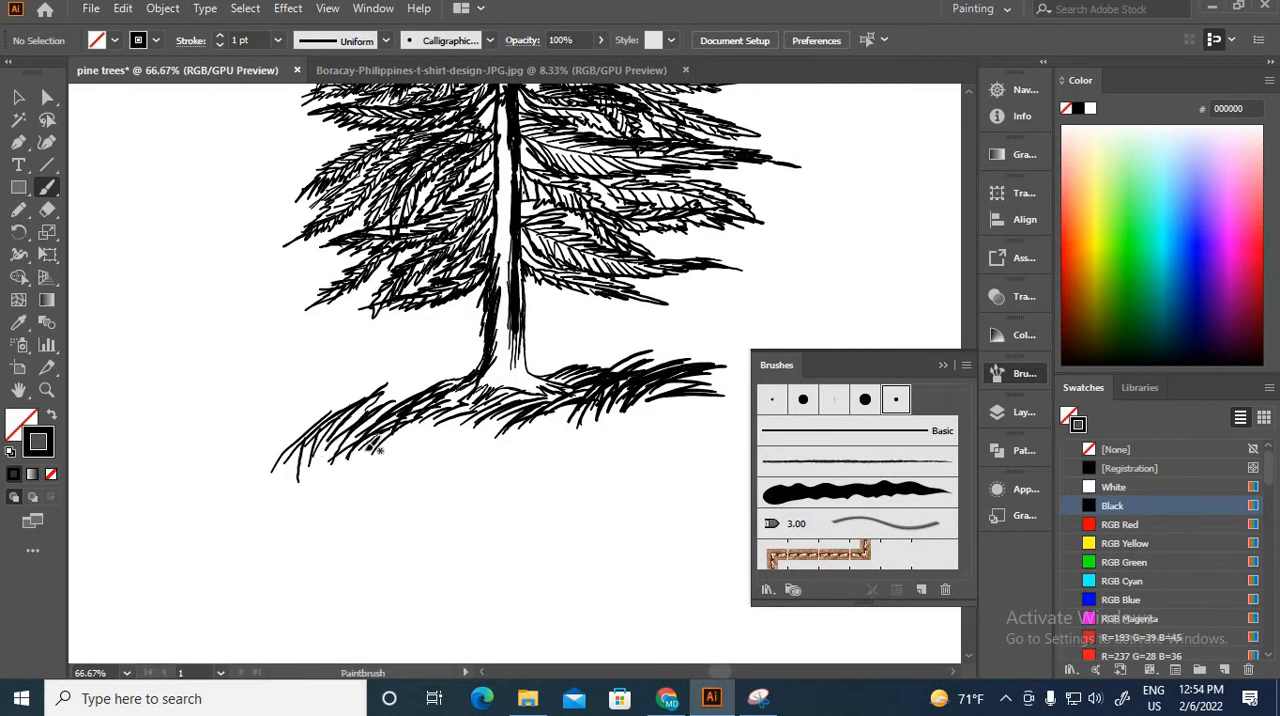
drag(302, 441, 326, 402)
drag(344, 411, 412, 383)
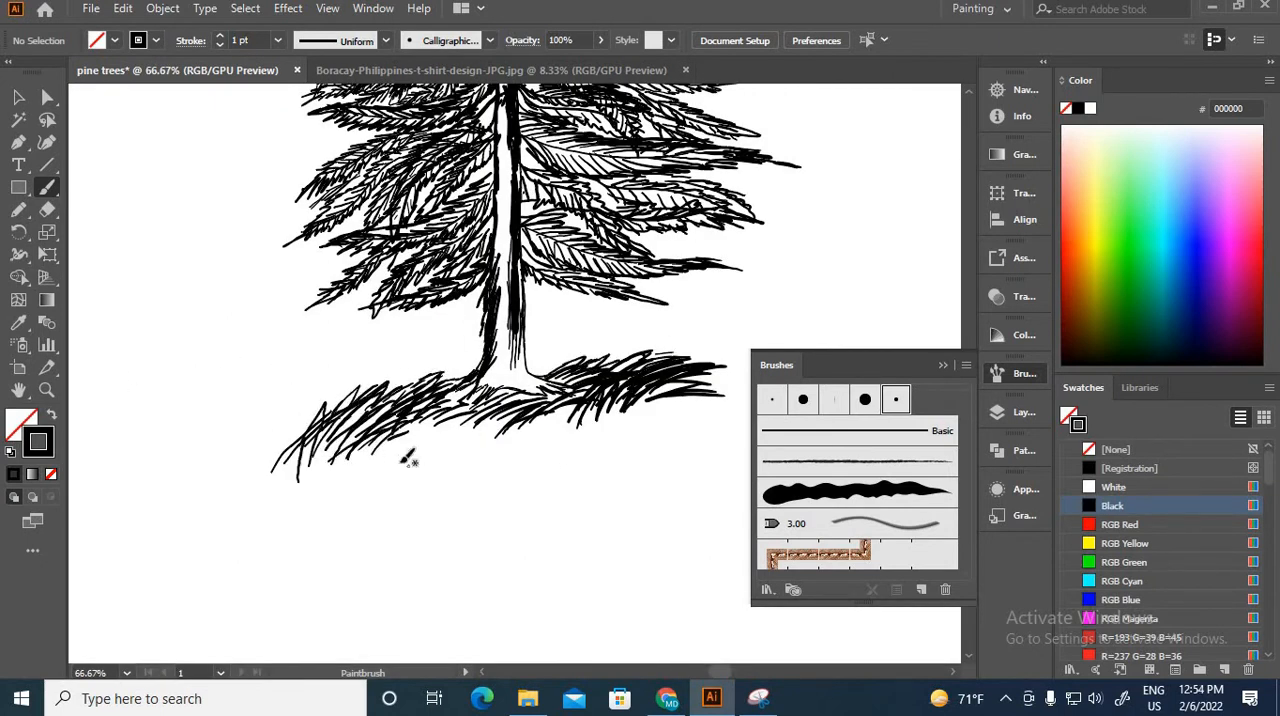
Step: Paint a lower row of grass strokes beneath the trunk, running from the left patch to the right patch
drag(411, 474, 398, 436)
drag(430, 470, 487, 414)
drag(434, 464, 610, 406)
drag(522, 450, 657, 447)
mouse_move(584, 442)
mouse_down()
mouse_move(680, 428)
mouse_move(706, 439)
mouse_up()
drag(636, 418, 714, 421)
Step: Thicken both ends and the underside of the grass mound with more overlapping blades
drag(386, 455, 290, 428)
drag(338, 442, 268, 468)
mouse_move(306, 432)
mouse_down()
mouse_move(245, 450)
mouse_move(402, 460)
mouse_up()
mouse_move(416, 464)
mouse_down()
mouse_move(612, 456)
mouse_move(702, 419)
mouse_up()
mouse_move(740, 405)
mouse_down()
mouse_move(630, 416)
mouse_move(665, 433)
mouse_up()
drag(590, 374, 666, 404)
drag(588, 388, 684, 429)
drag(572, 423, 684, 455)
drag(460, 450, 518, 414)
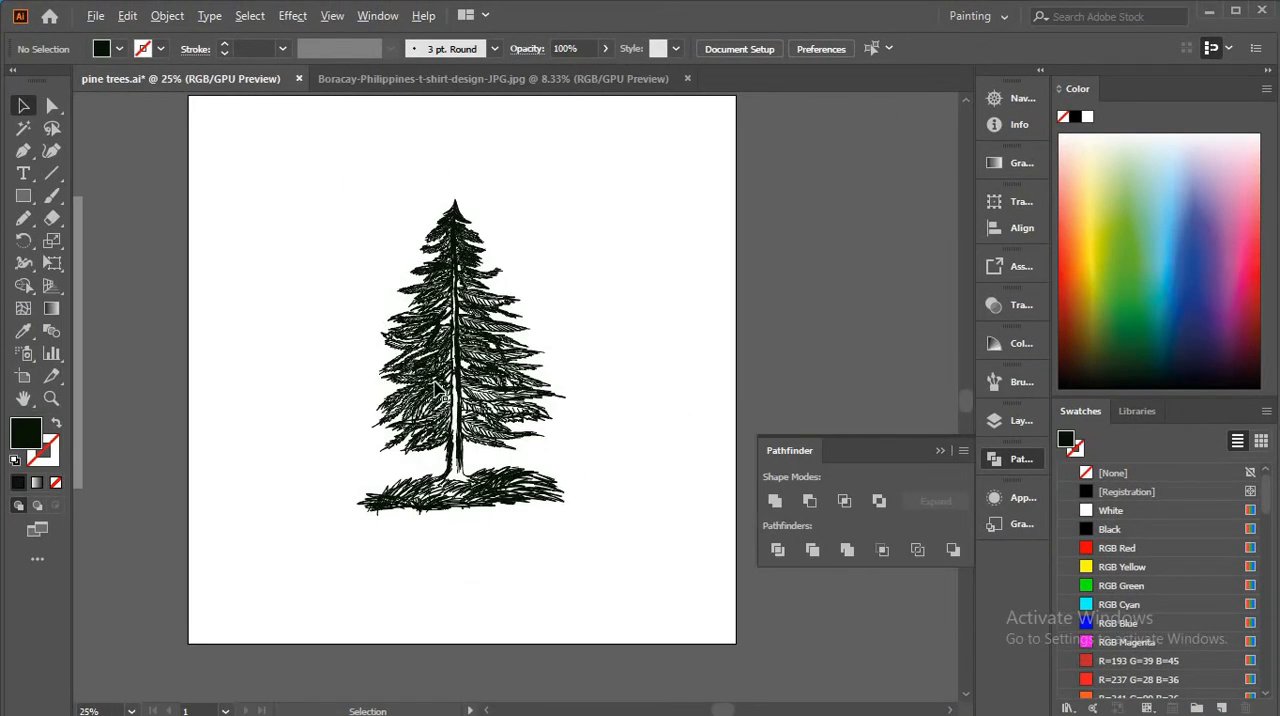
Step: Select the finished tree with its grass and scale it up to nearly the full height of the artboard
key(ctrl+a)
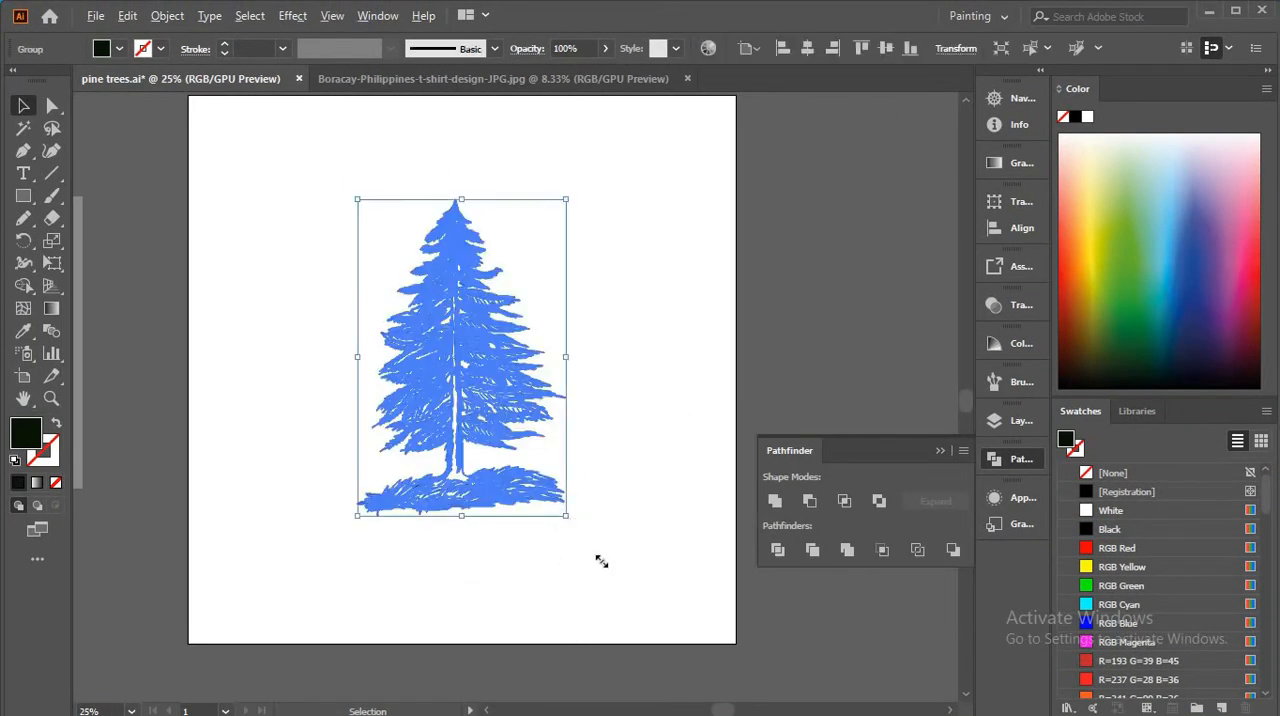
drag(601, 562, 663, 608)
click(690, 521)
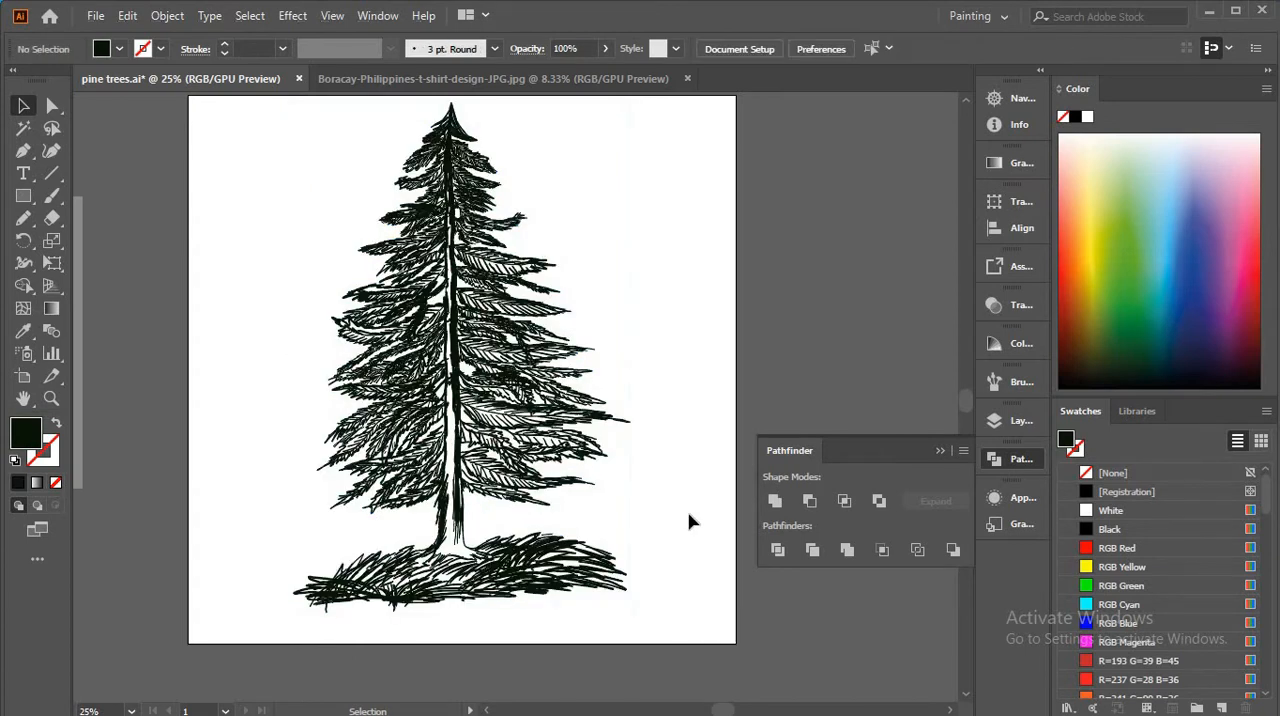
Step: Set the opacity of the pine reference image beside the artboard to 100%
scroll(690, 510, down, 2)
scroll(612, 498, up, 1)
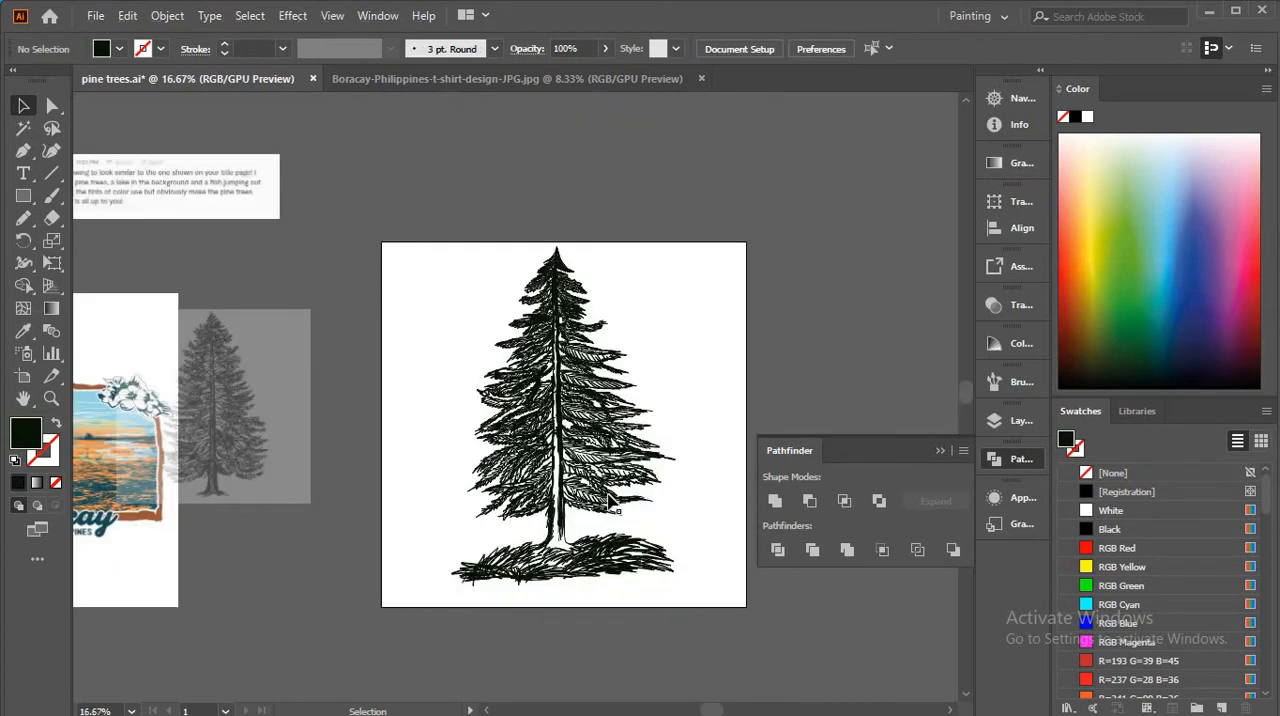
click(262, 467)
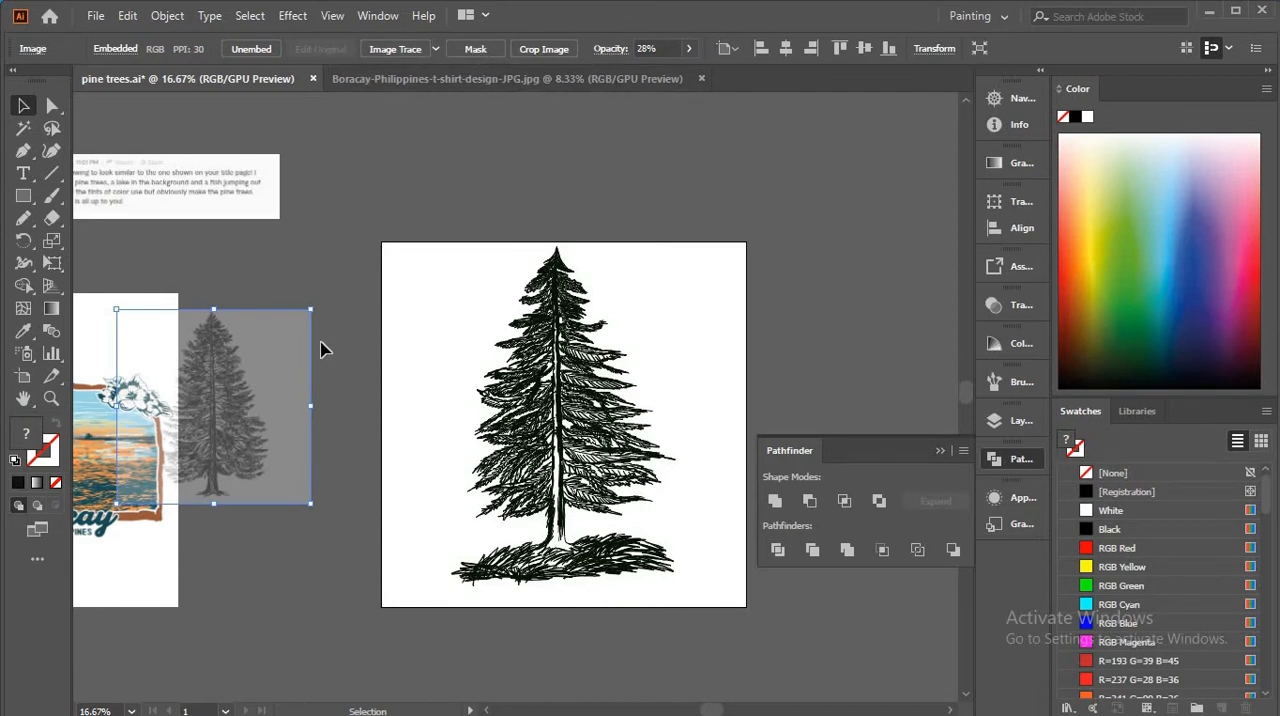
scroll(455, 457, down, 1)
scroll(473, 416, down, 2)
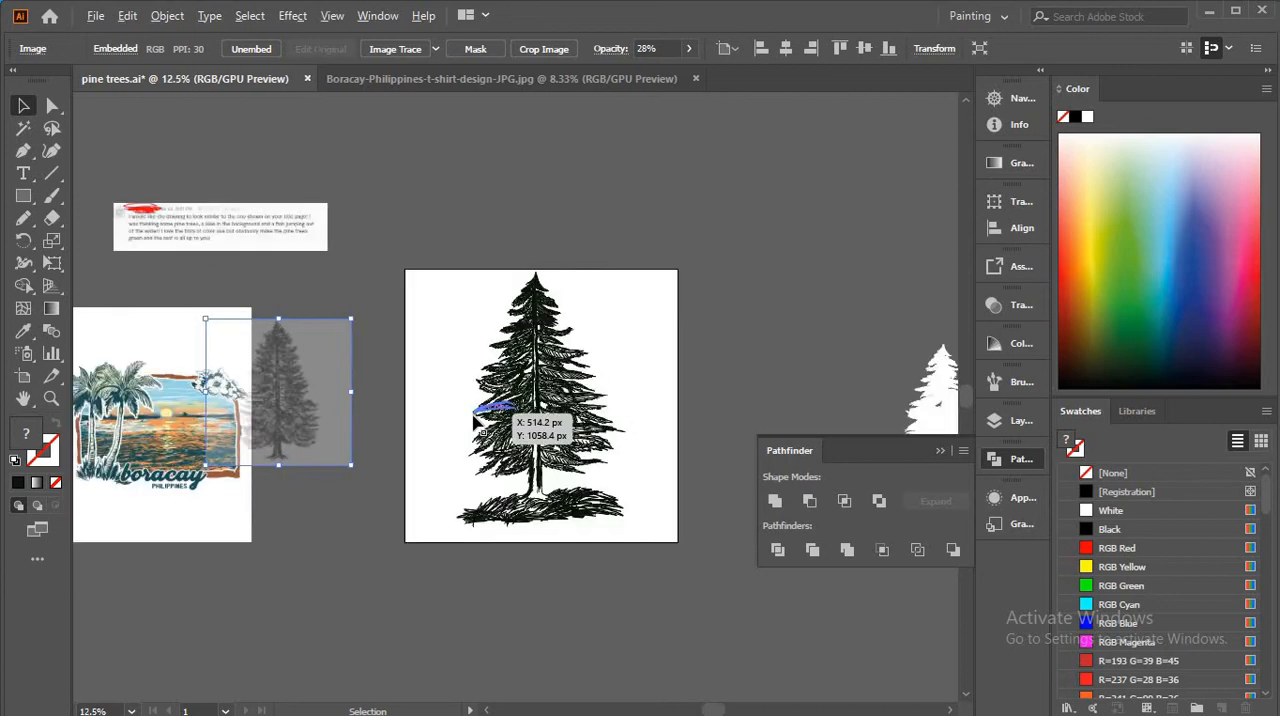
click(688, 48)
drag(787, 82, 785, 86)
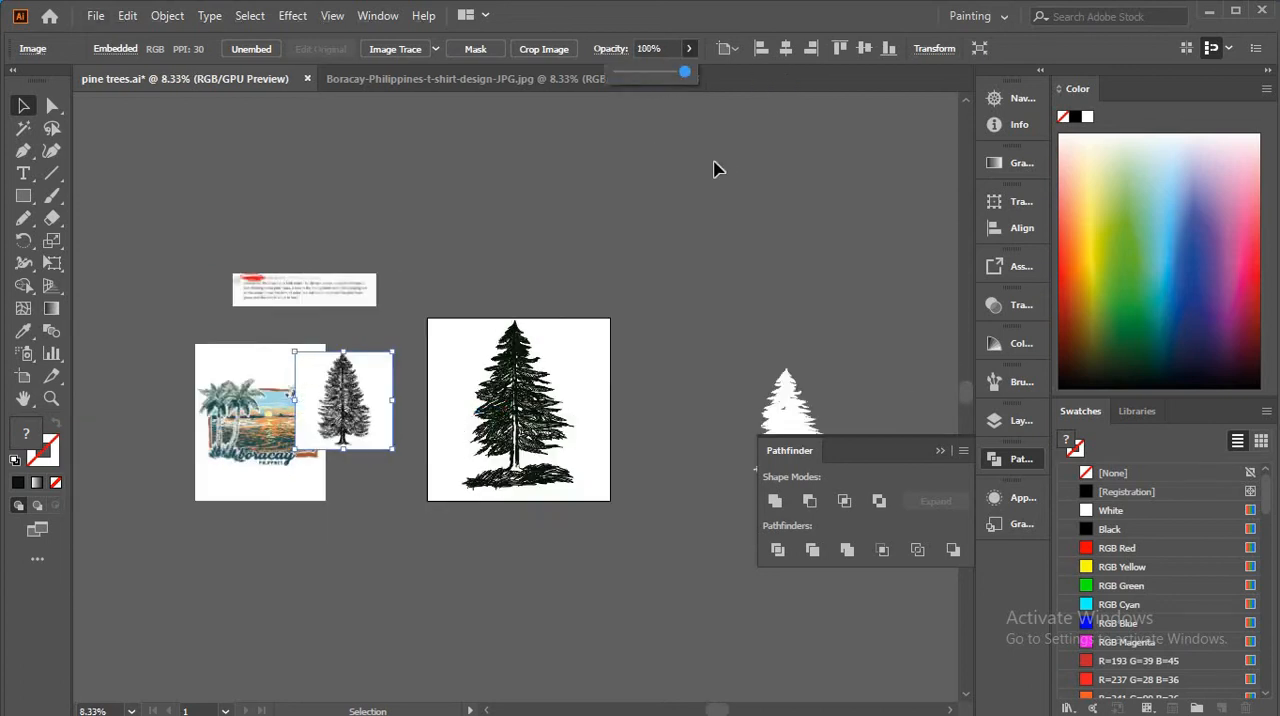
click(714, 169)
Step: Enlarge the pine reference image to about the artboard's size for a side-by-side comparison with the drawn tree
click(347, 427)
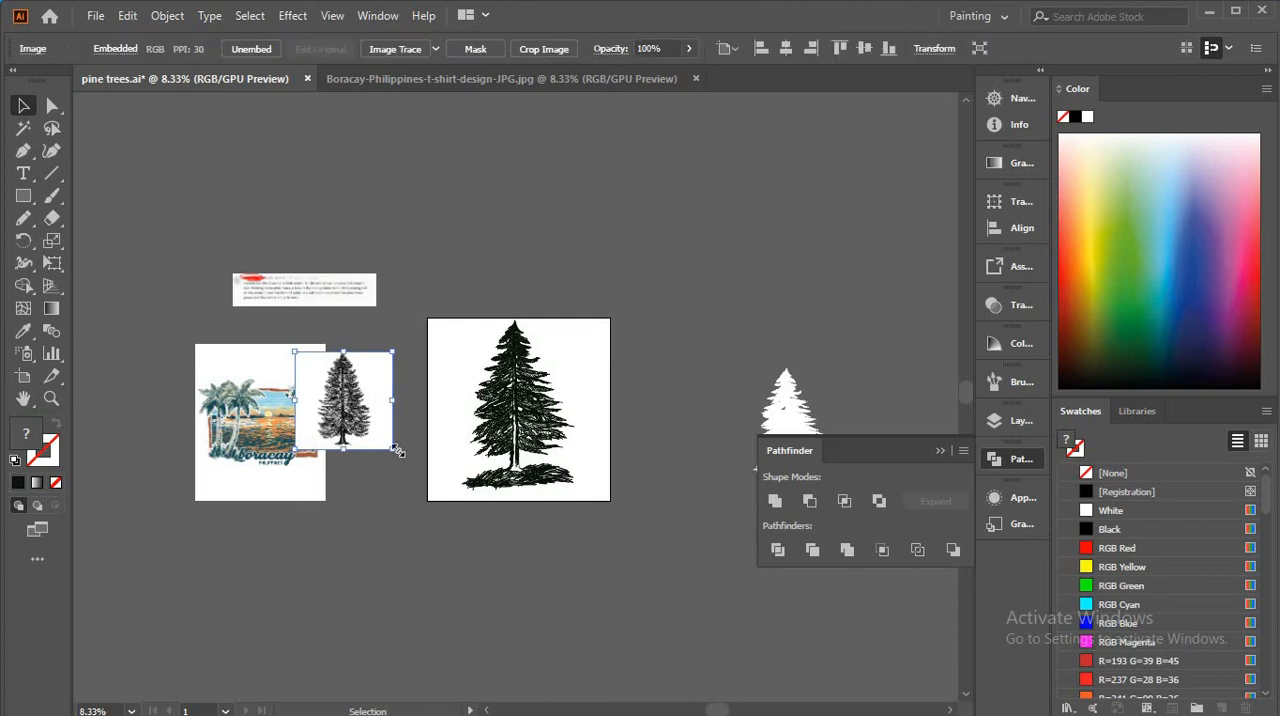
drag(398, 452, 429, 491)
scroll(429, 489, up, 2)
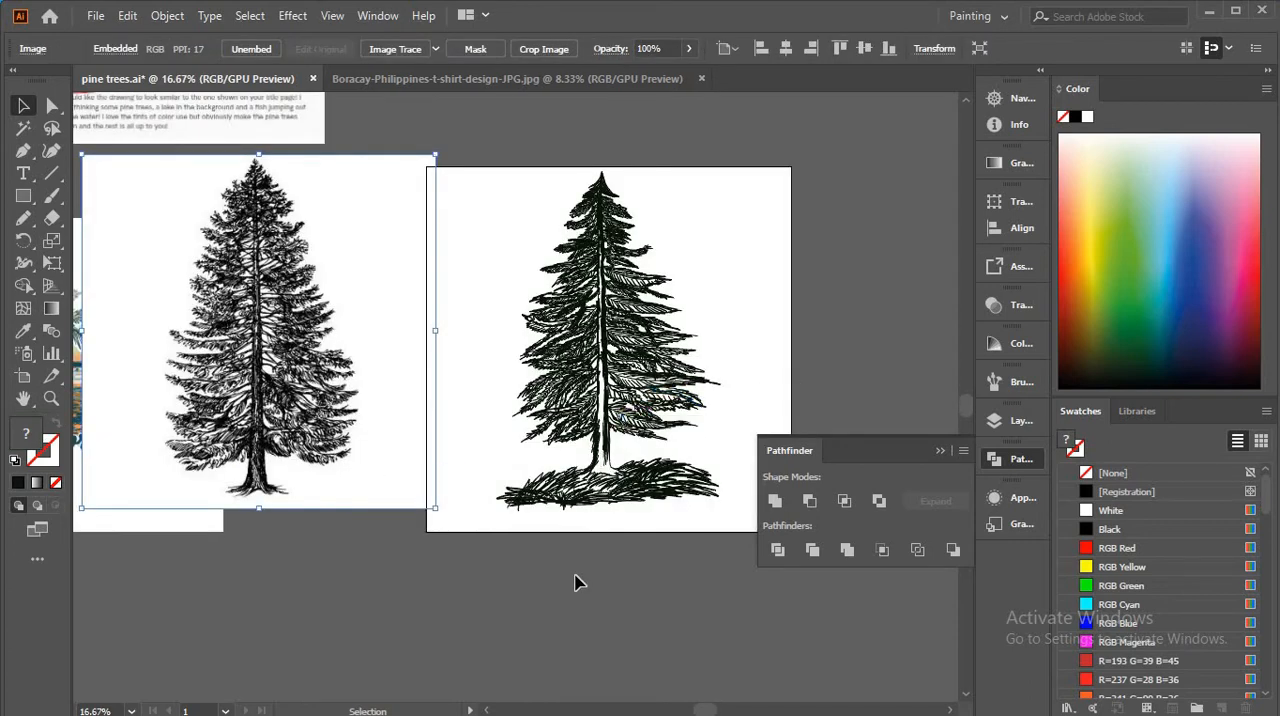
scroll(575, 582, up, 1)
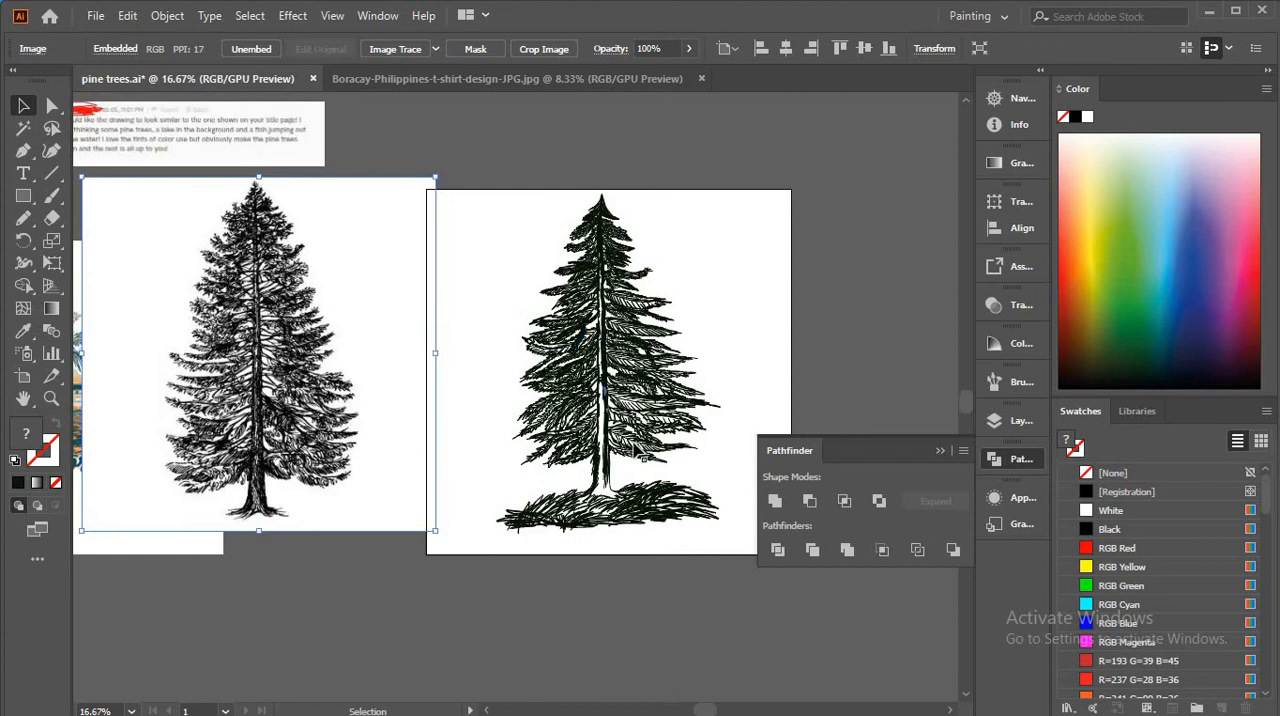